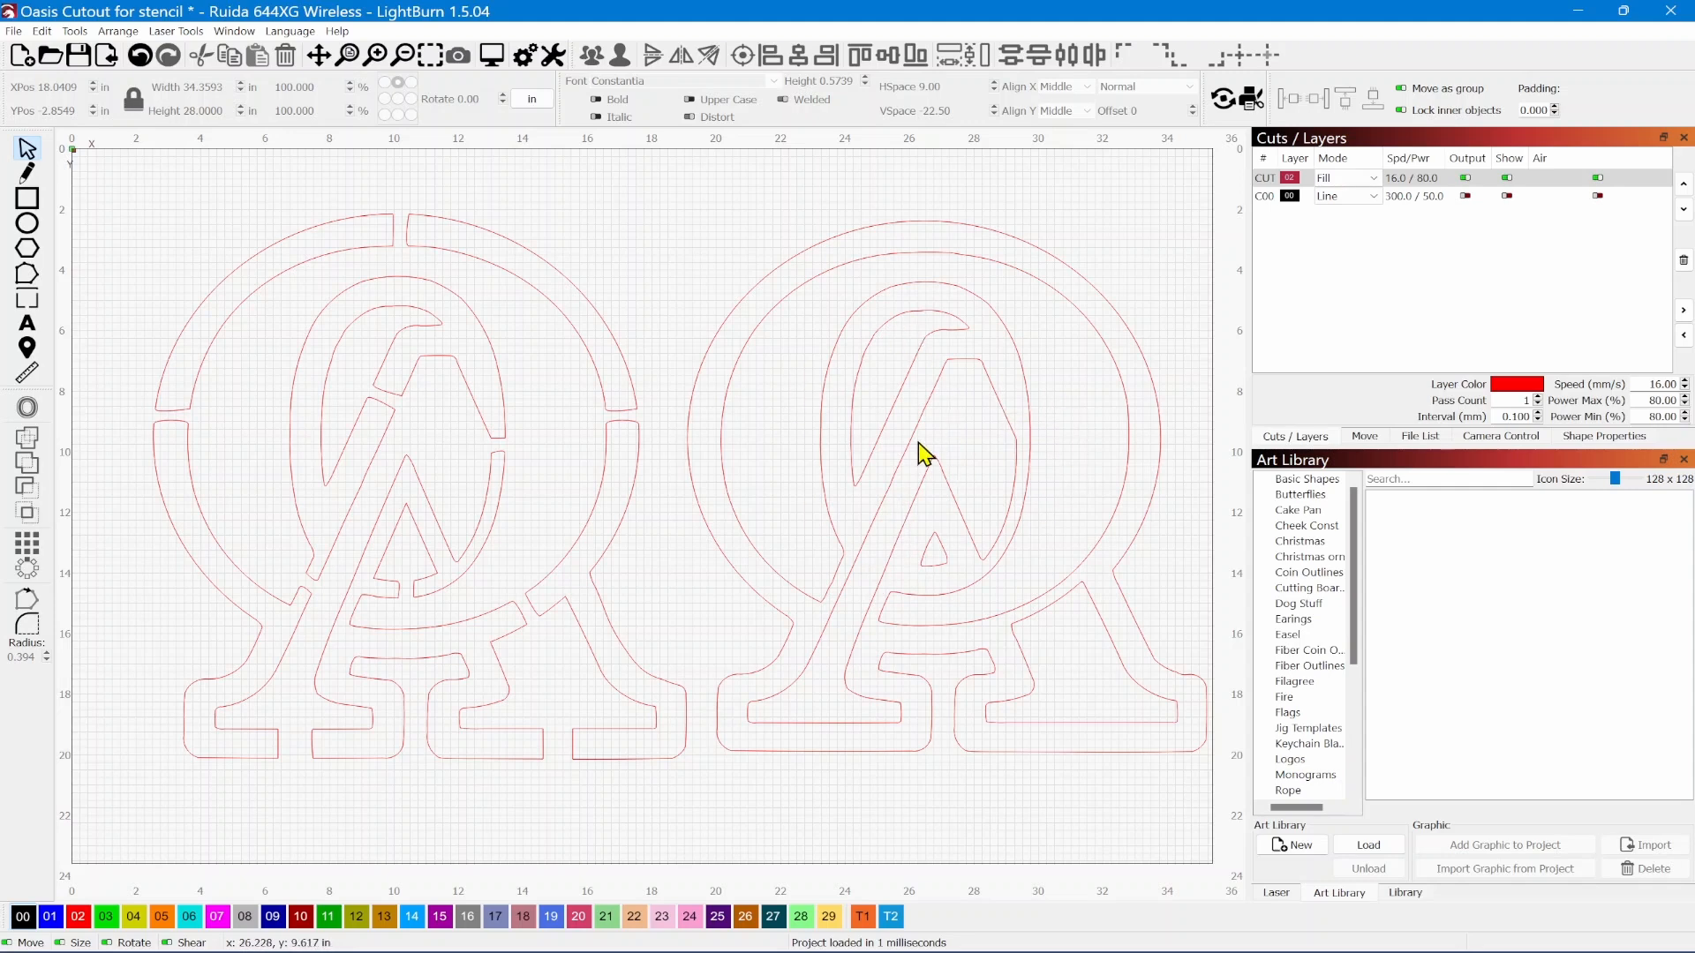
# Select both monogram designs and preview them enlarged to compare the bridged stencil with the unbridged one
pyautogui.moveTo(107, 202); pyautogui.dragTo(1220, 795)
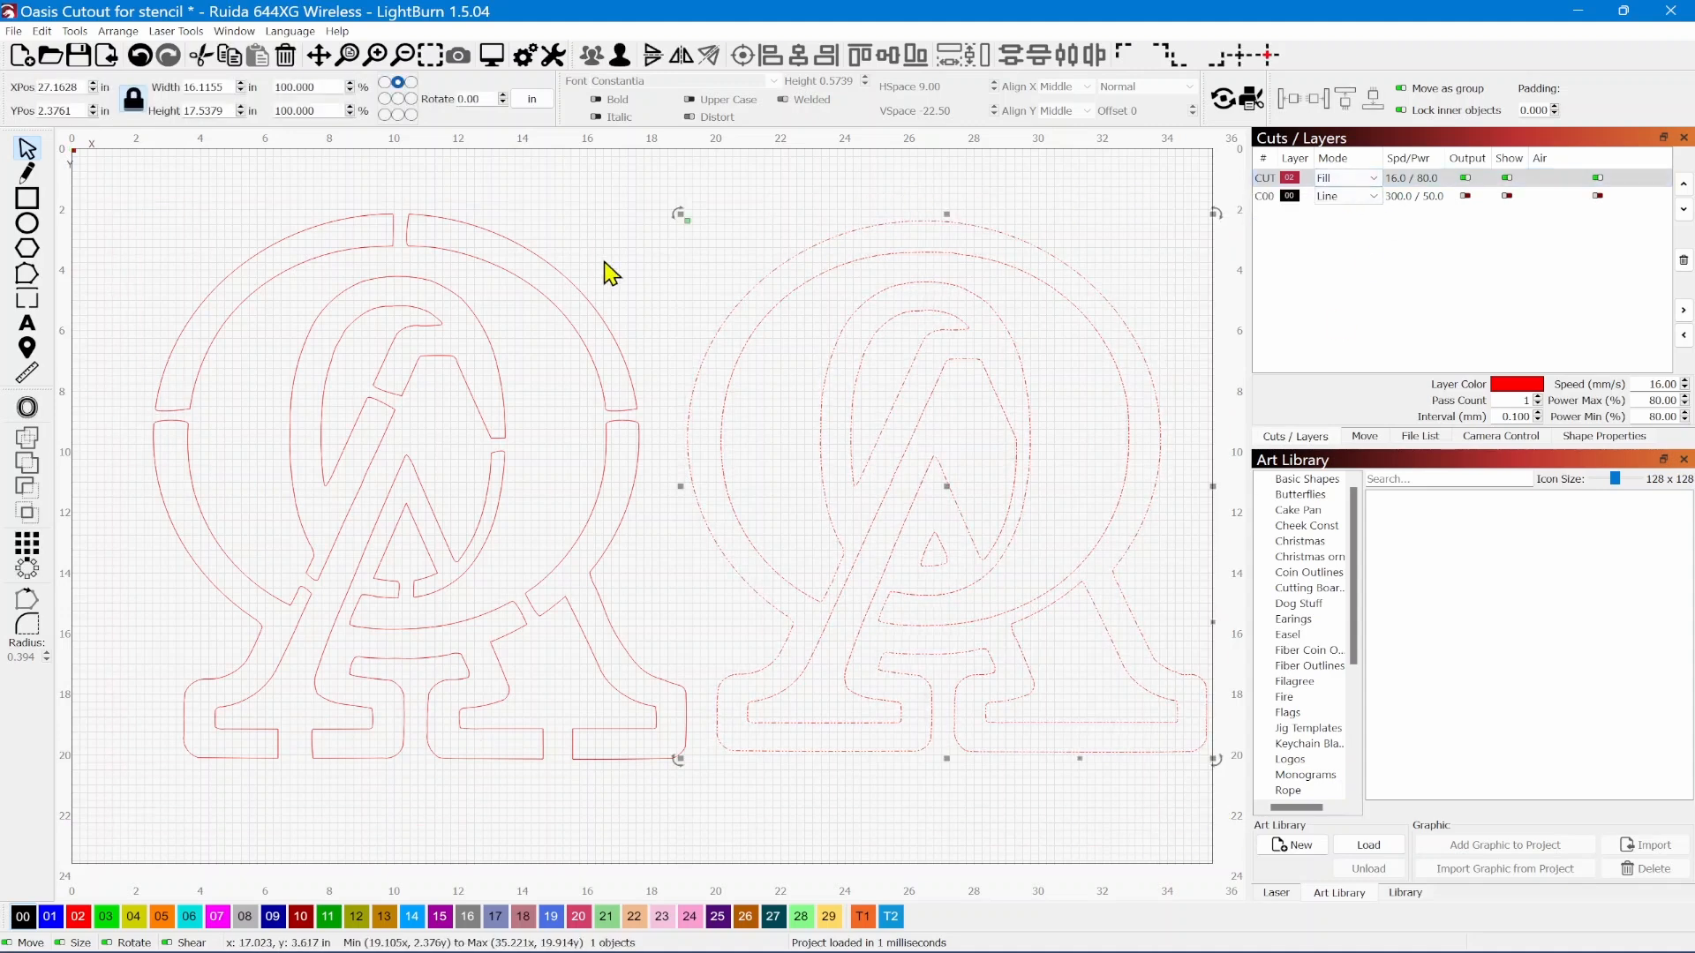
pyautogui.keyDown('shift'); pyautogui.click(557, 270); pyautogui.keyUp('shift')
pyautogui.click(492, 55)
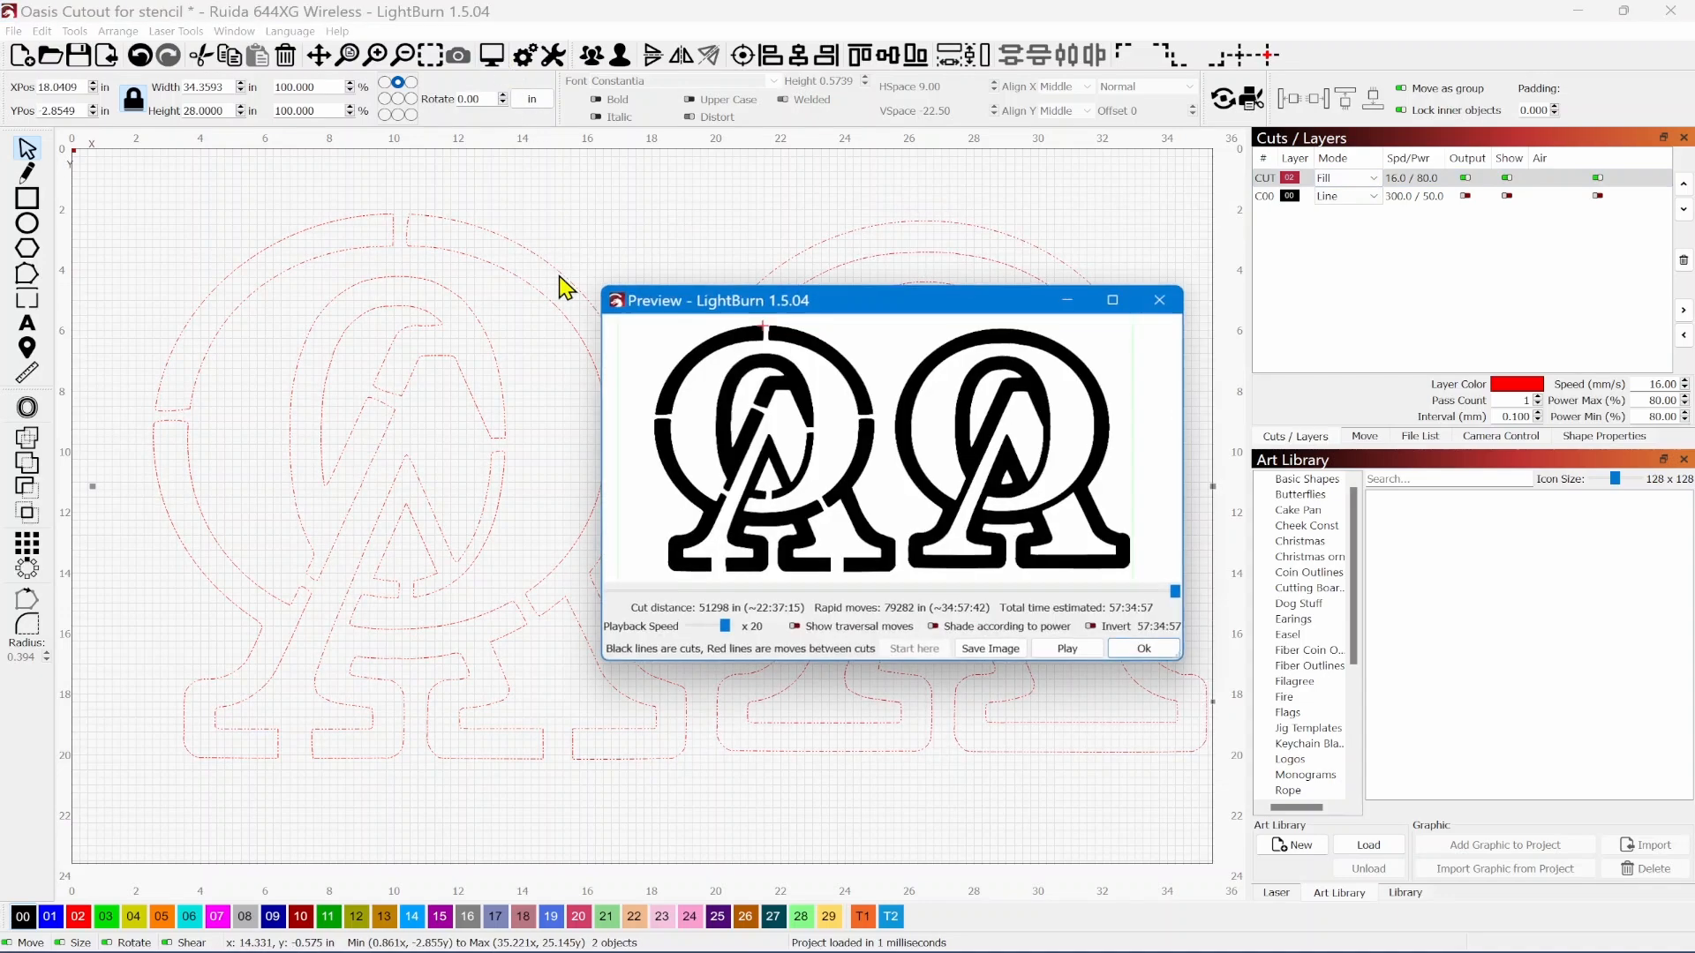
pyautogui.click(1112, 300)
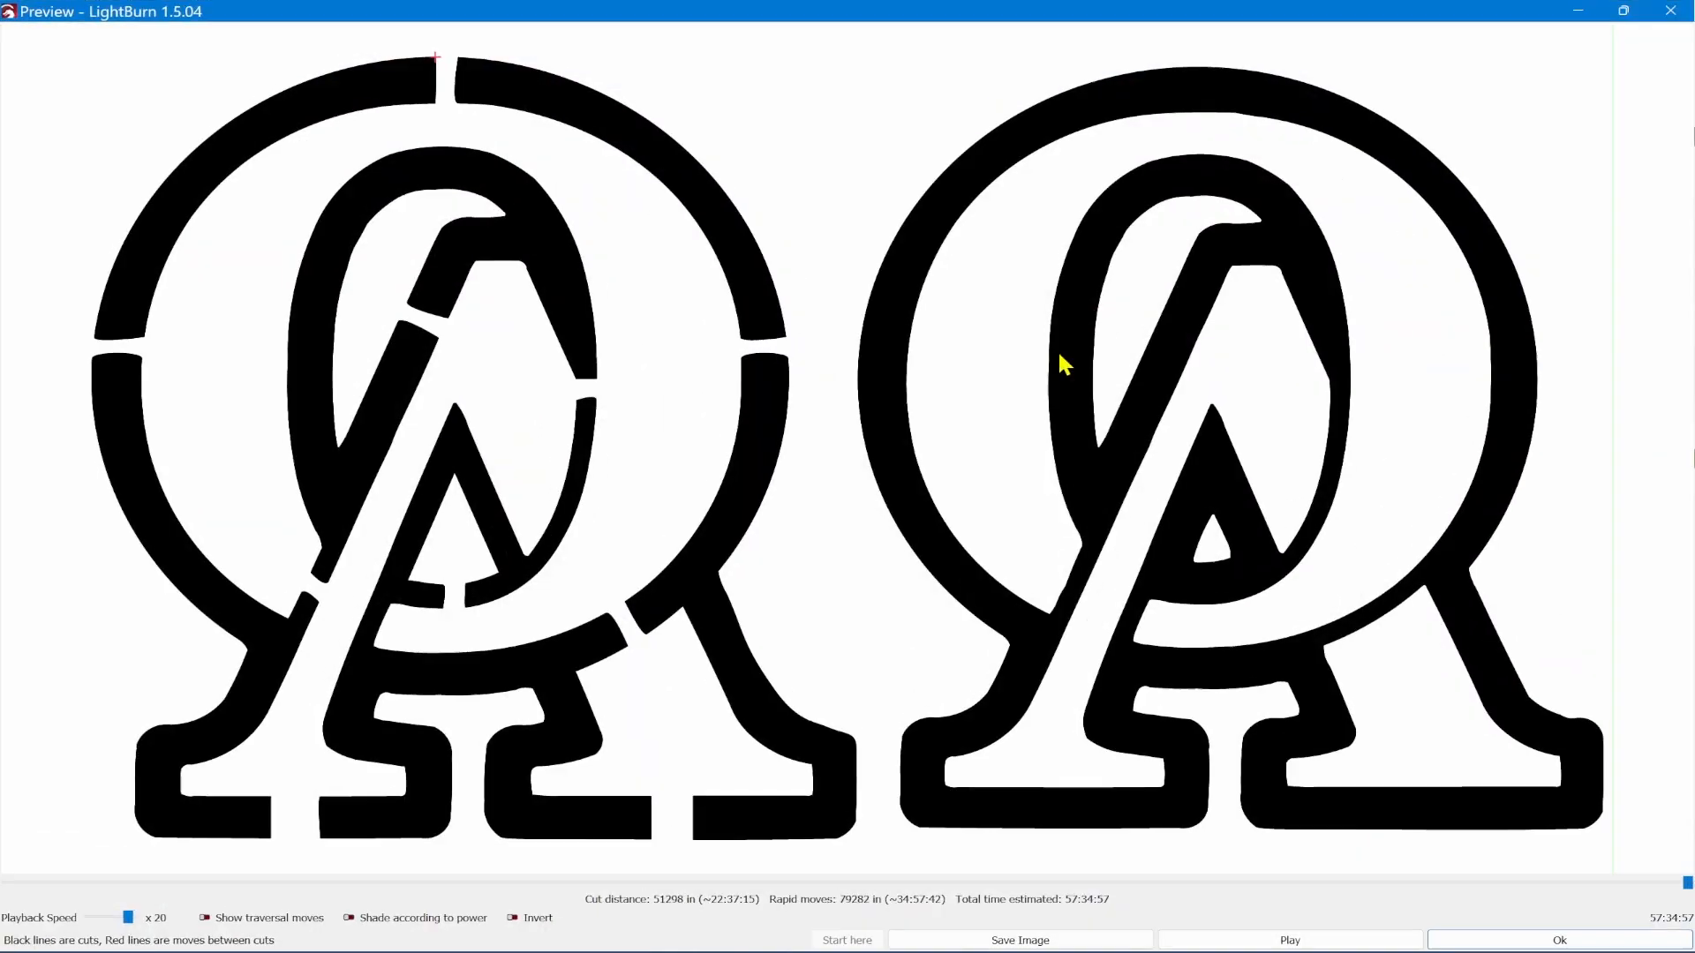
pyautogui.scroll(-1, 1041, 402)
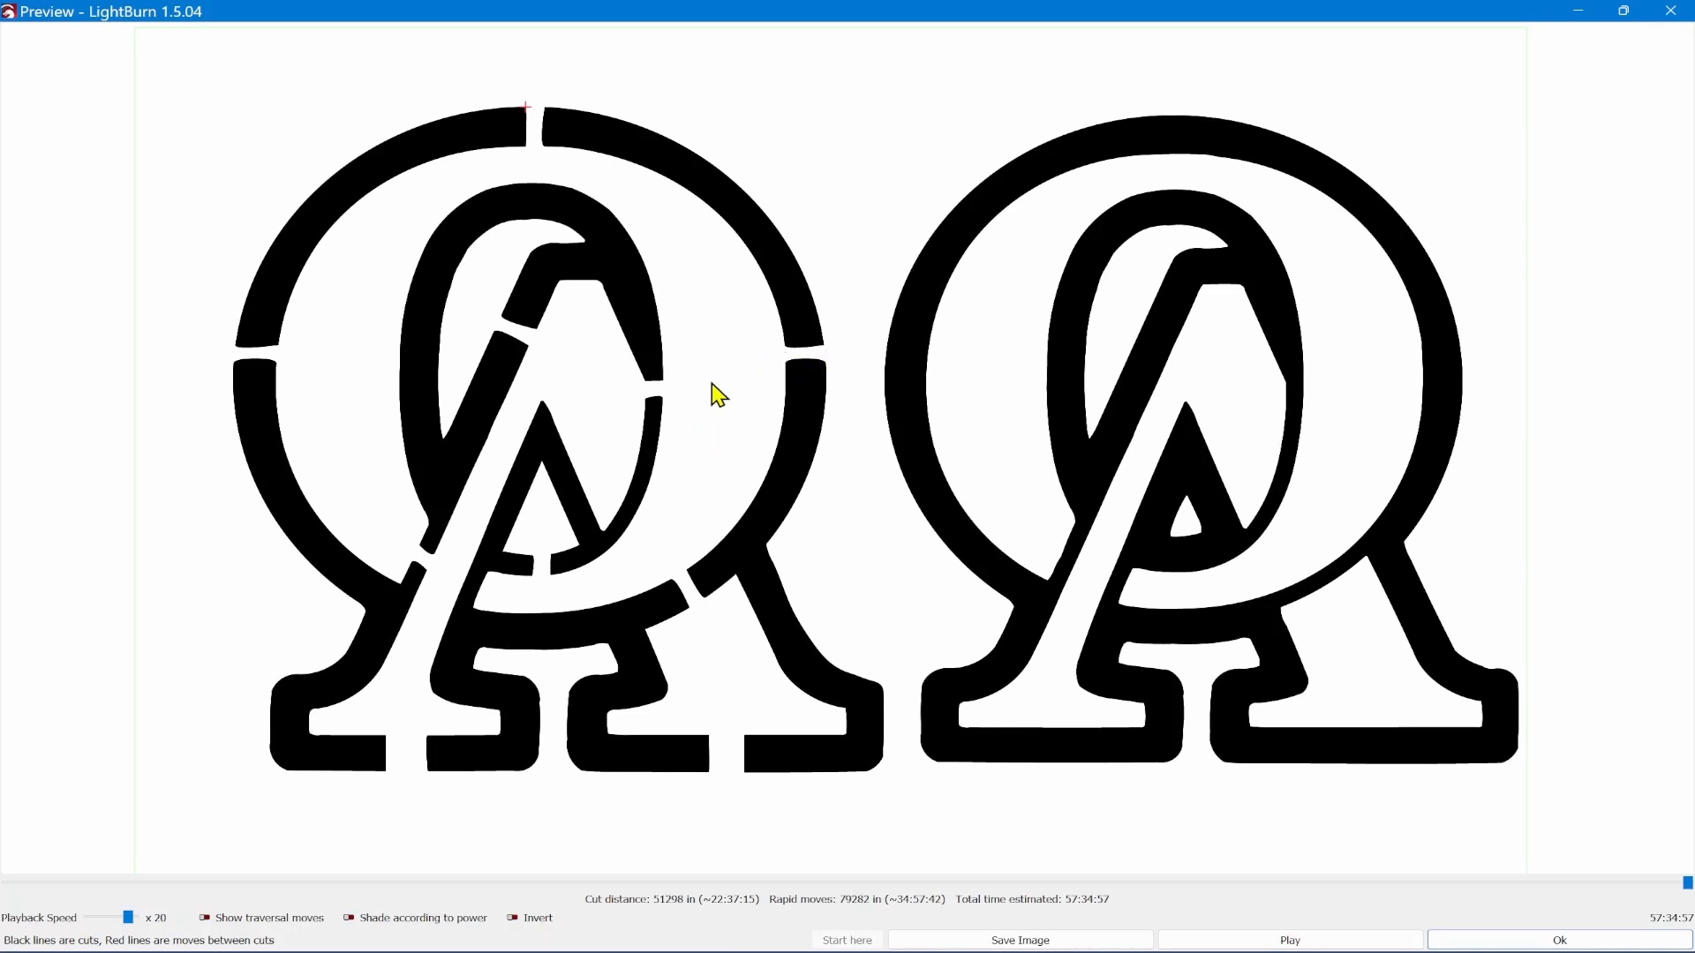
pyautogui.click(1561, 941)
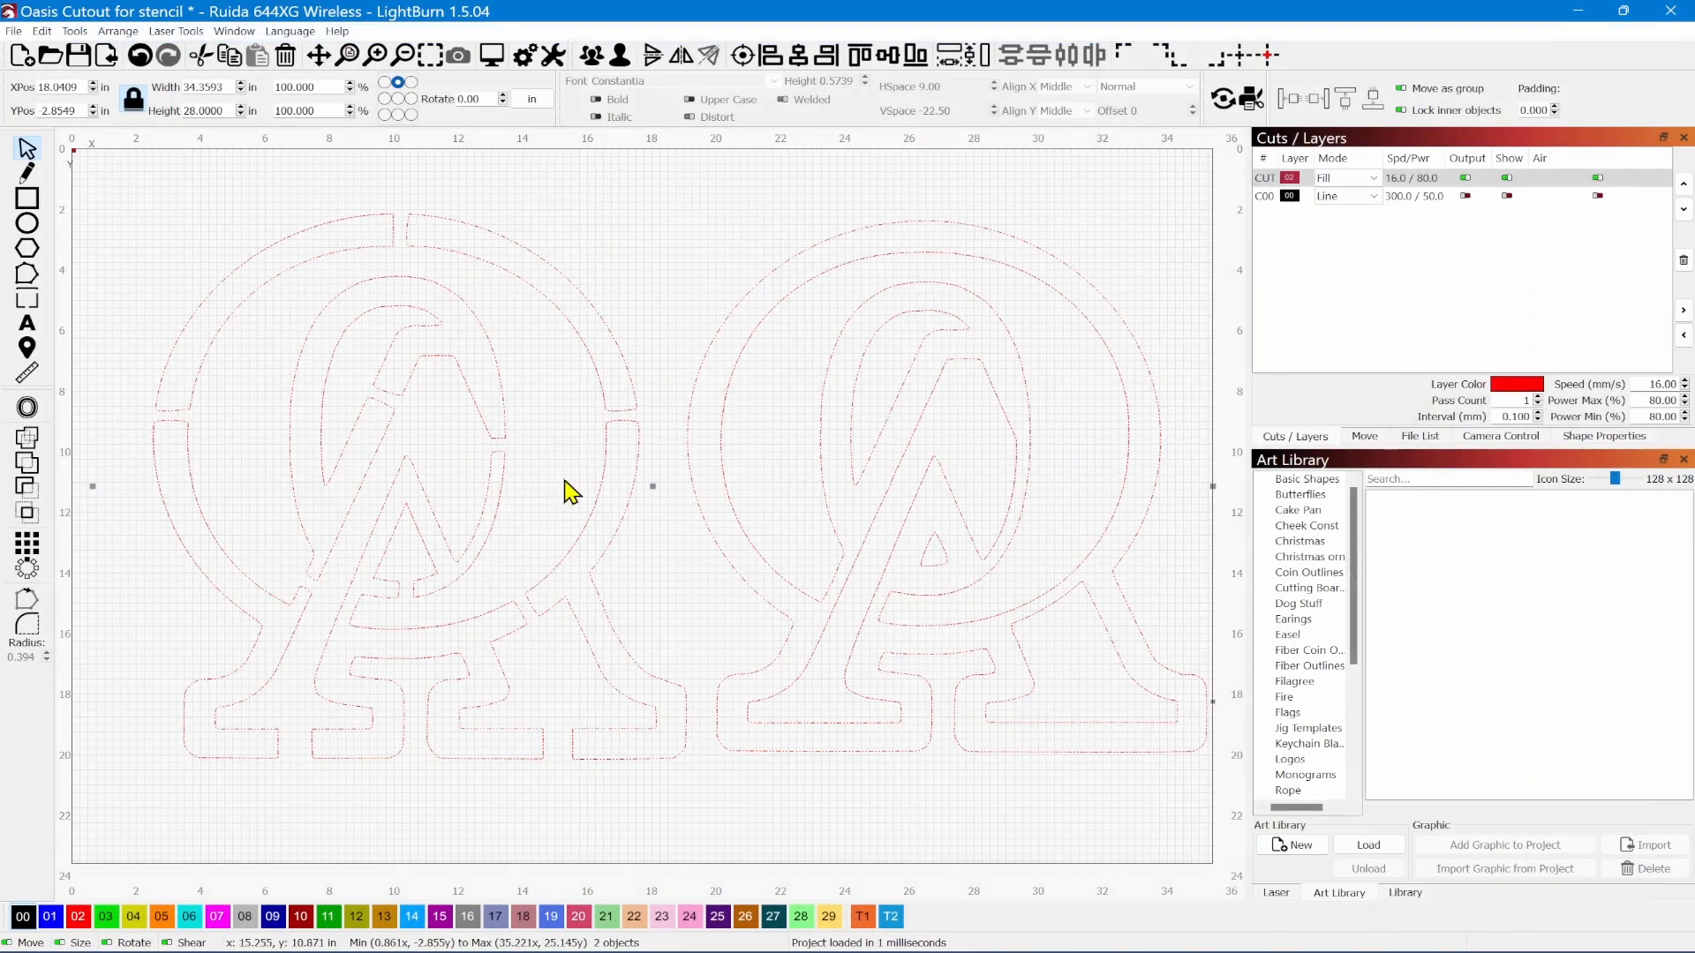
# Deselect the designs and examine the bridge gaps in the outlines of the already bridged monogram
pyautogui.click(565, 536)
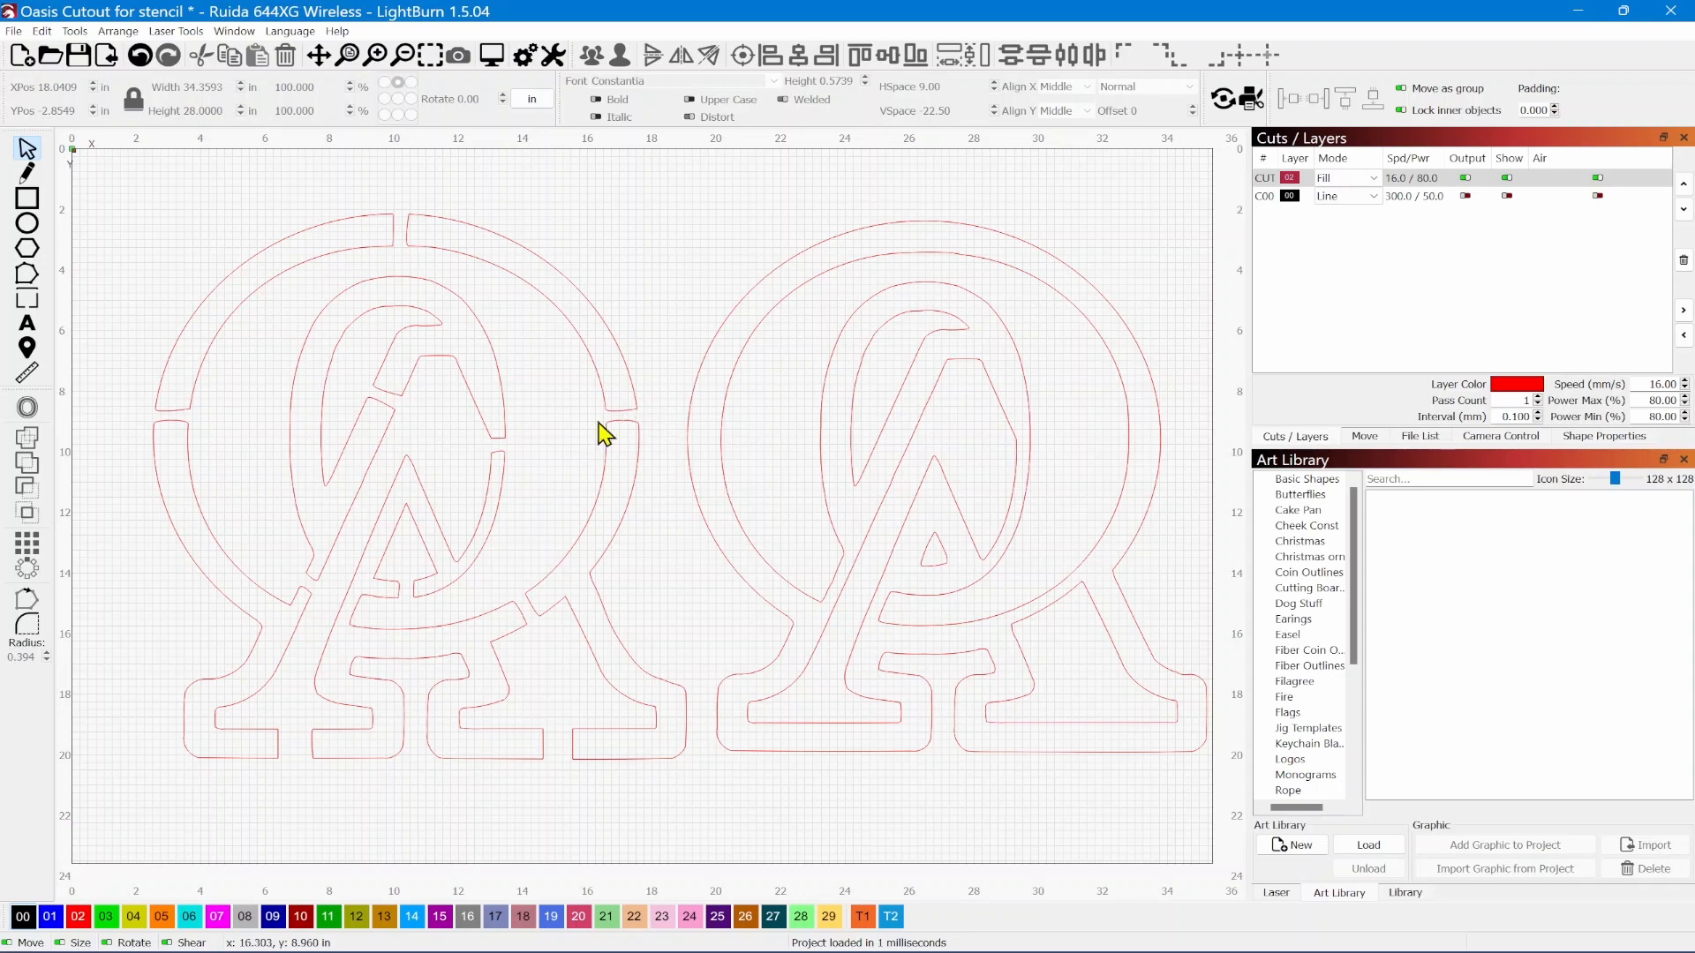
pyautogui.scroll(5, 626, 444)
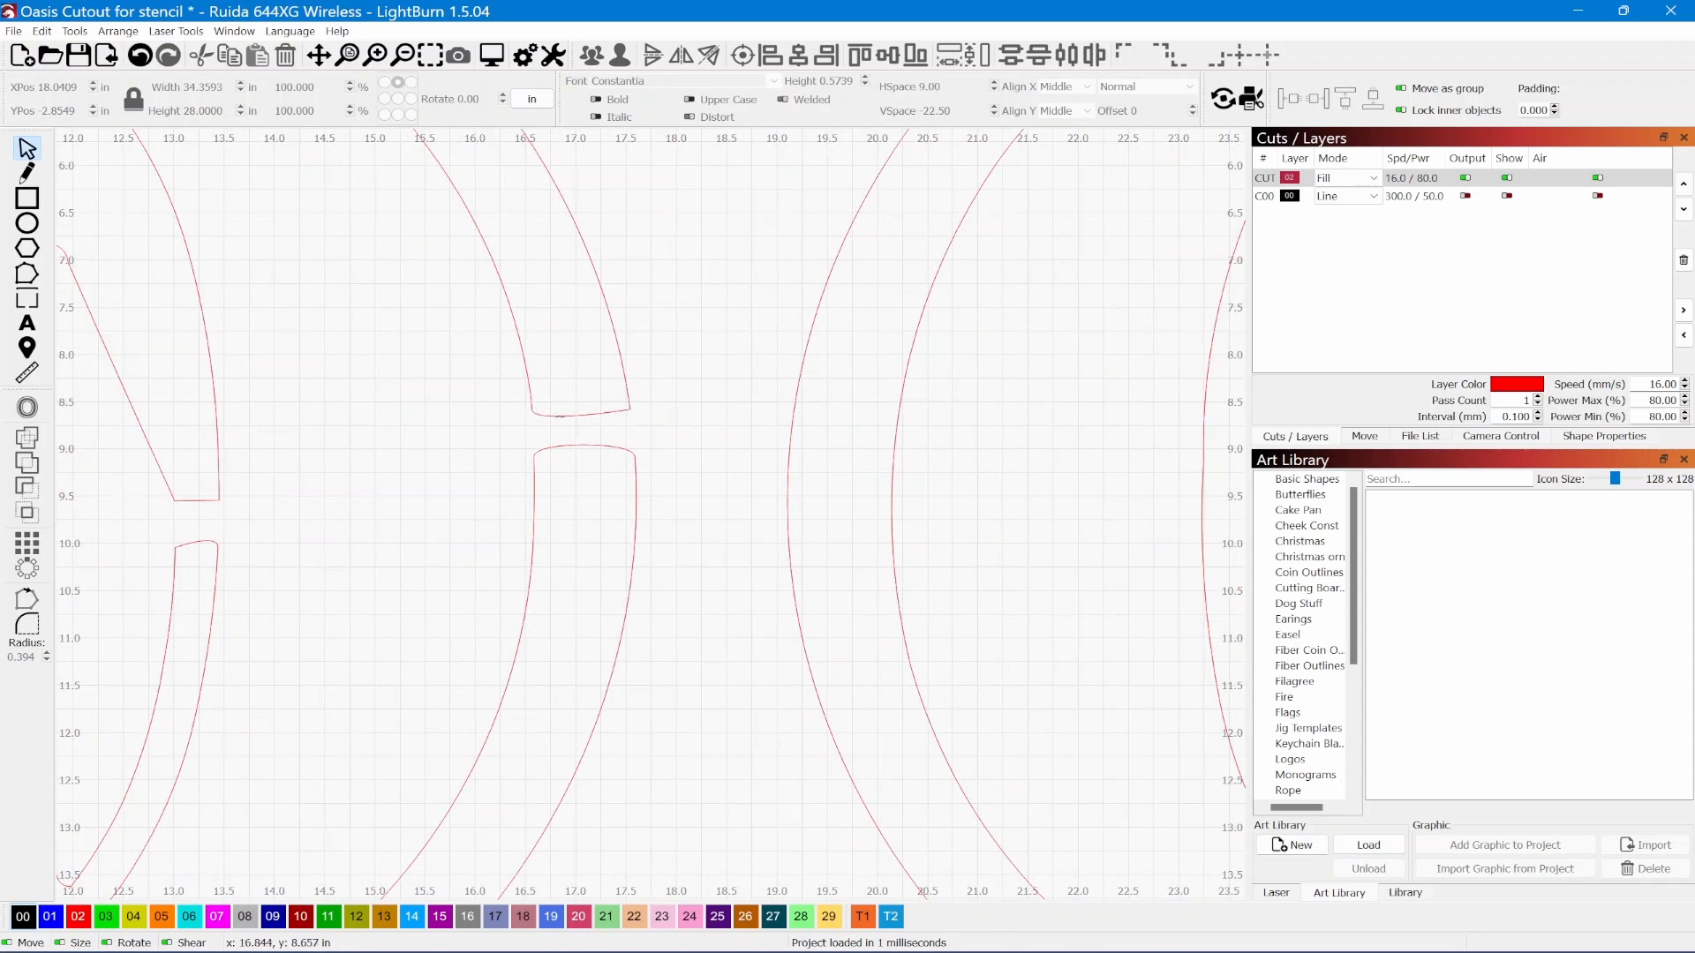
pyautogui.moveTo(352, 632); pyautogui.dragTo(882, 533)
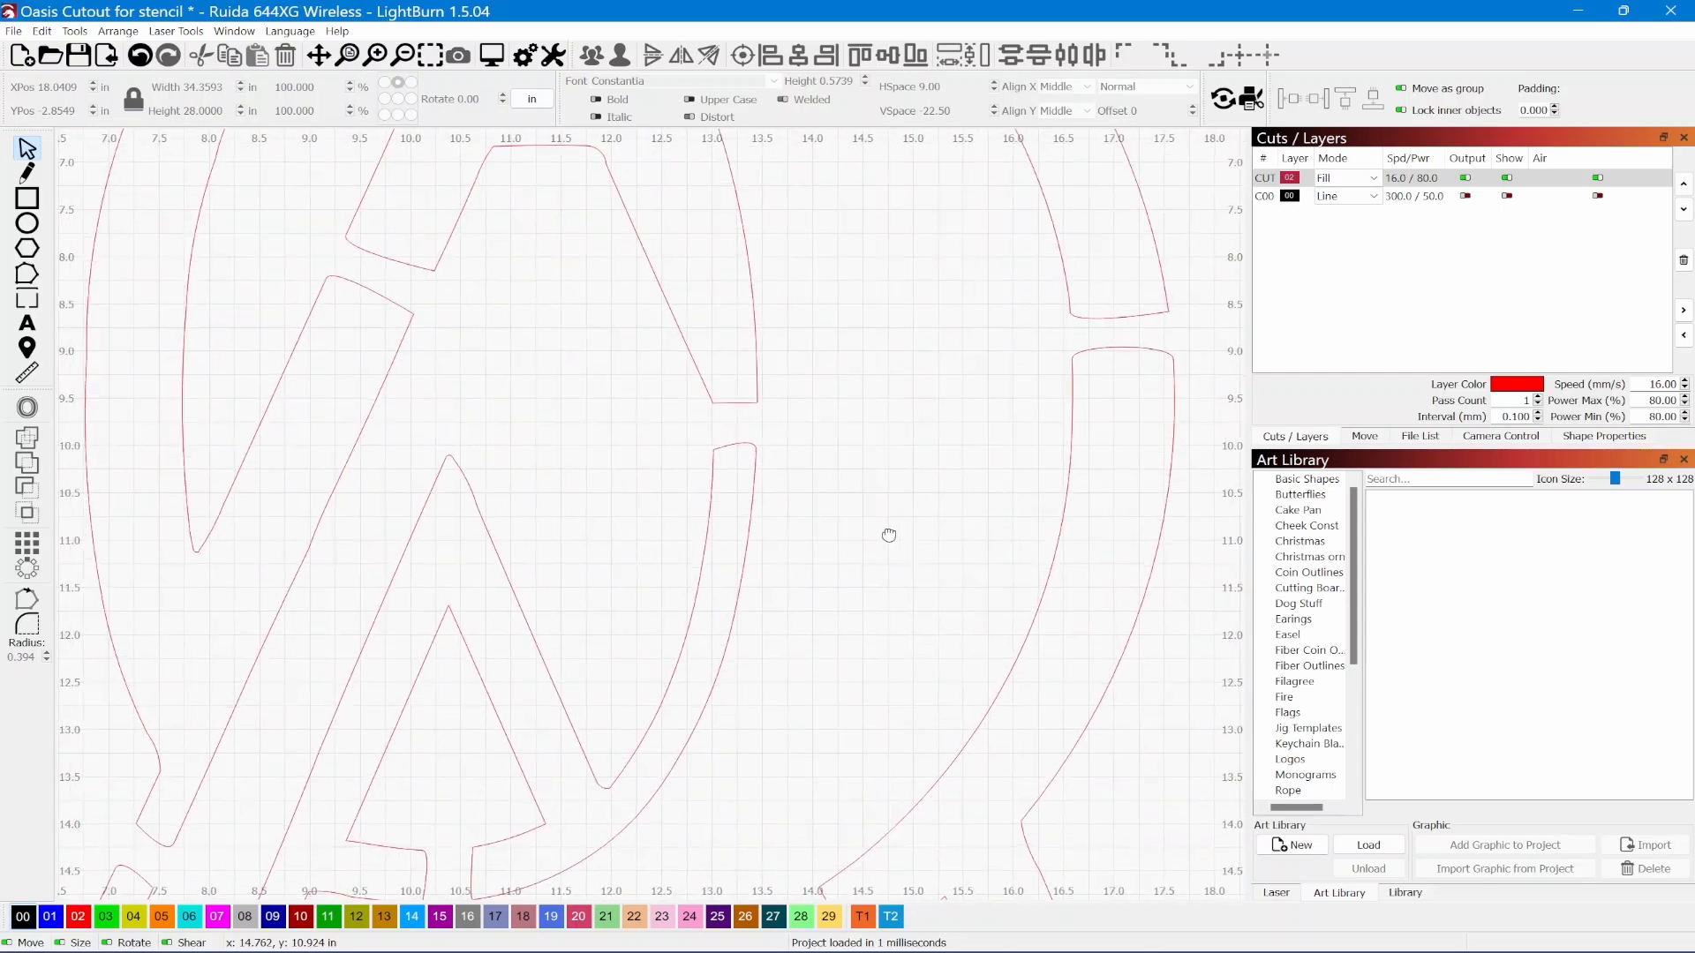
pyautogui.scroll(-6, 636, 512)
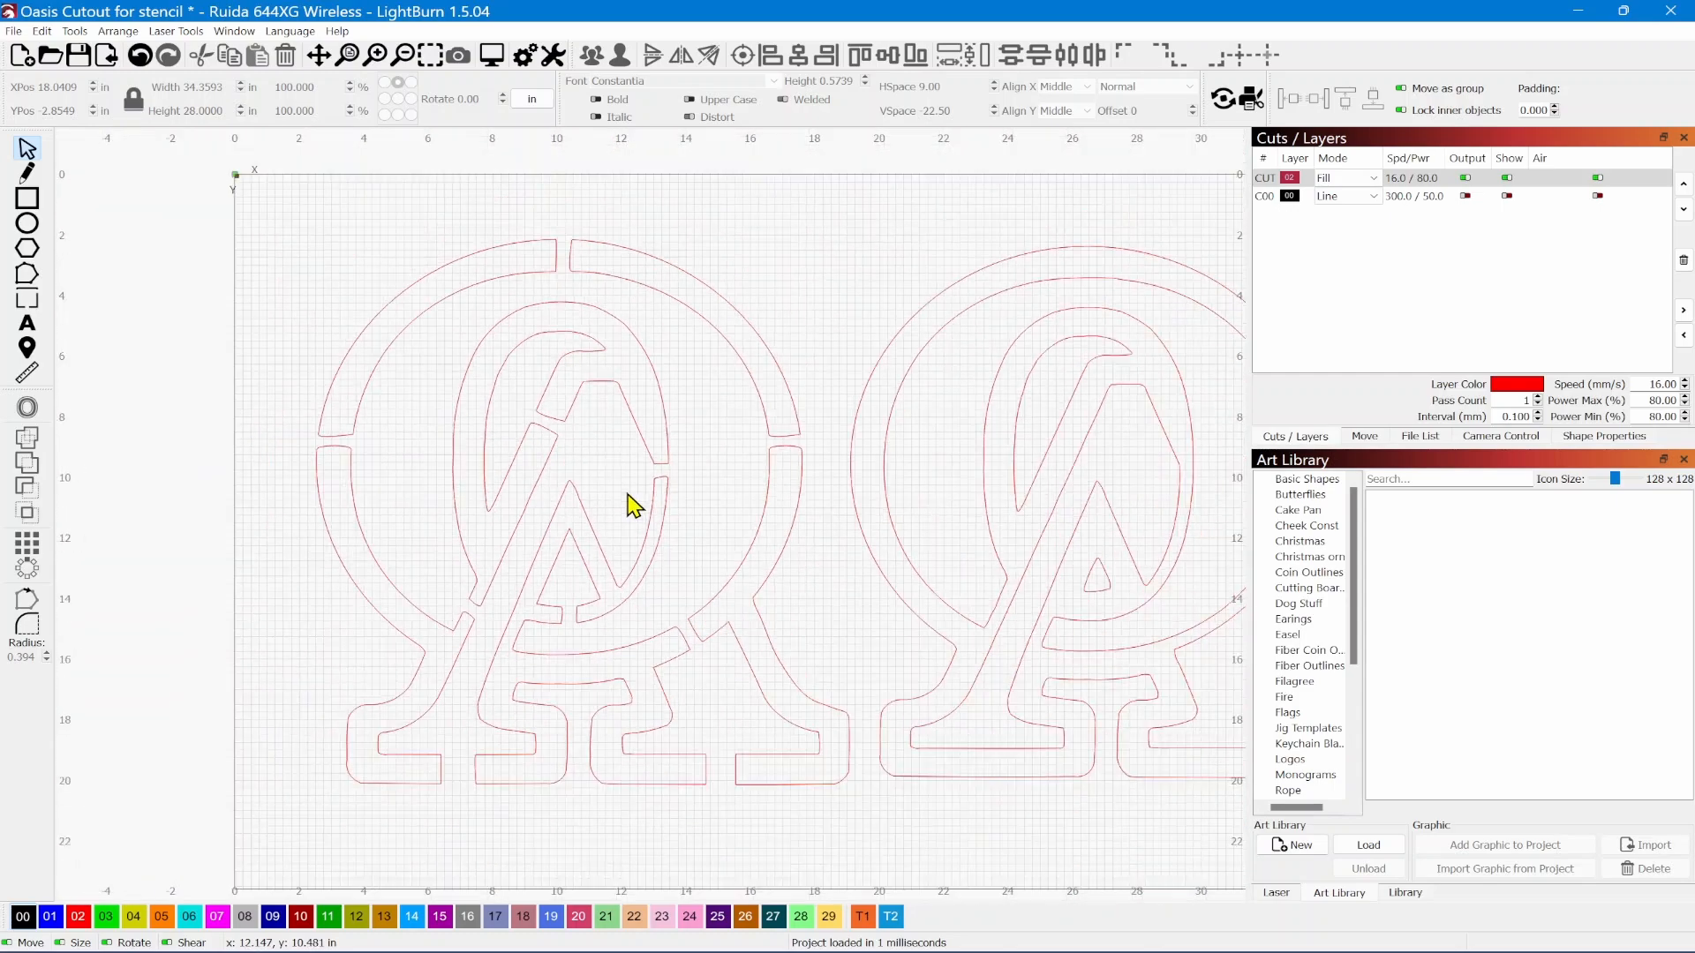
pyautogui.moveTo(675, 514); pyautogui.dragTo(531, 490)
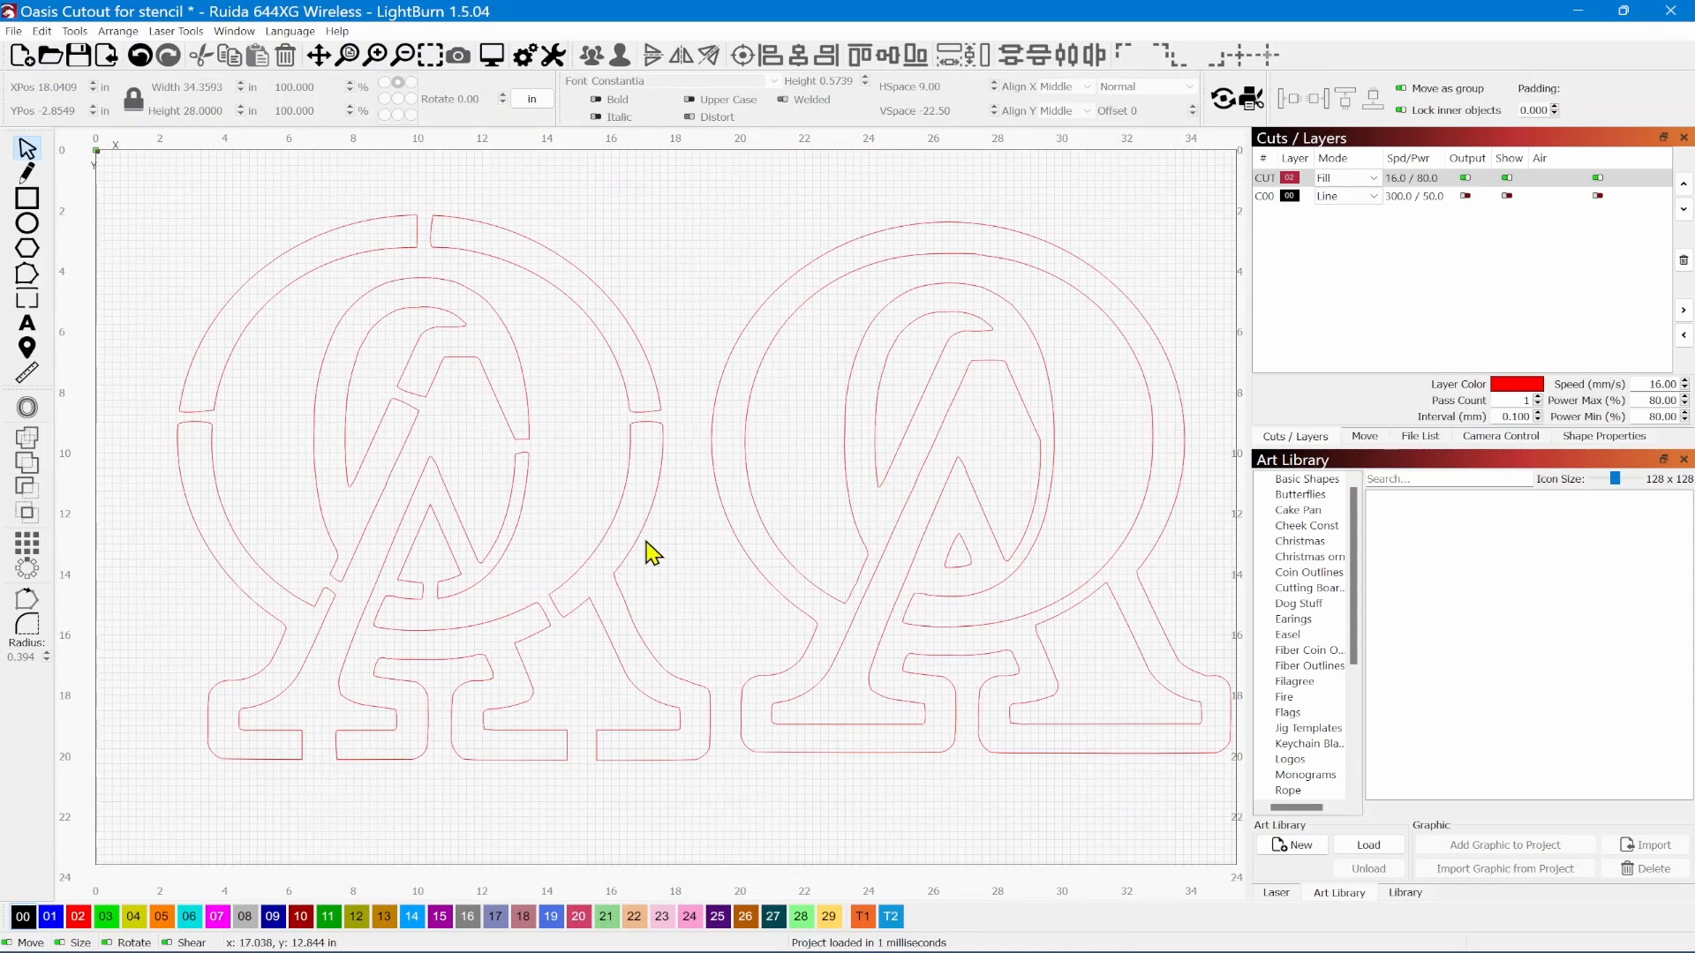
pyautogui.moveTo(647, 556); pyautogui.dragTo(634, 549)
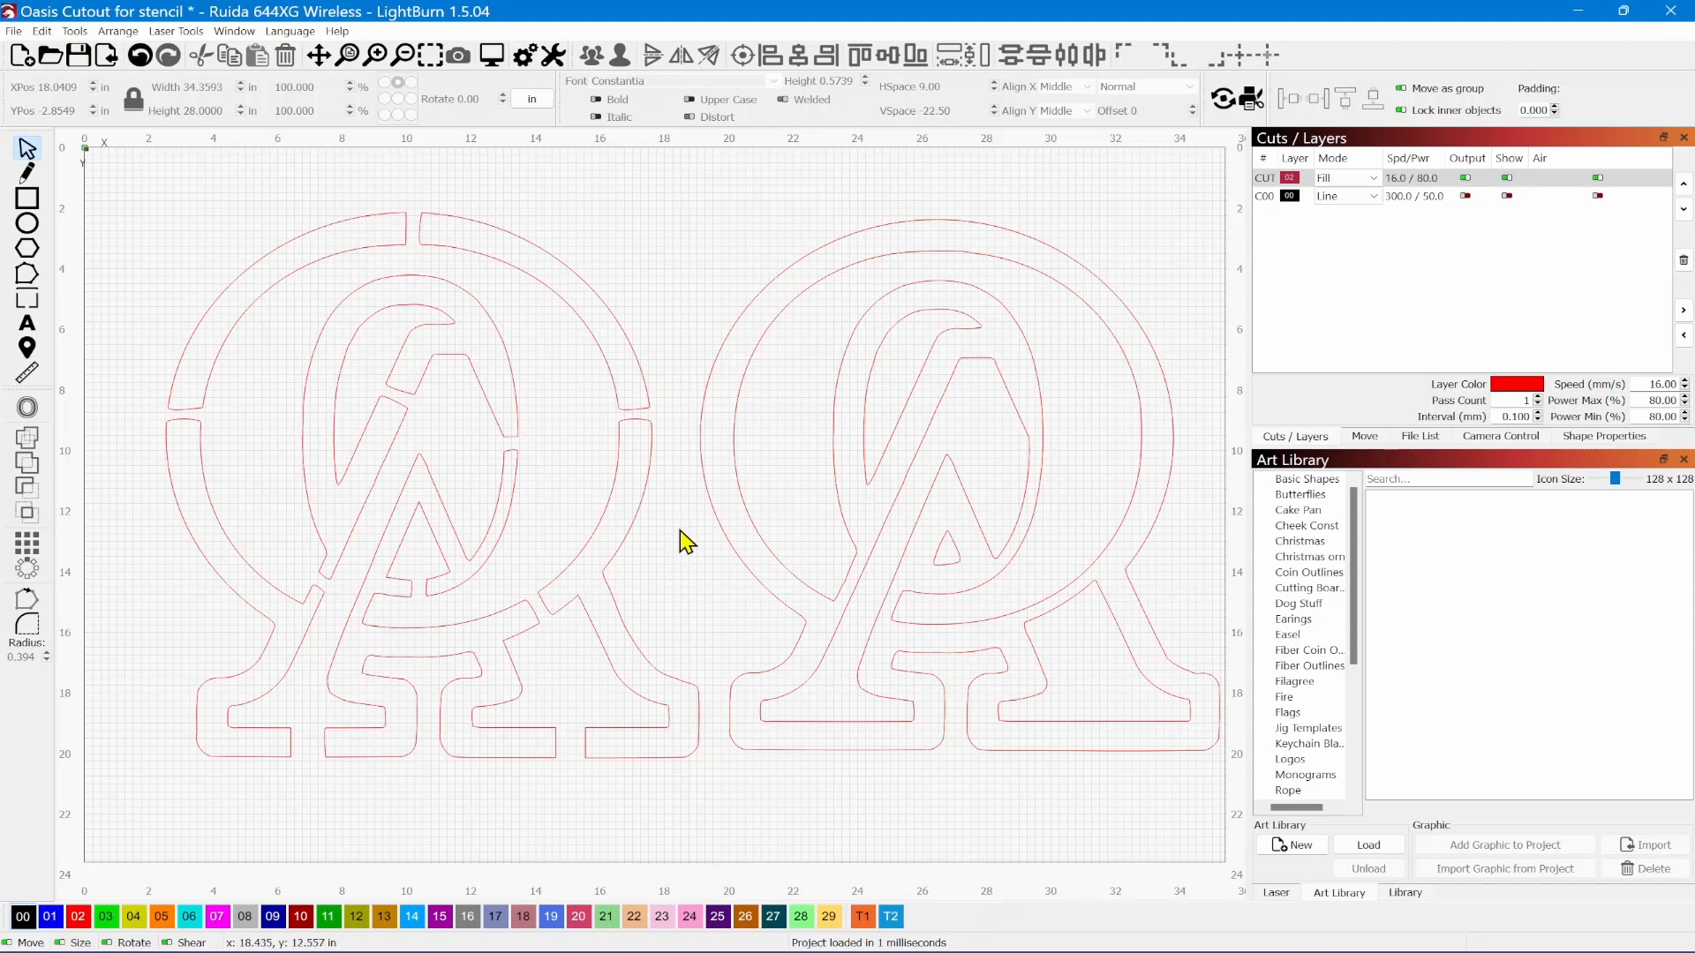
pyautogui.scroll(-1, 687, 540)
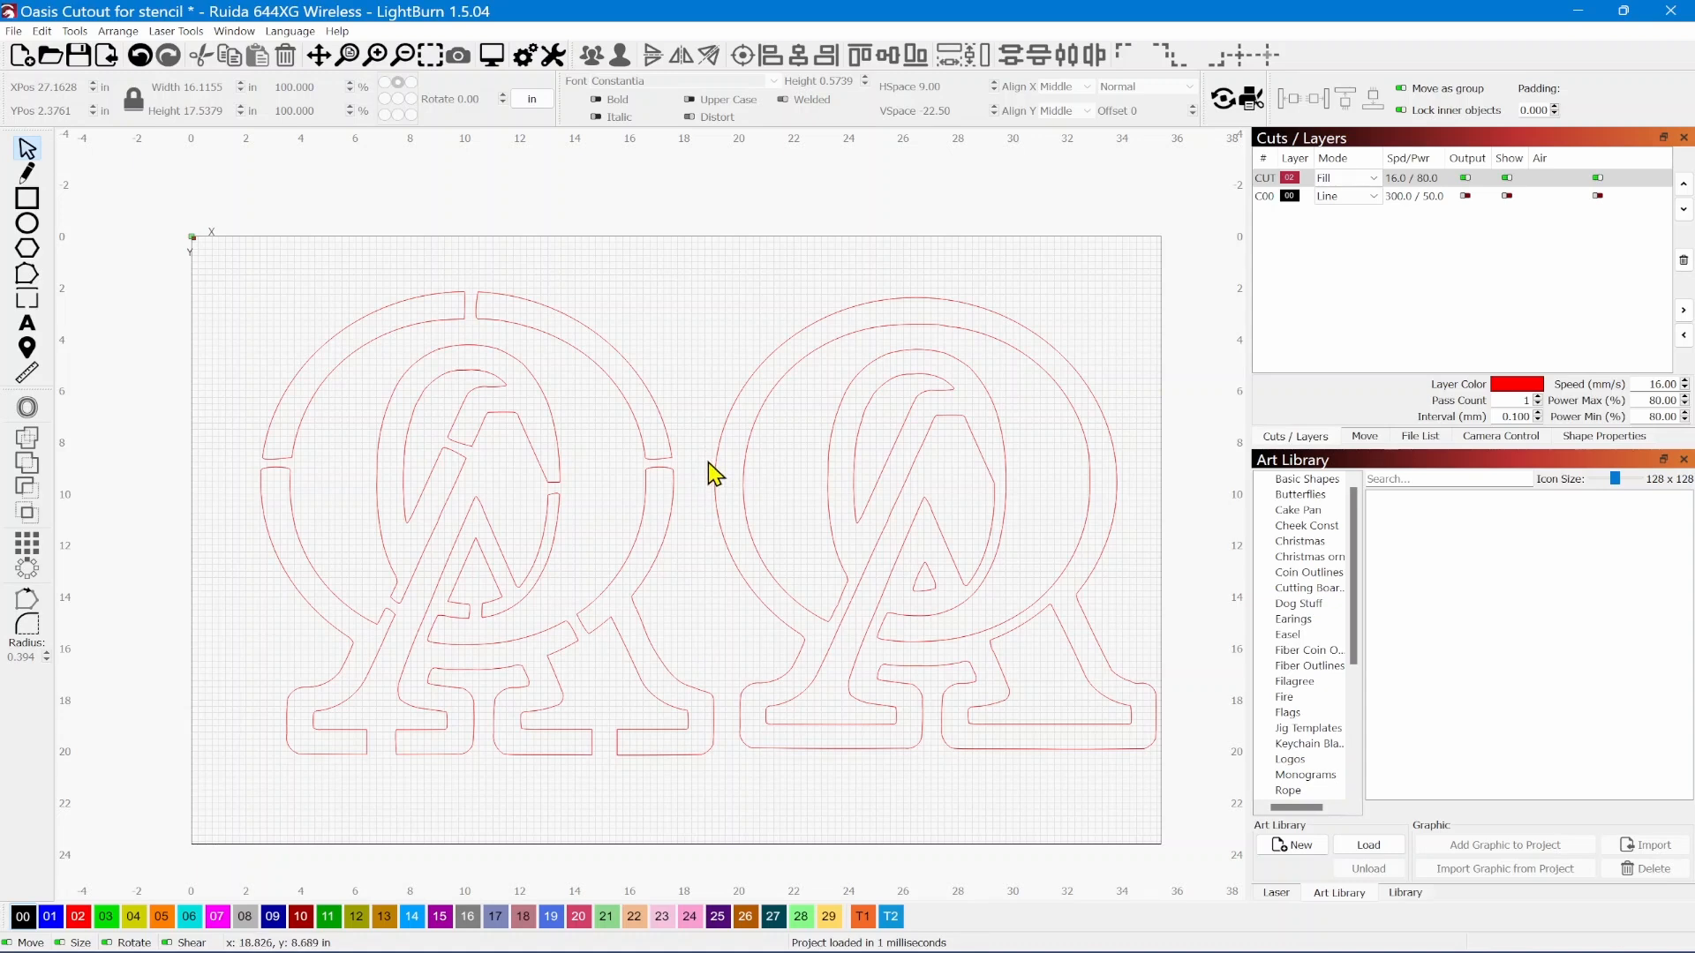
# Ungroup the unbridged monogram so its outlines can be edited individually
pyautogui.scroll(6, 712, 466)
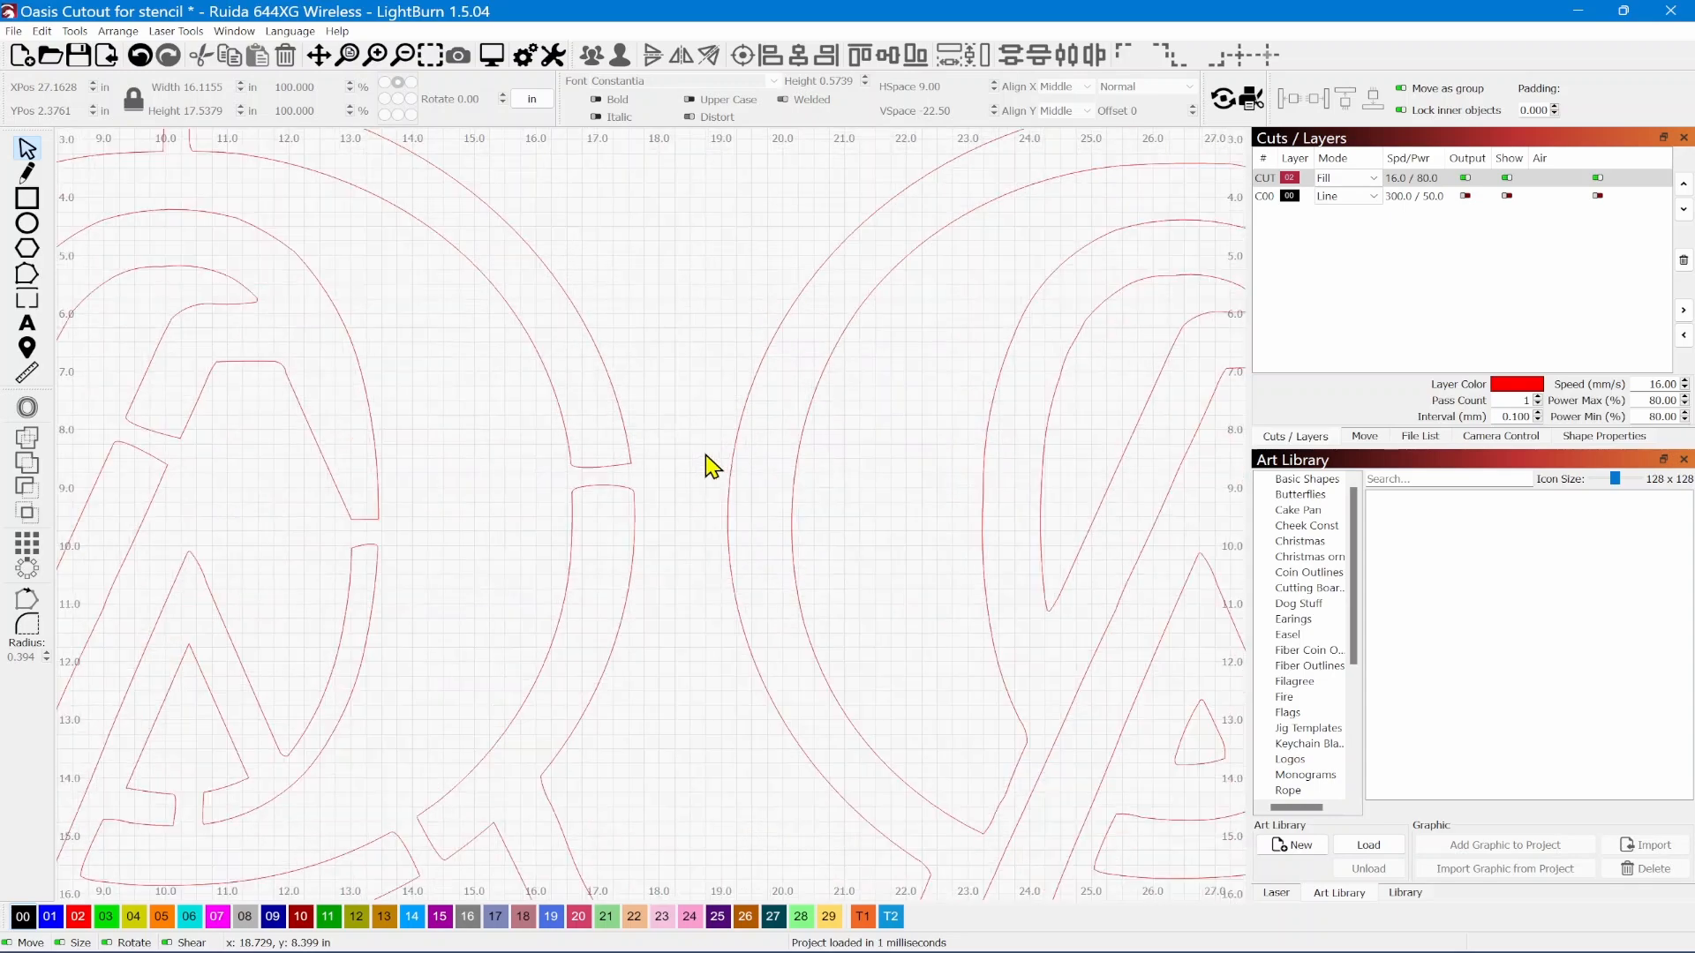
pyautogui.scroll(4, 766, 491)
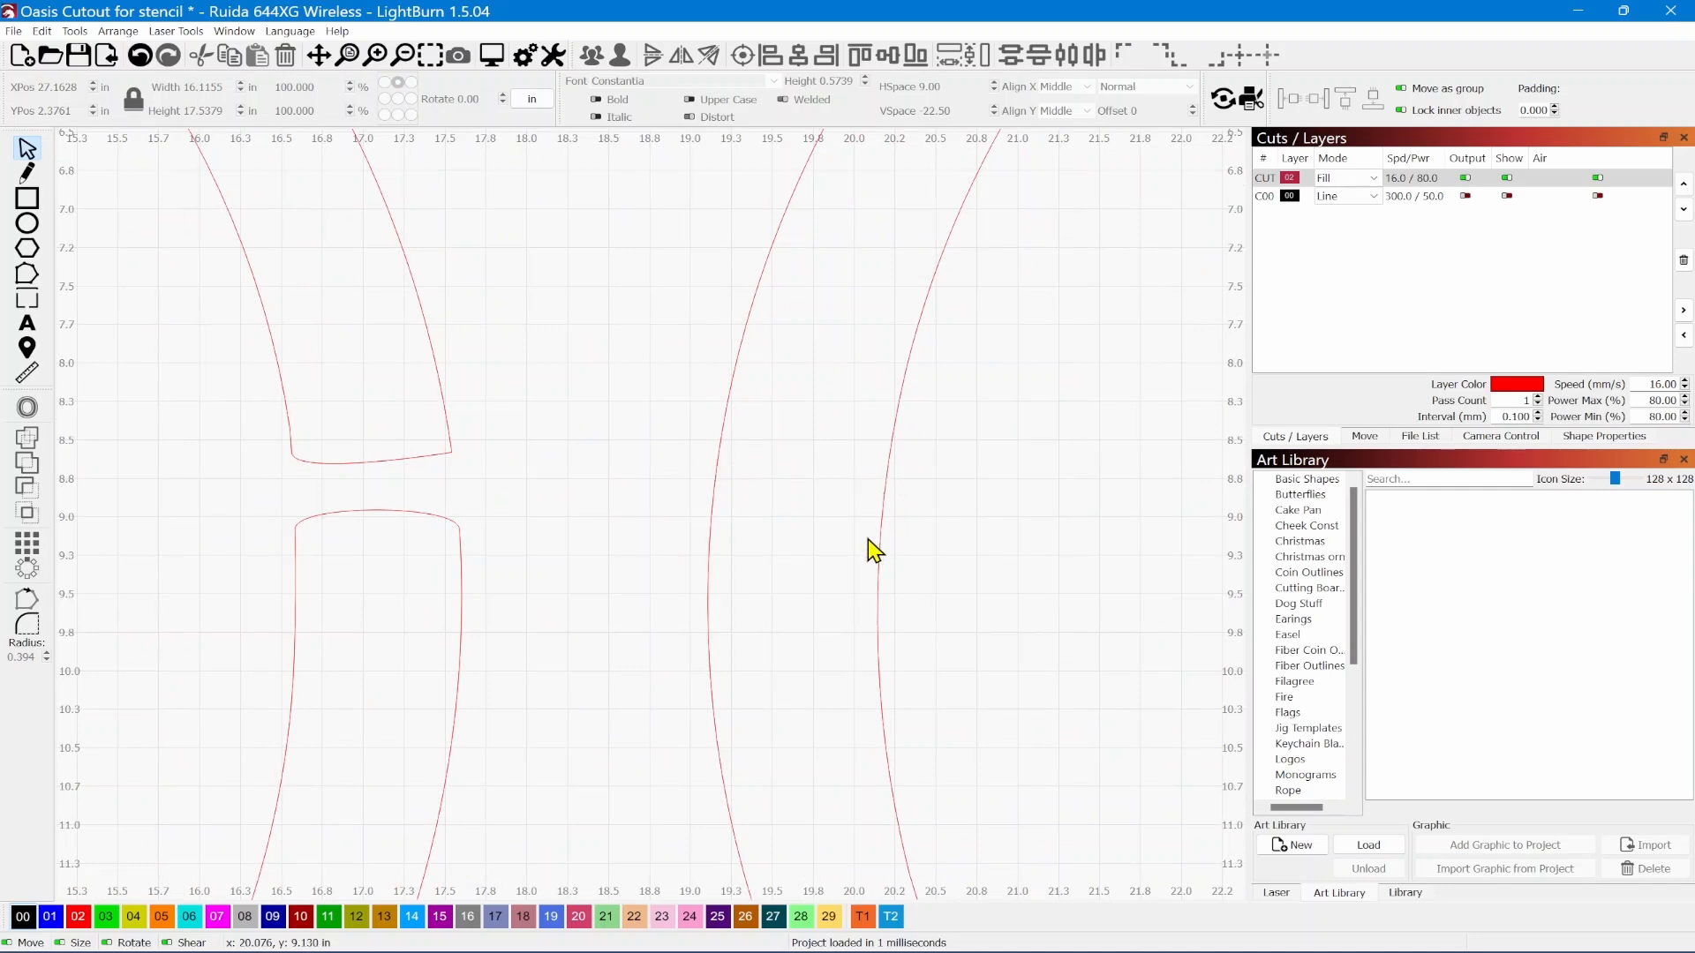
pyautogui.click(711, 501)
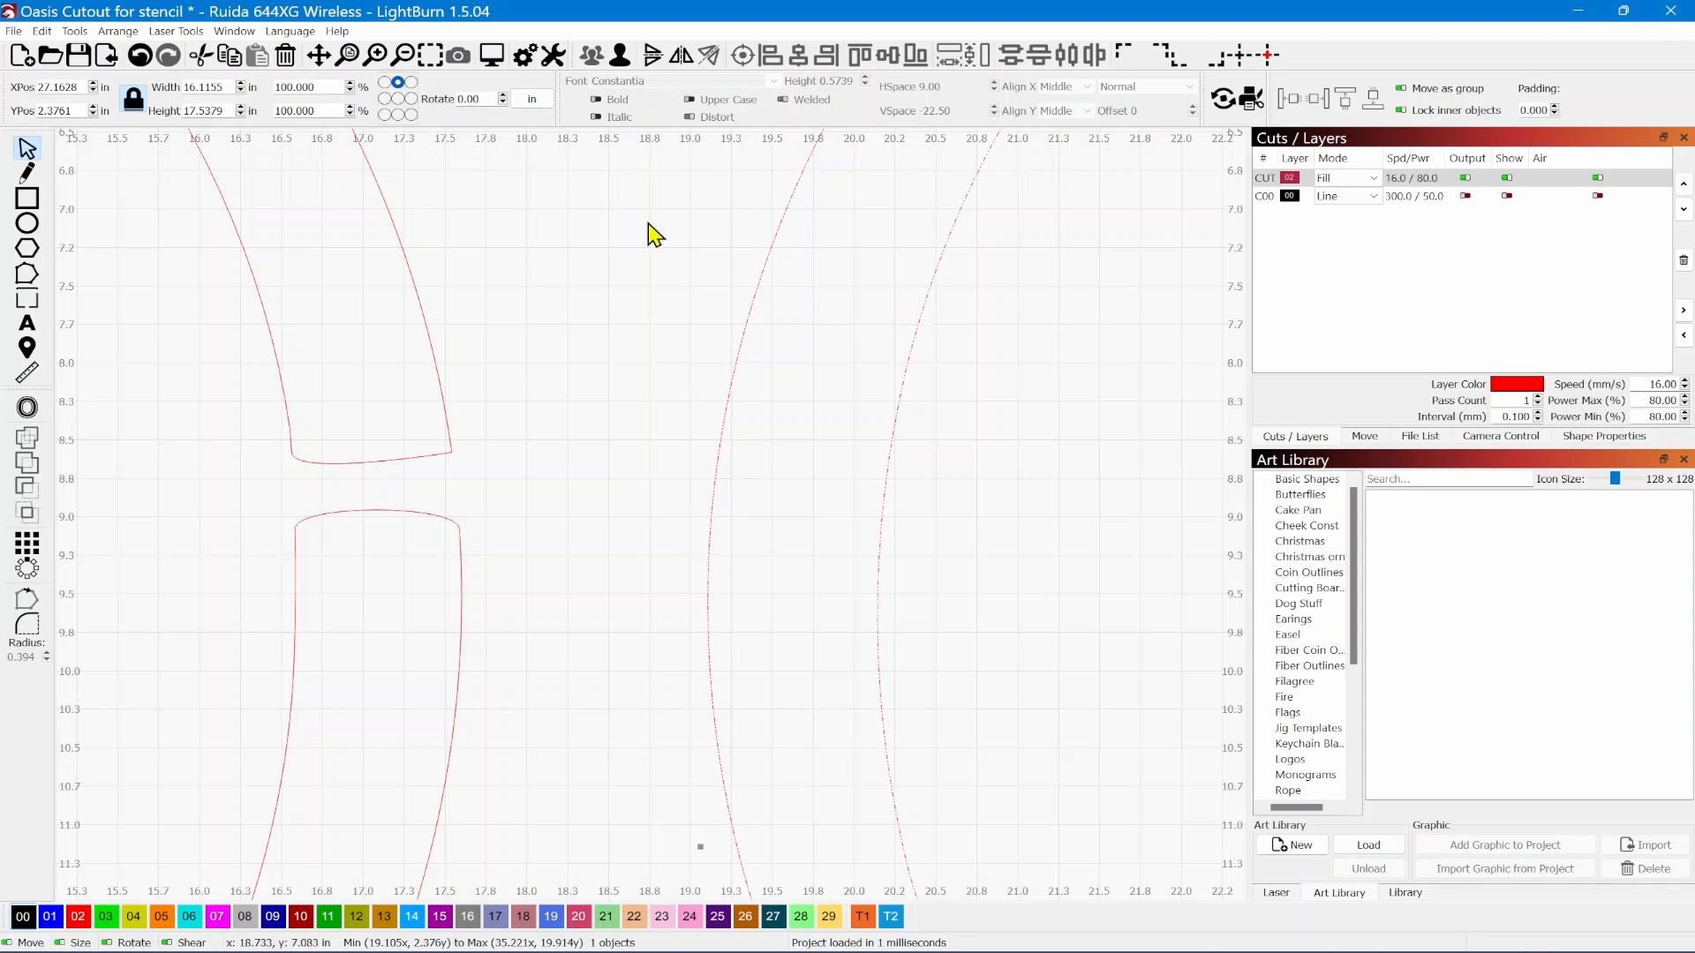
pyautogui.click(621, 58)
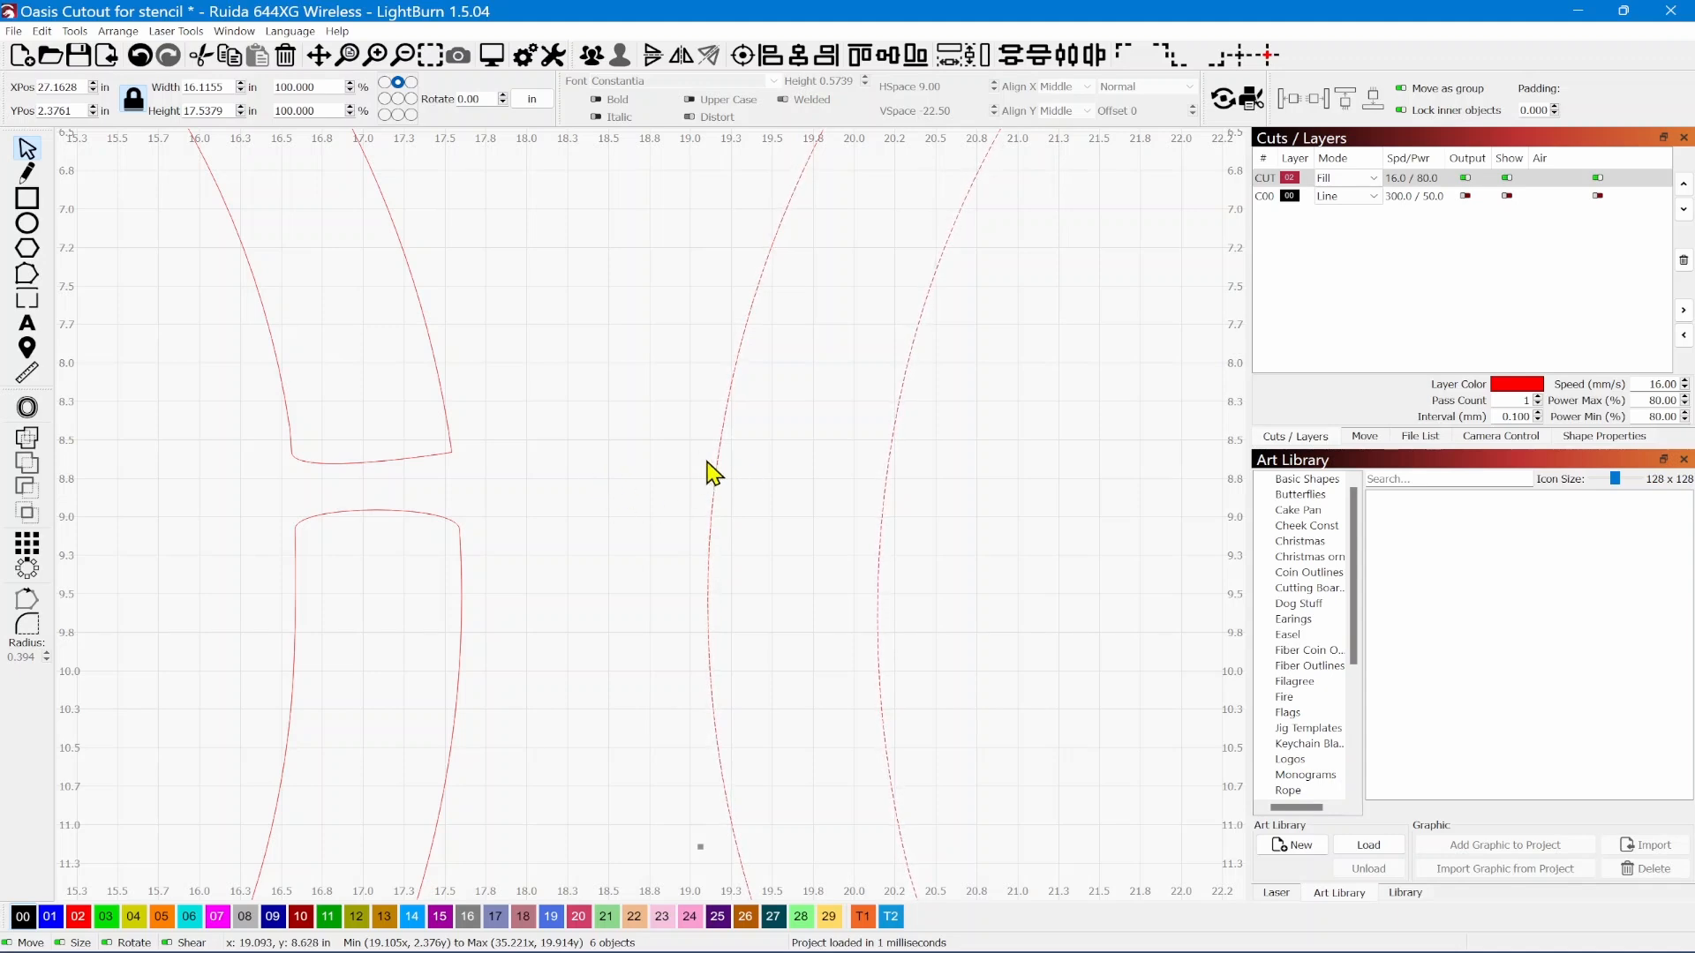
# Insert nodes on the unbridged monogram's outermost outline at its left side and delete the segment between them, opening a gap about 1 in long
pyautogui.scroll(-5, 887, 484)
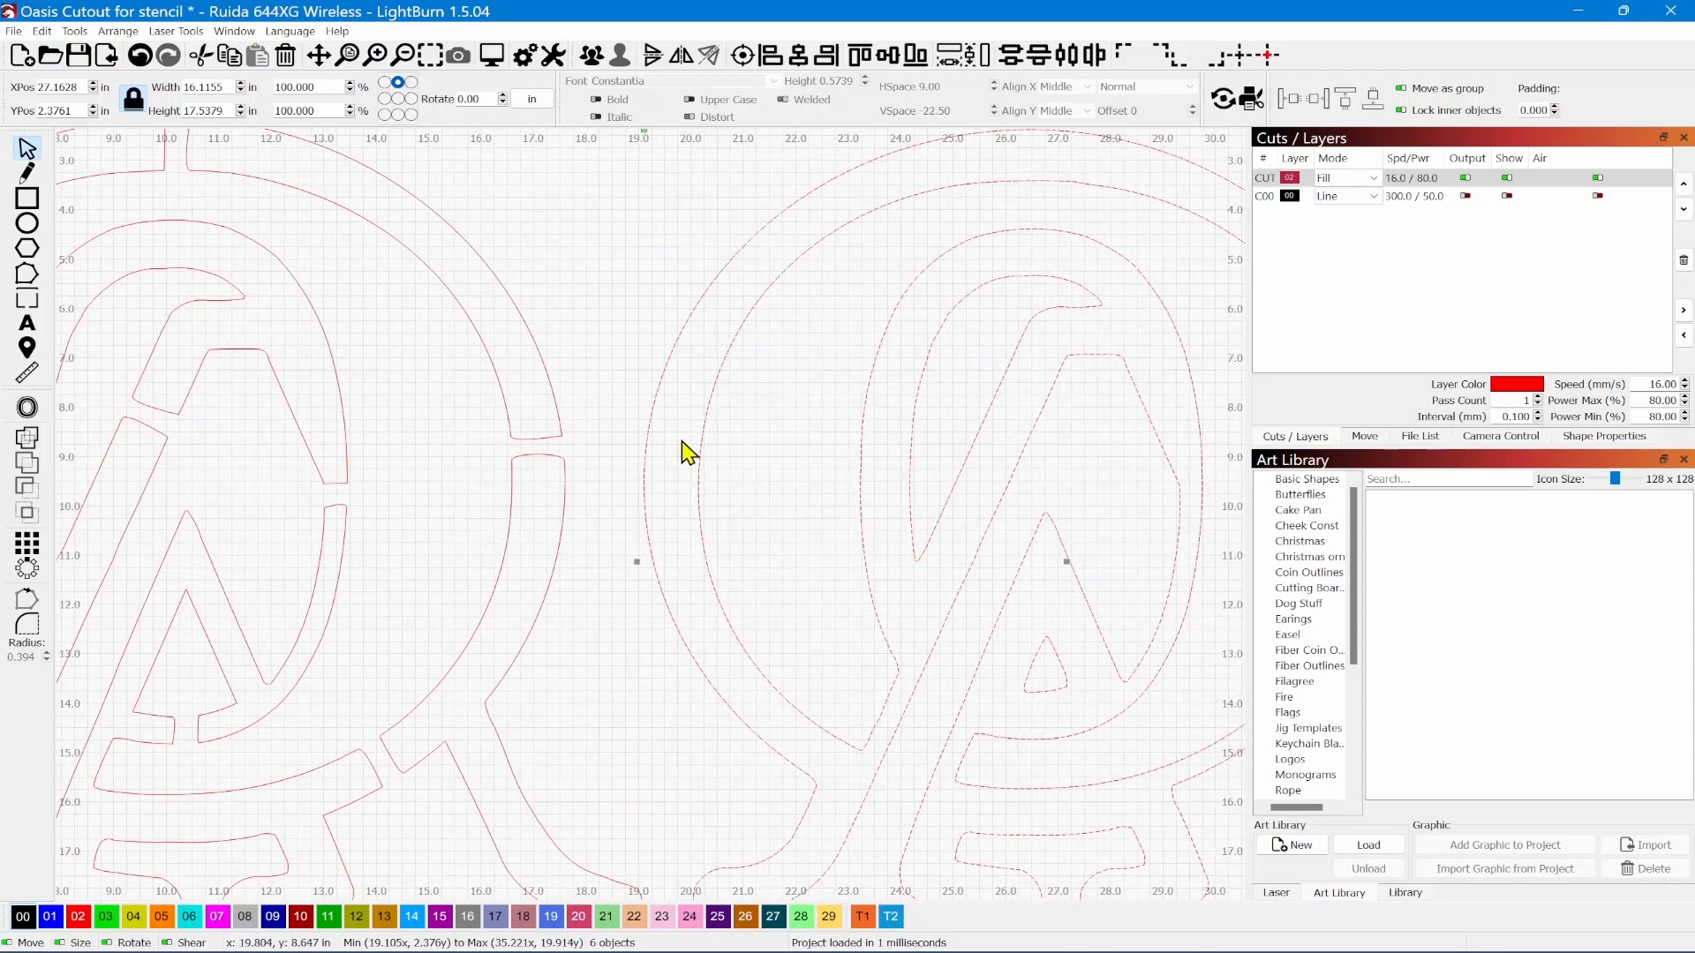
pyautogui.scroll(4, 662, 452)
pyautogui.moveTo(660, 443); pyautogui.dragTo(733, 452)
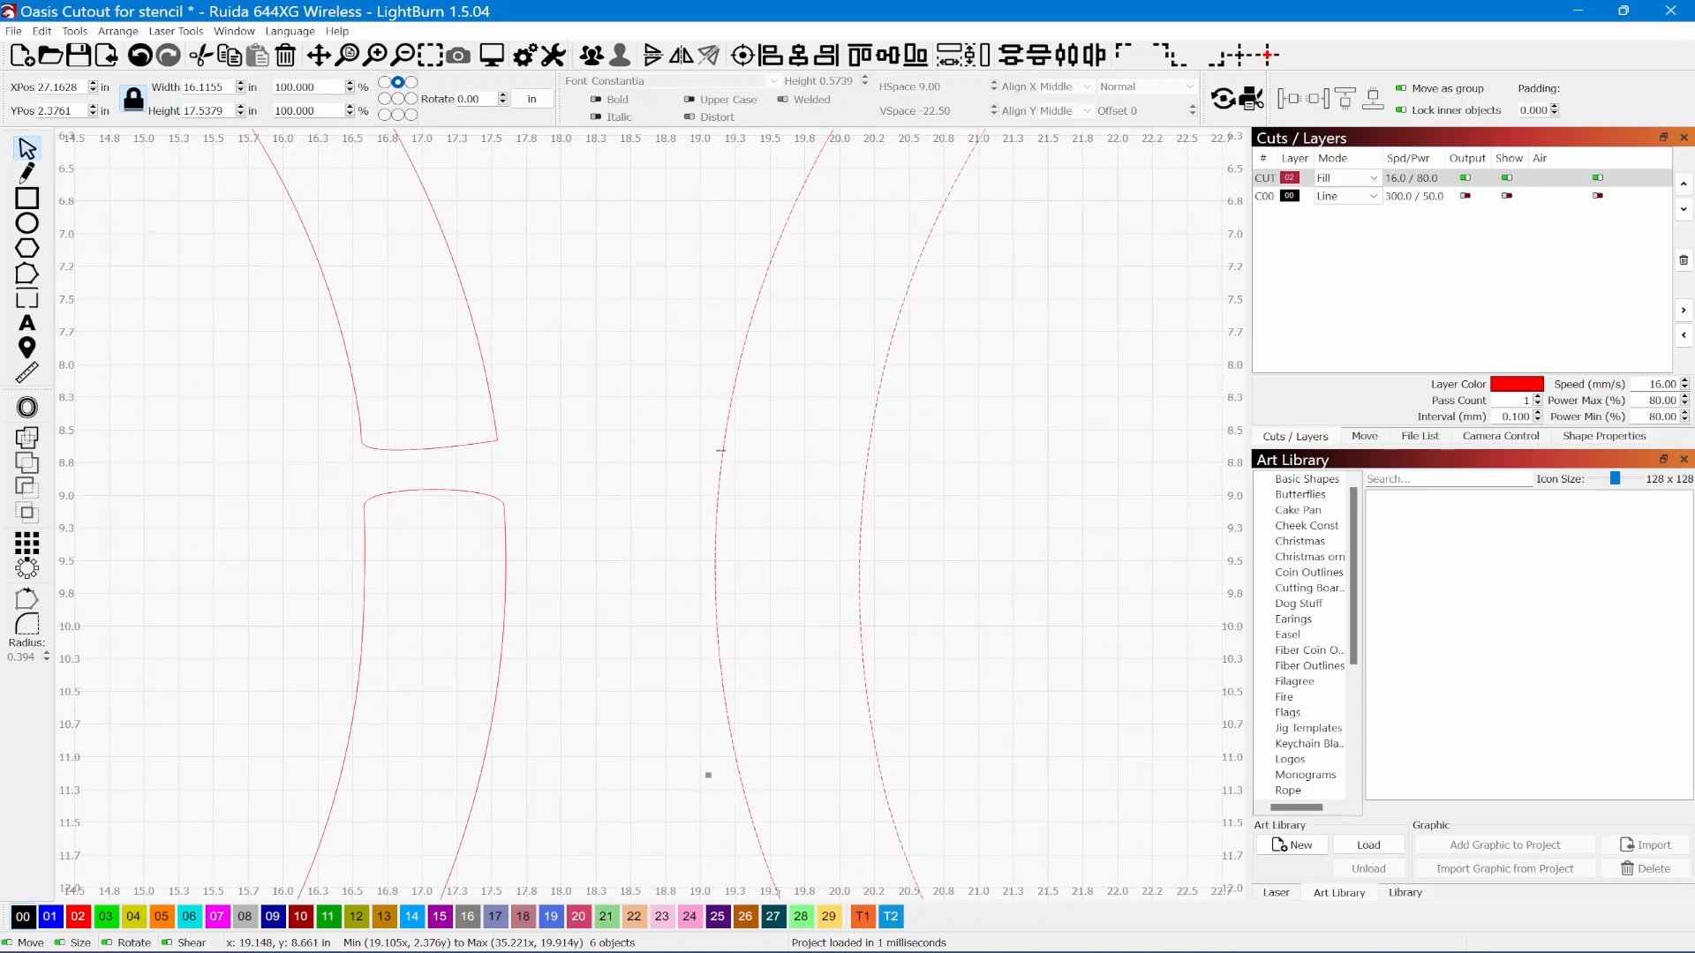
pyautogui.click(667, 421)
pyautogui.click(723, 447)
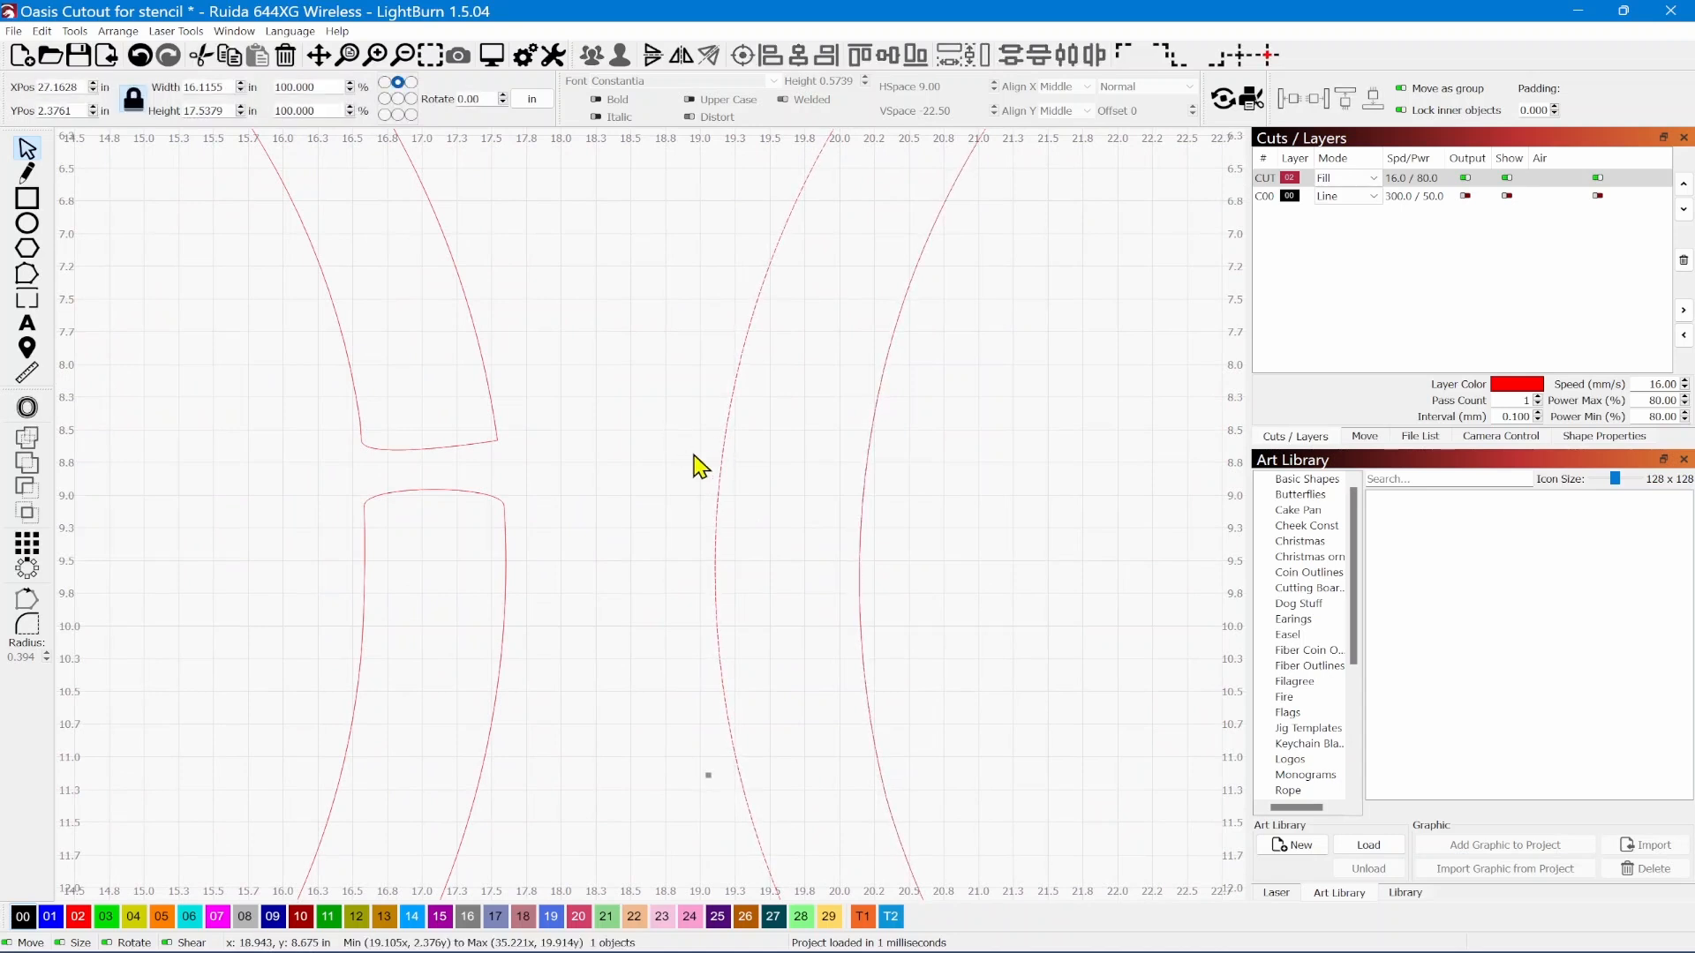
pyautogui.click(34, 279)
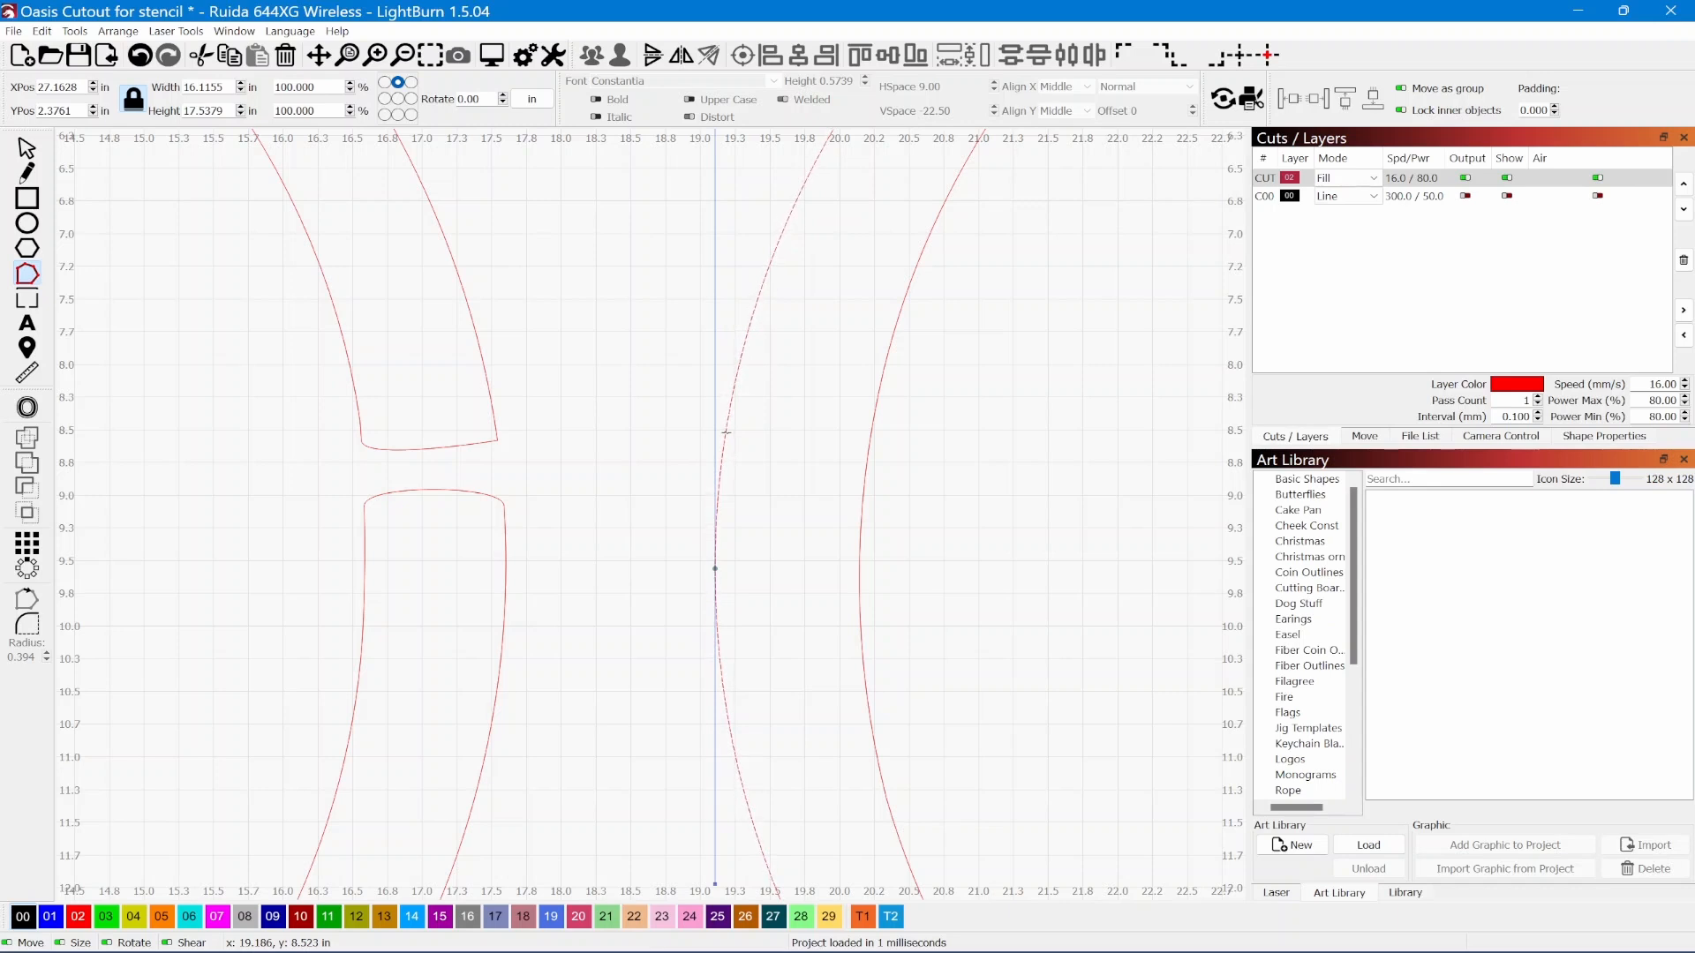
pyautogui.click(726, 432)
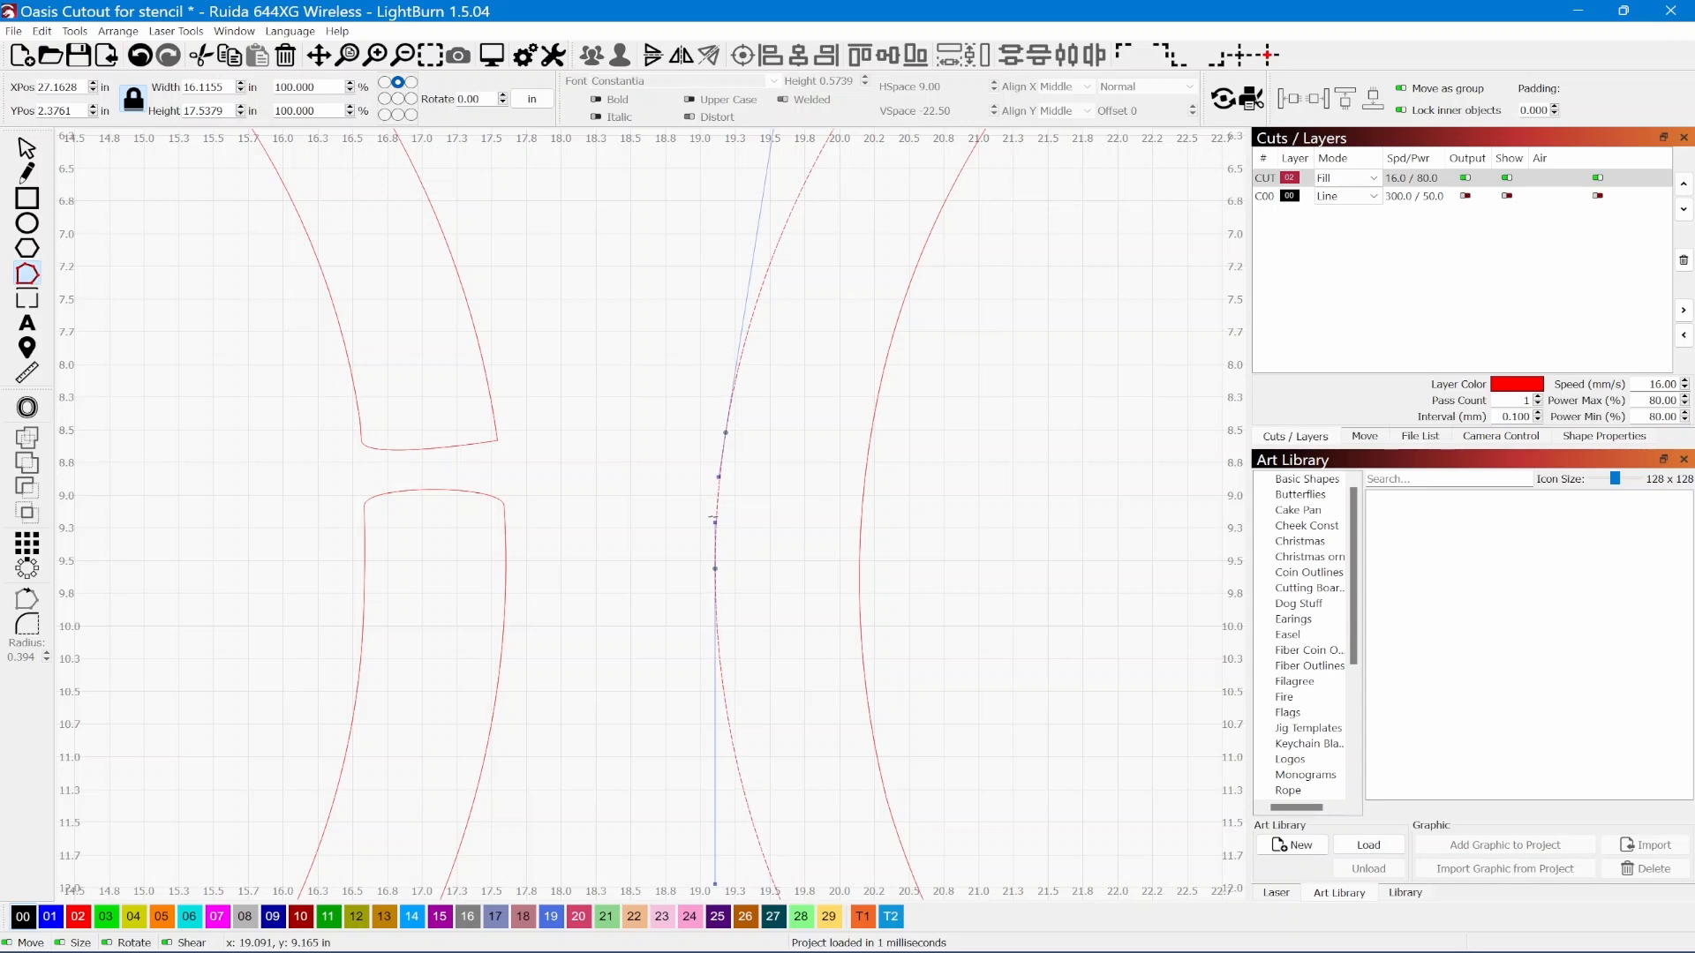
pyautogui.press('i')
pyautogui.press('d')
pyautogui.press('d')
pyautogui.click(27, 159)
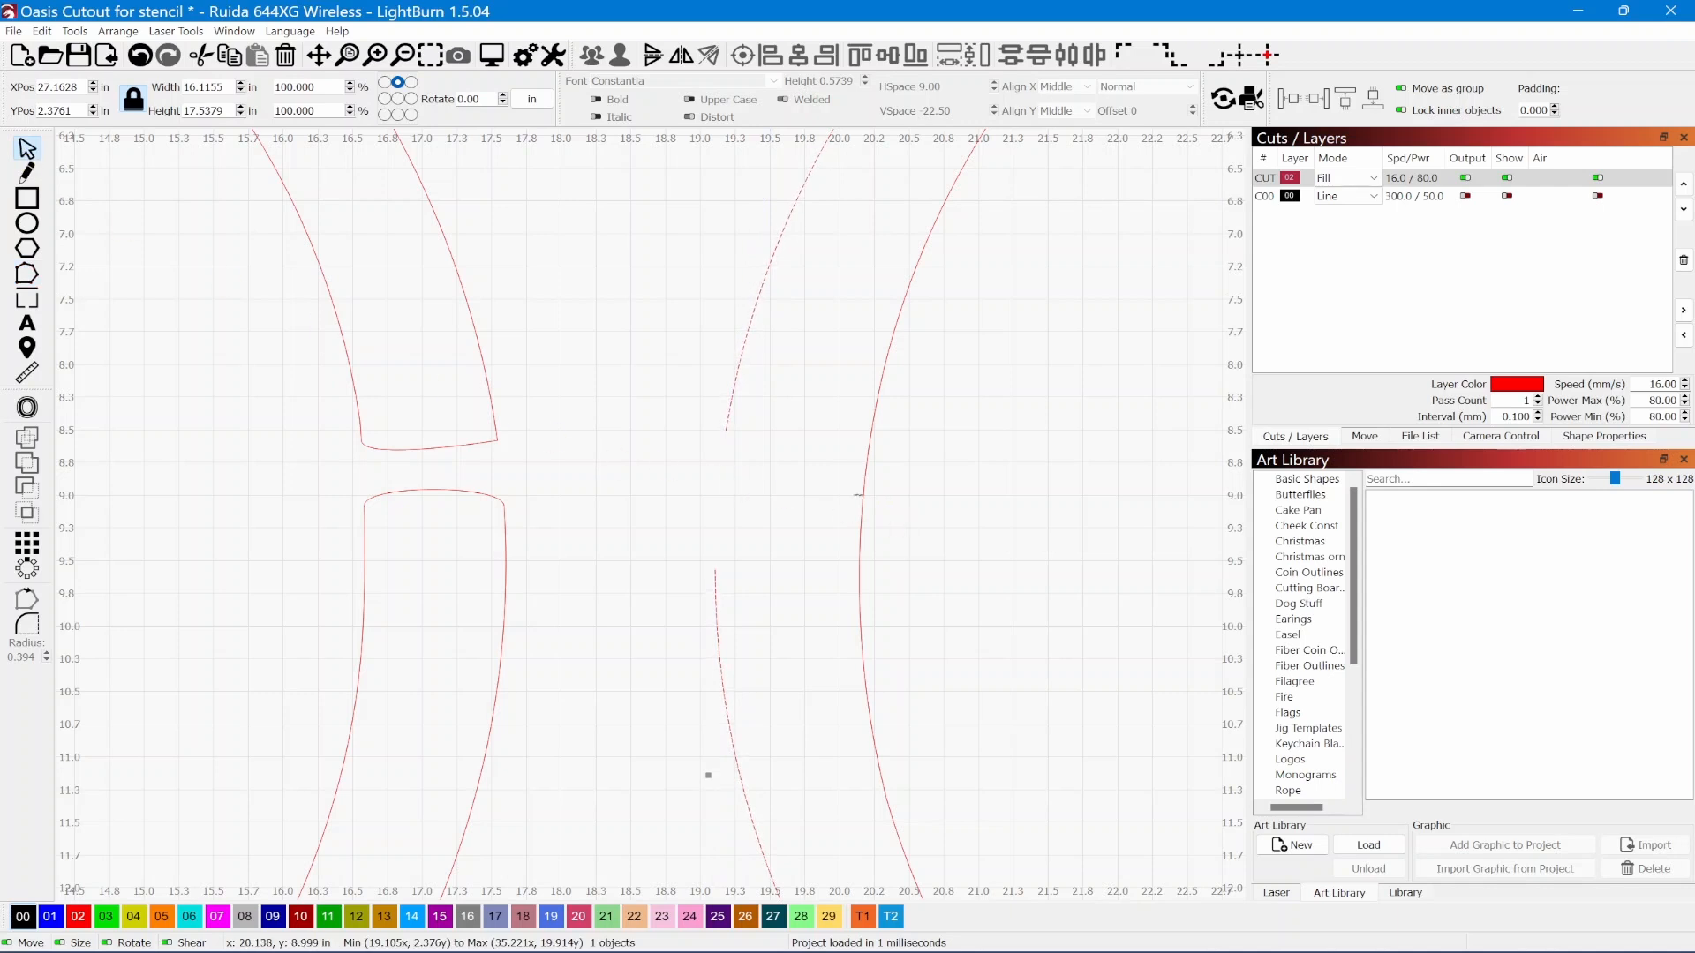
# Insert midpoint nodes on the ring's inner outline beside the outer gap and delete the segment opposite it, about 1 in long
pyautogui.click(862, 497)
pyautogui.click(27, 274)
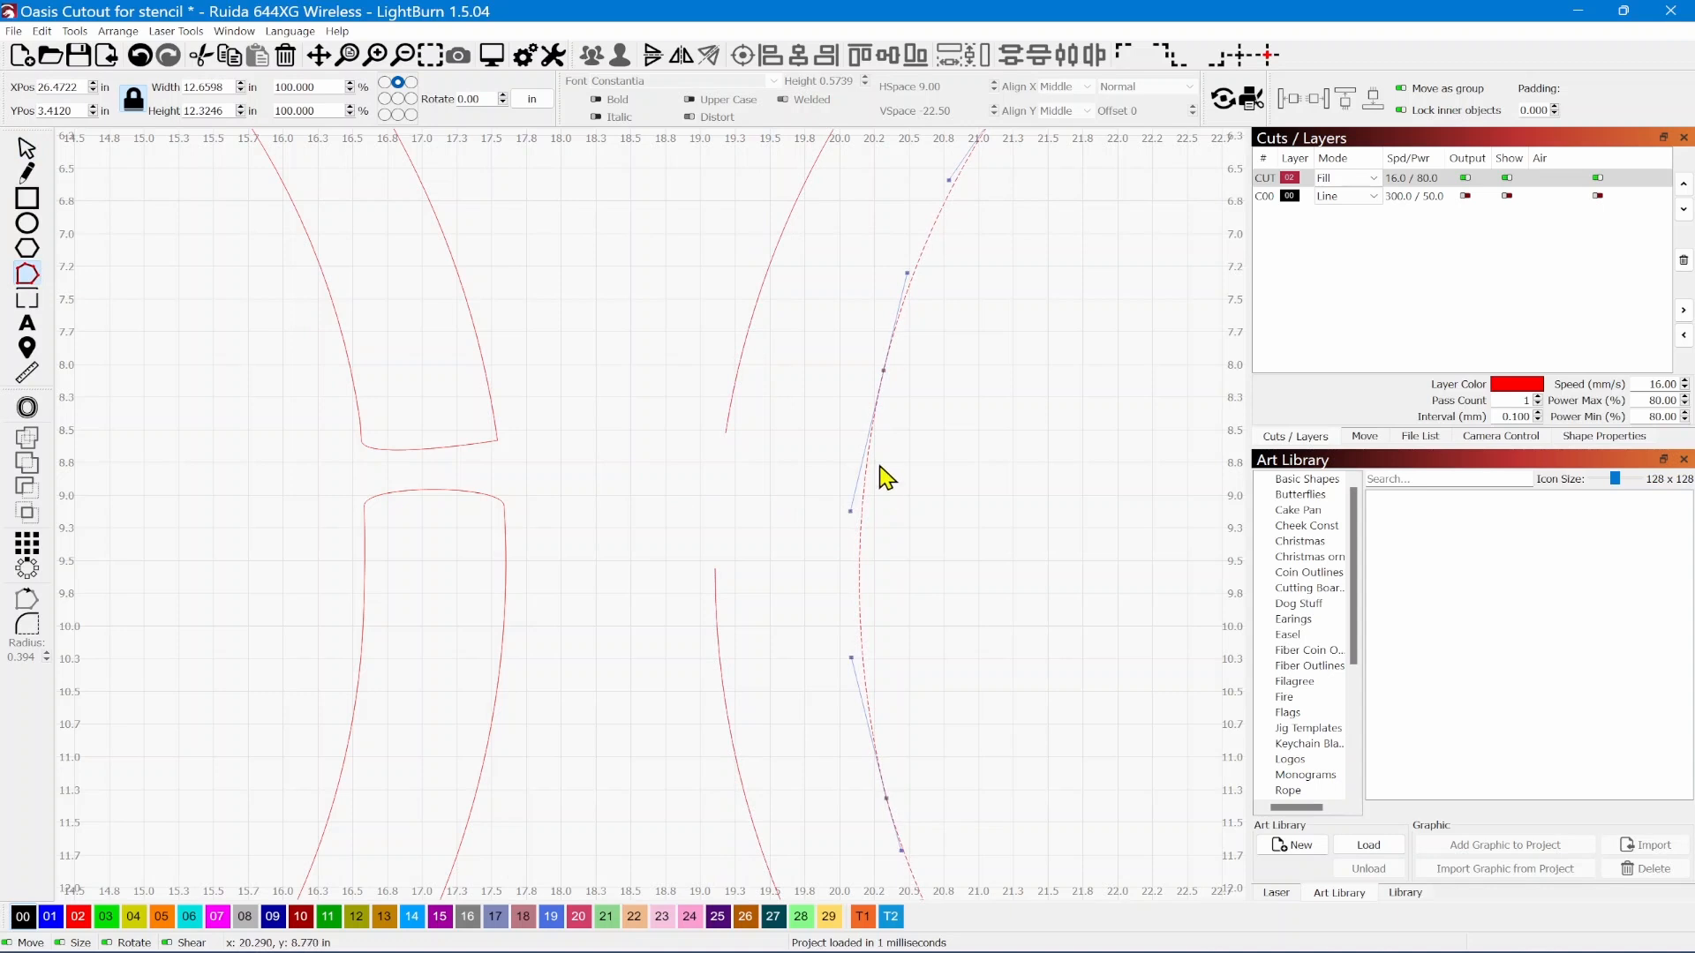
pyautogui.press('i')
pyautogui.press('i')
pyautogui.scroll(3, 857, 562)
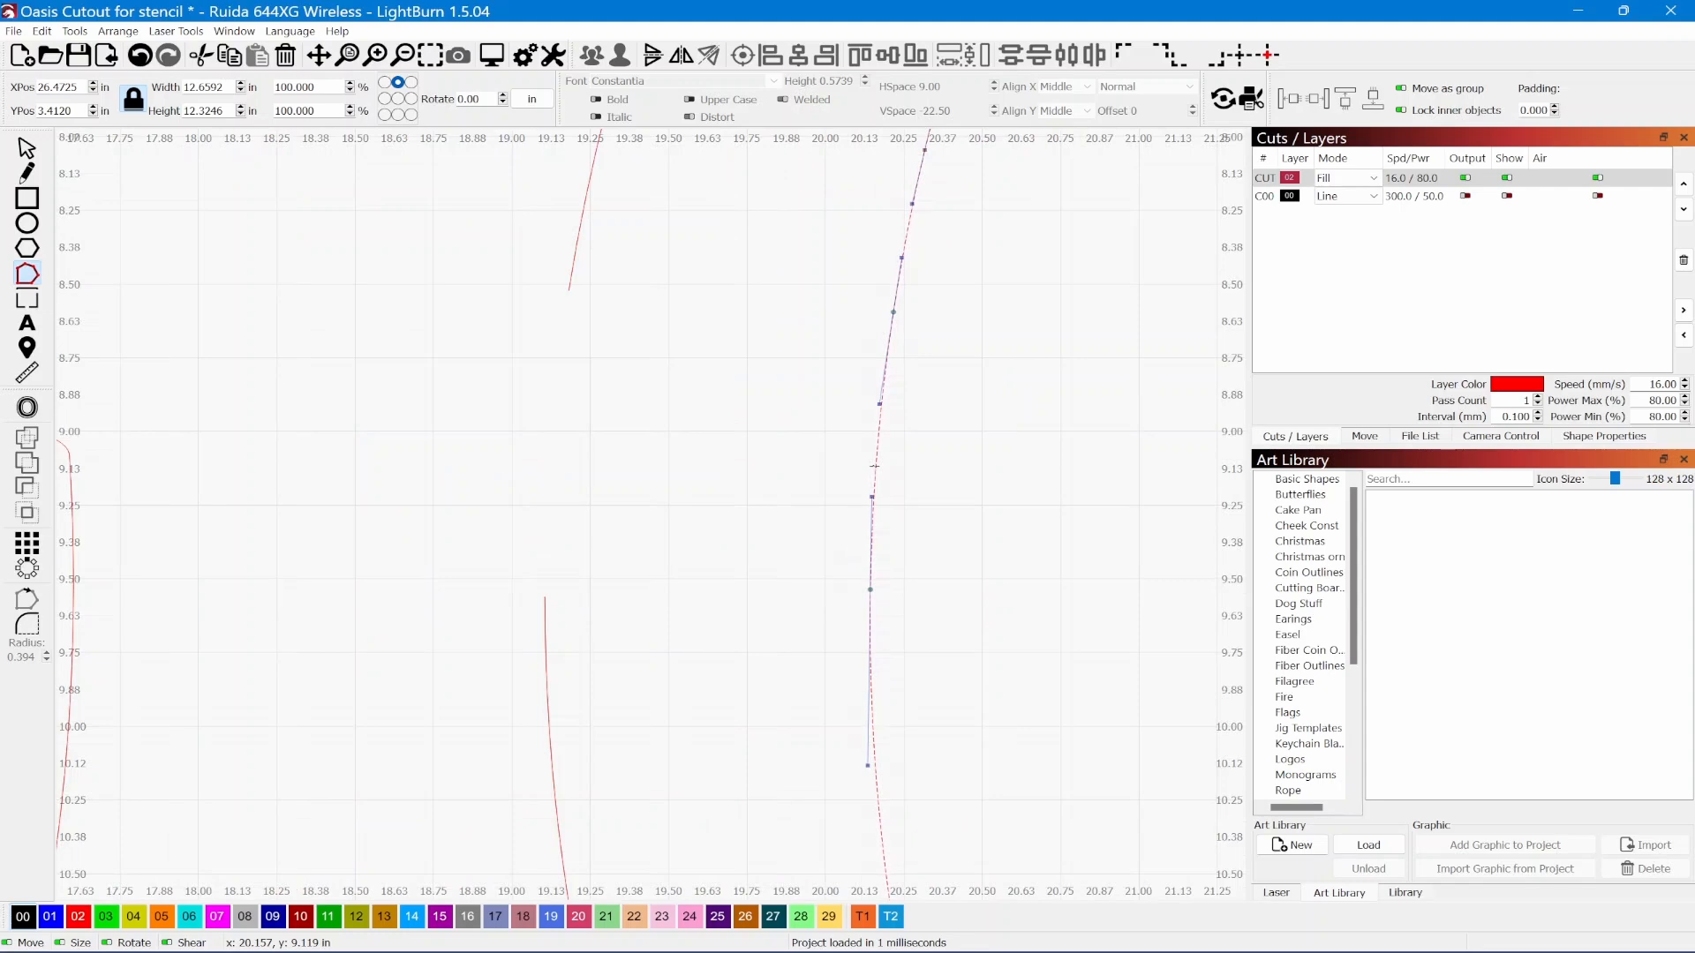
pyautogui.press('d')
pyautogui.scroll(-3, 854, 463)
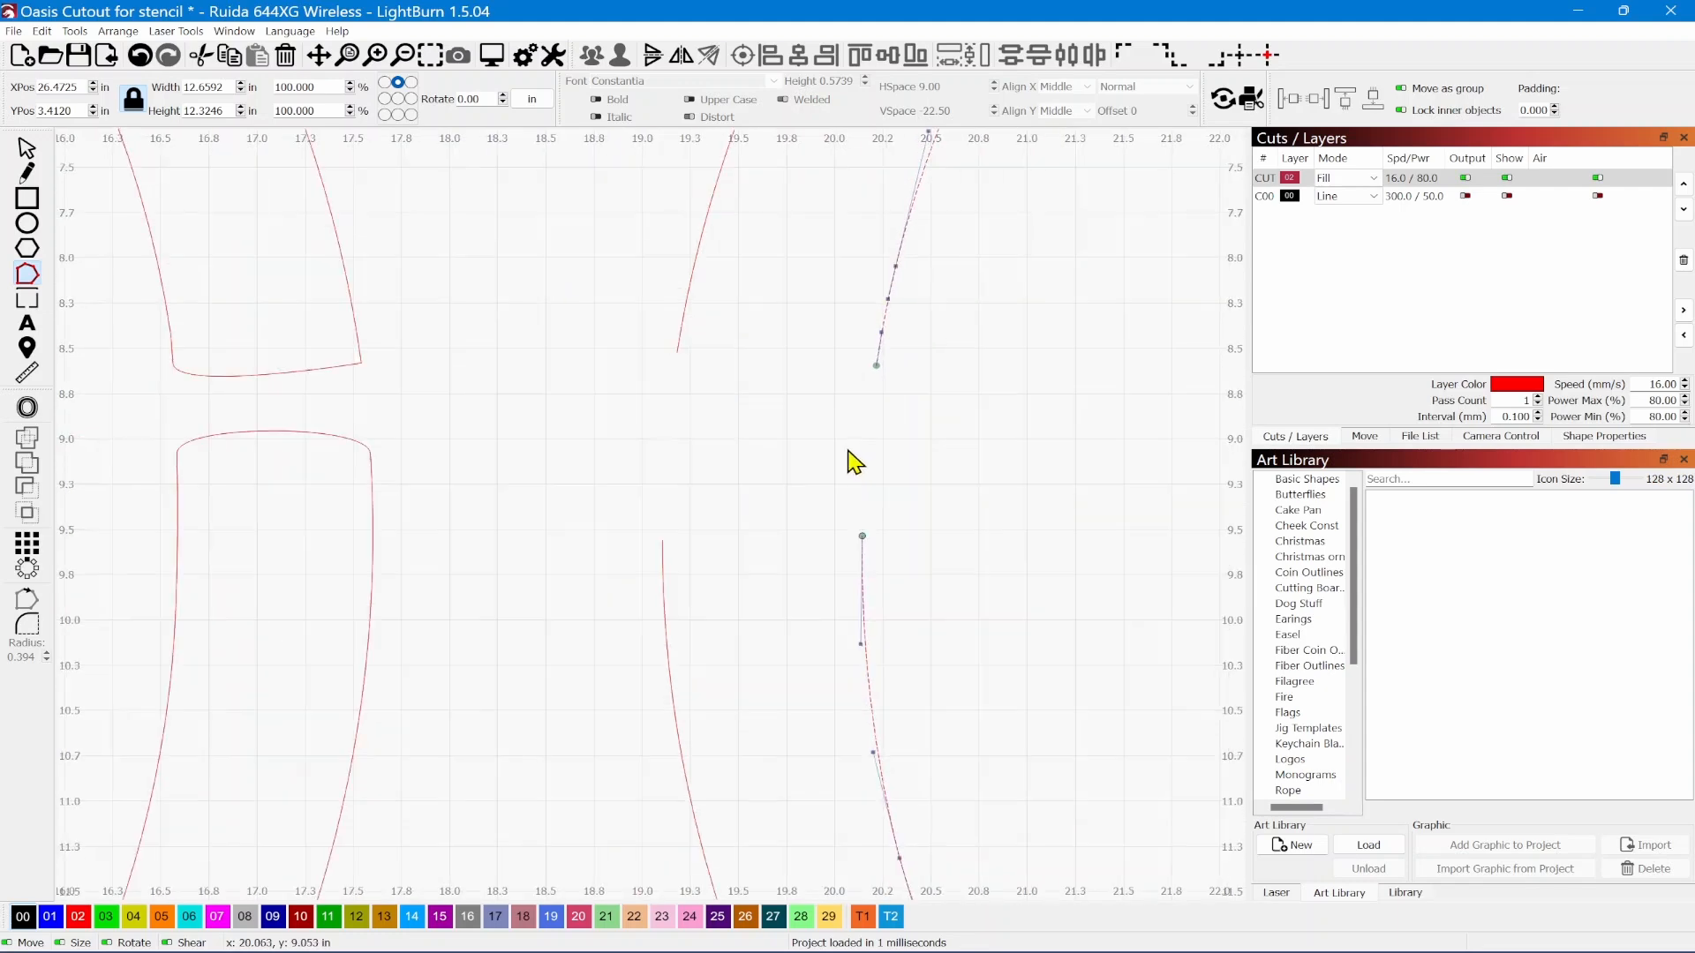
# Draw lines joining the outer and inner outline ends across the ring above and below the gap, each about 1.04 in long
pyautogui.click(30, 174)
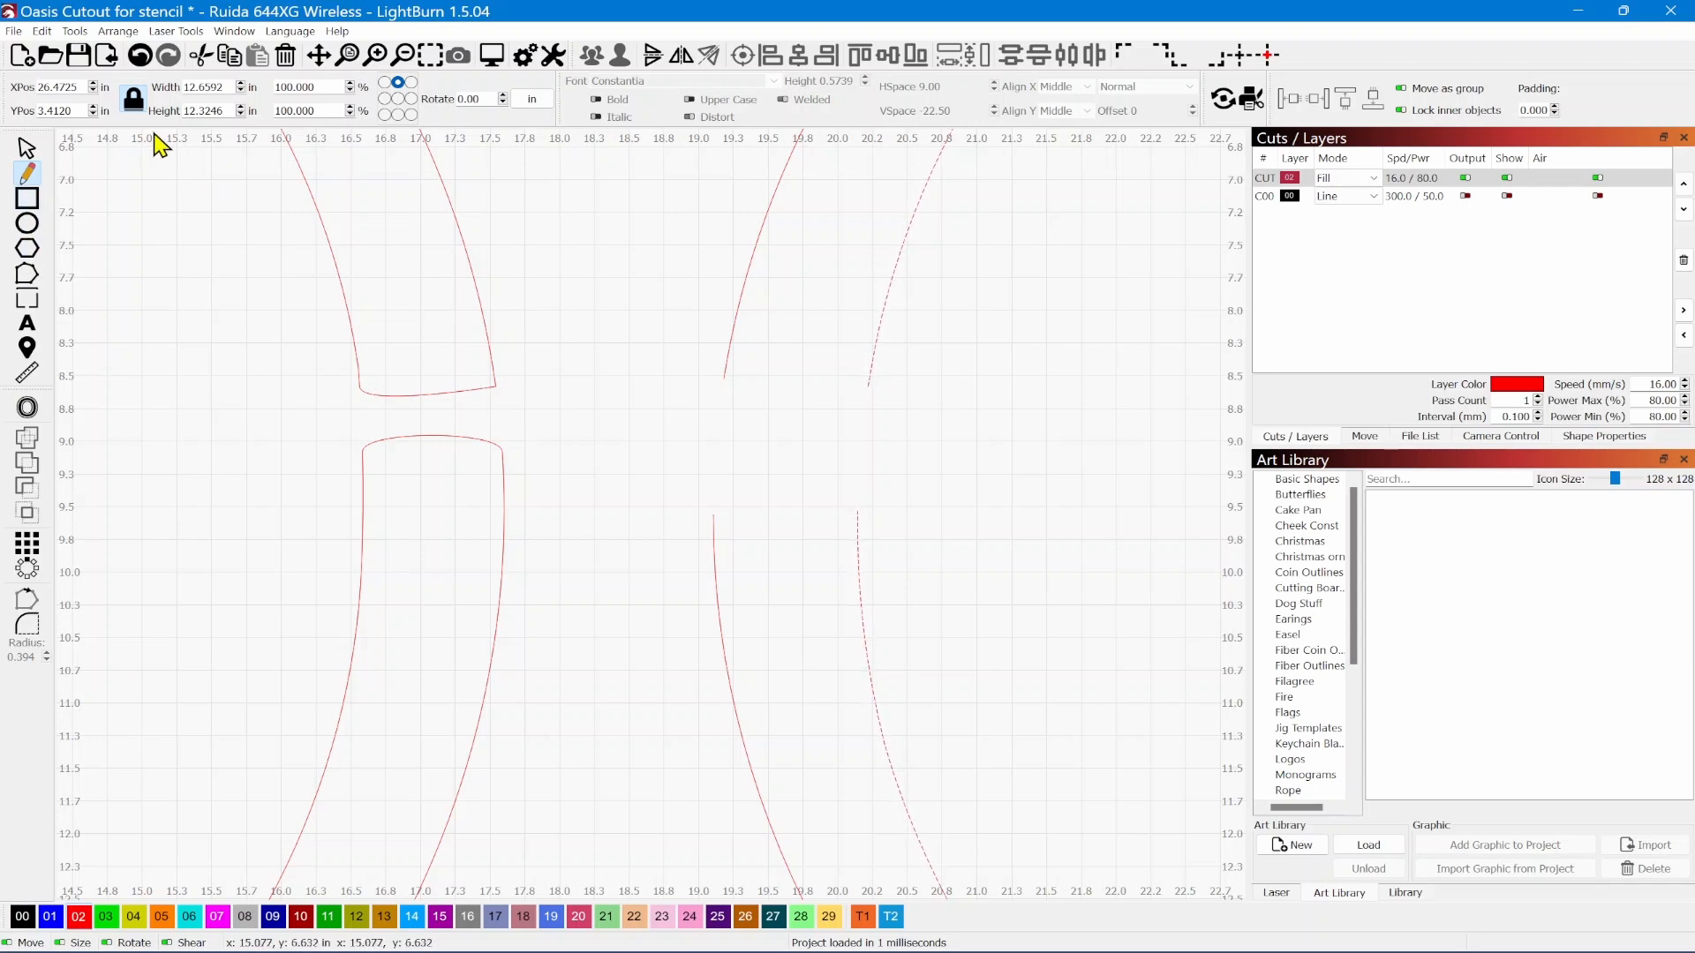
pyautogui.click(723, 378)
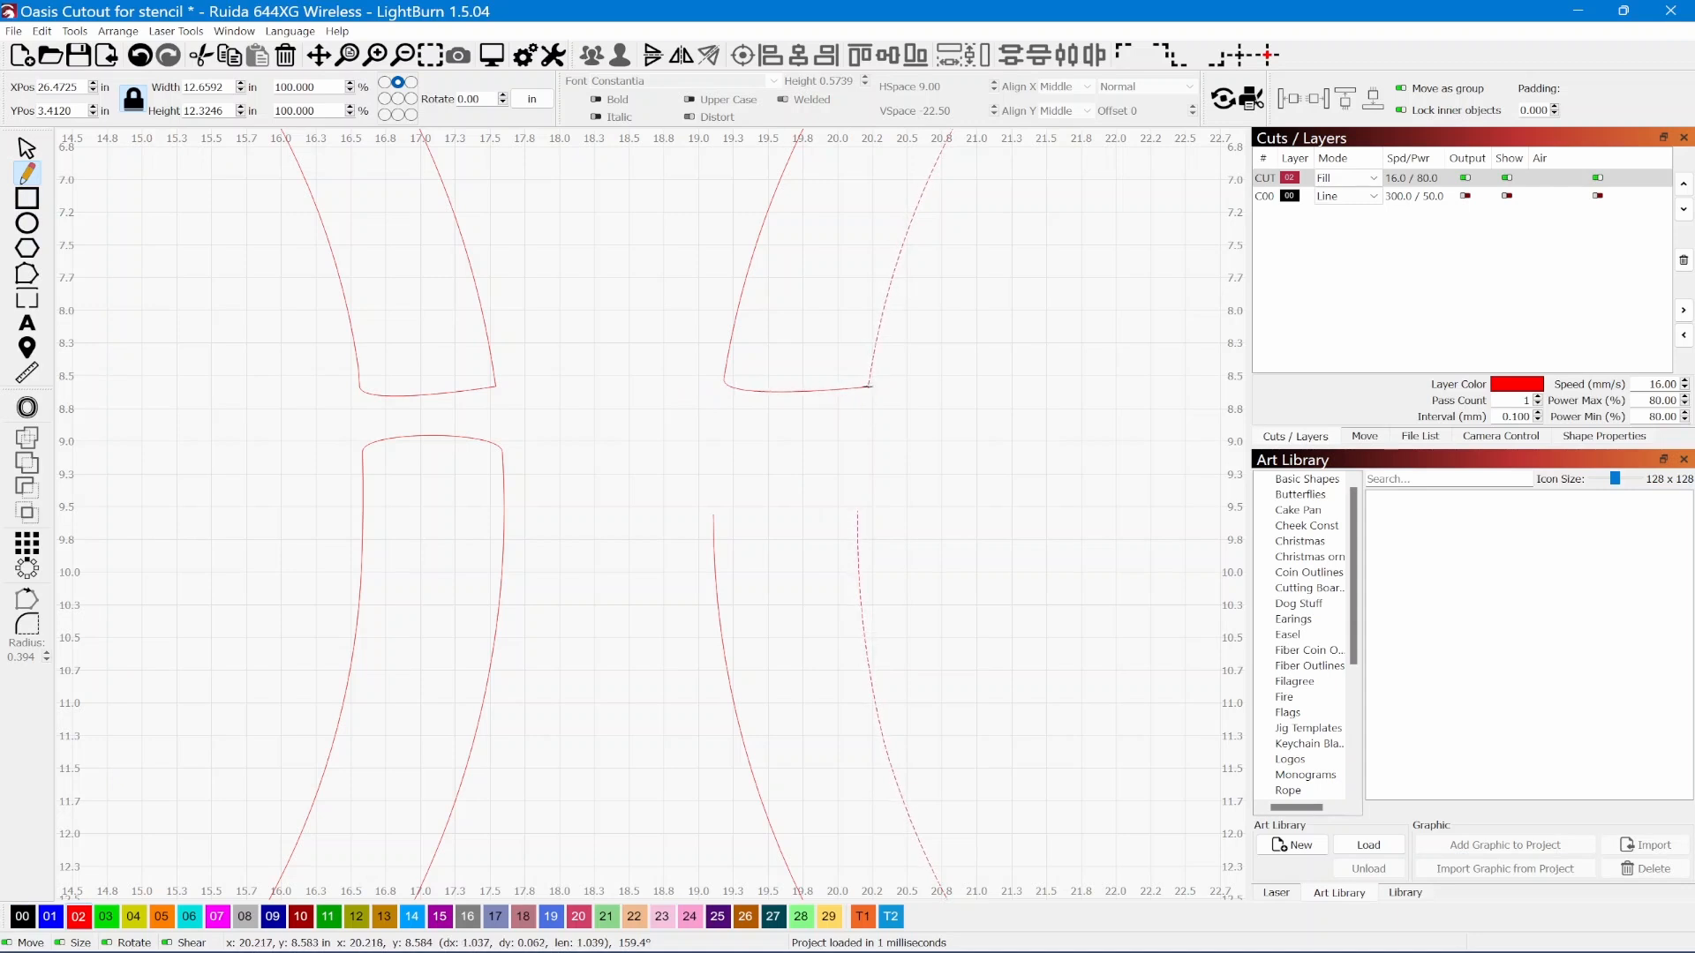
pyautogui.click(868, 386)
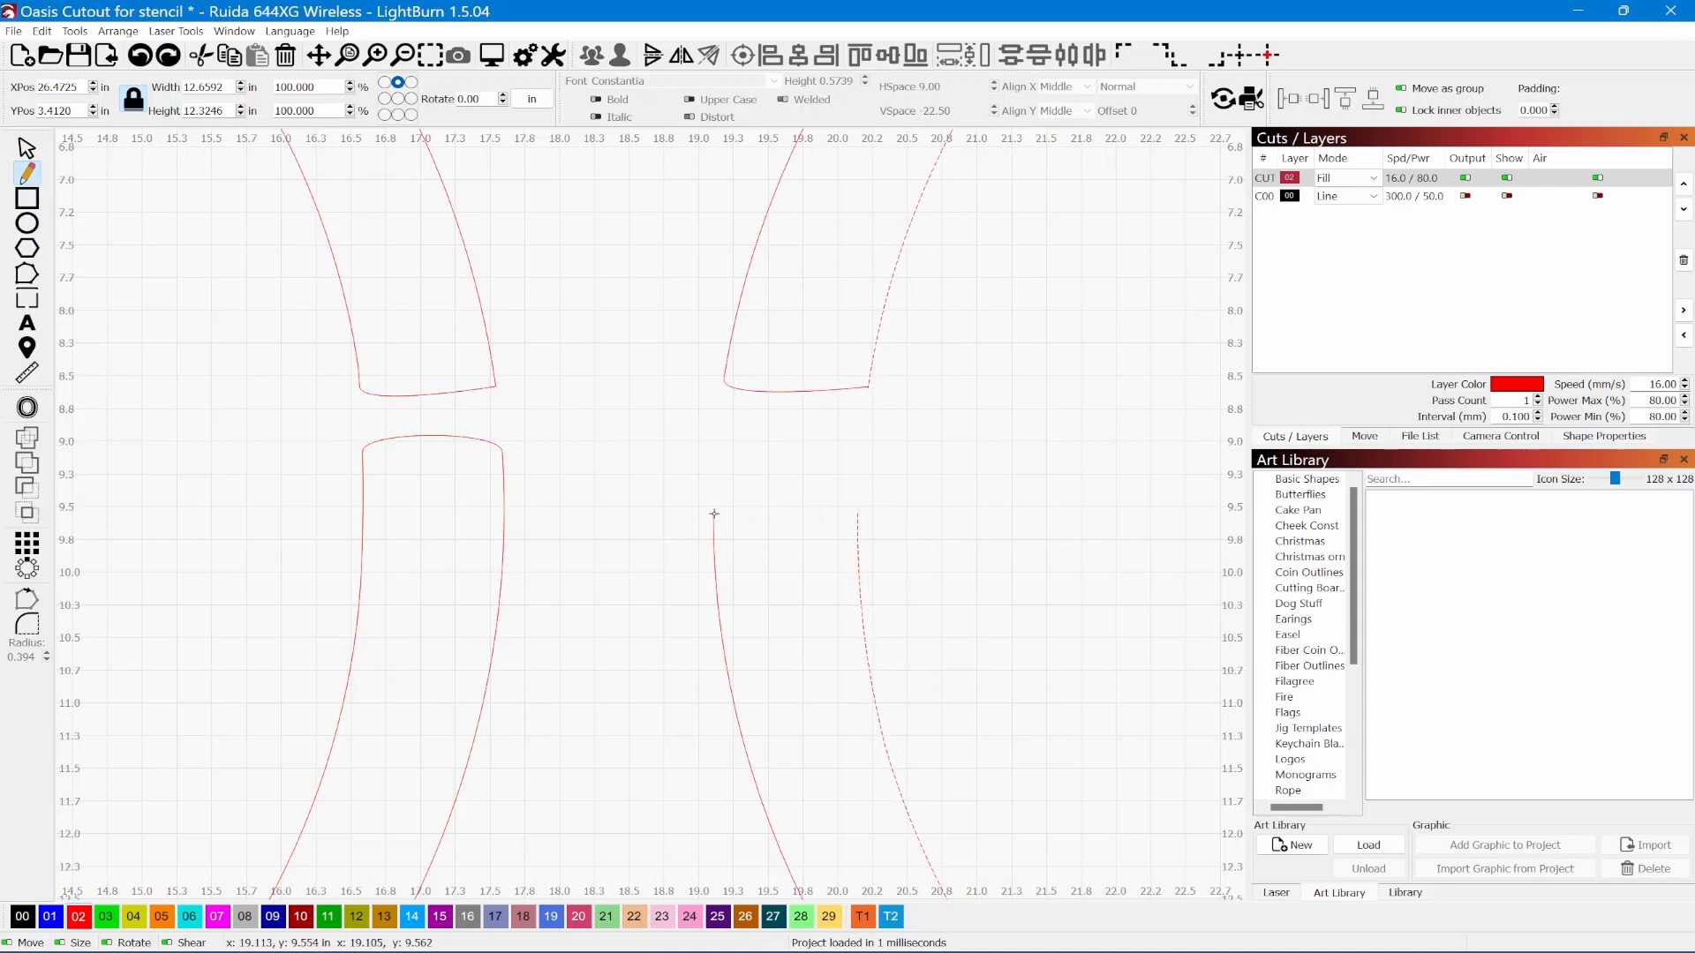
pyautogui.click(714, 513)
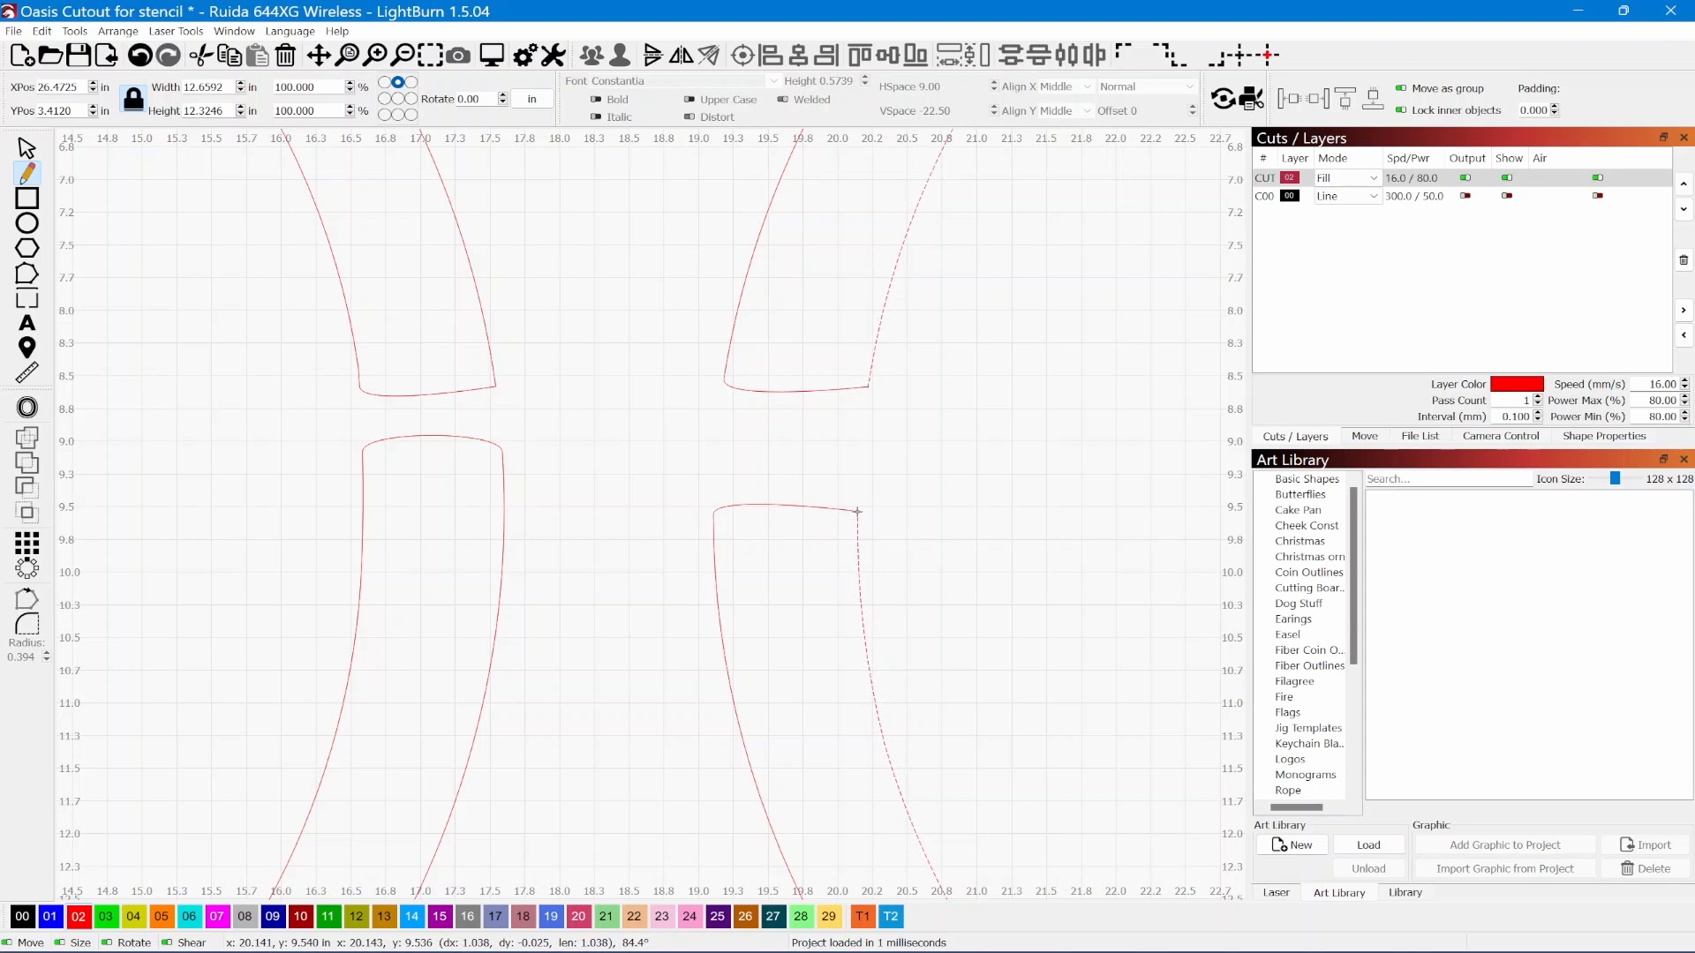
pyautogui.click(857, 511)
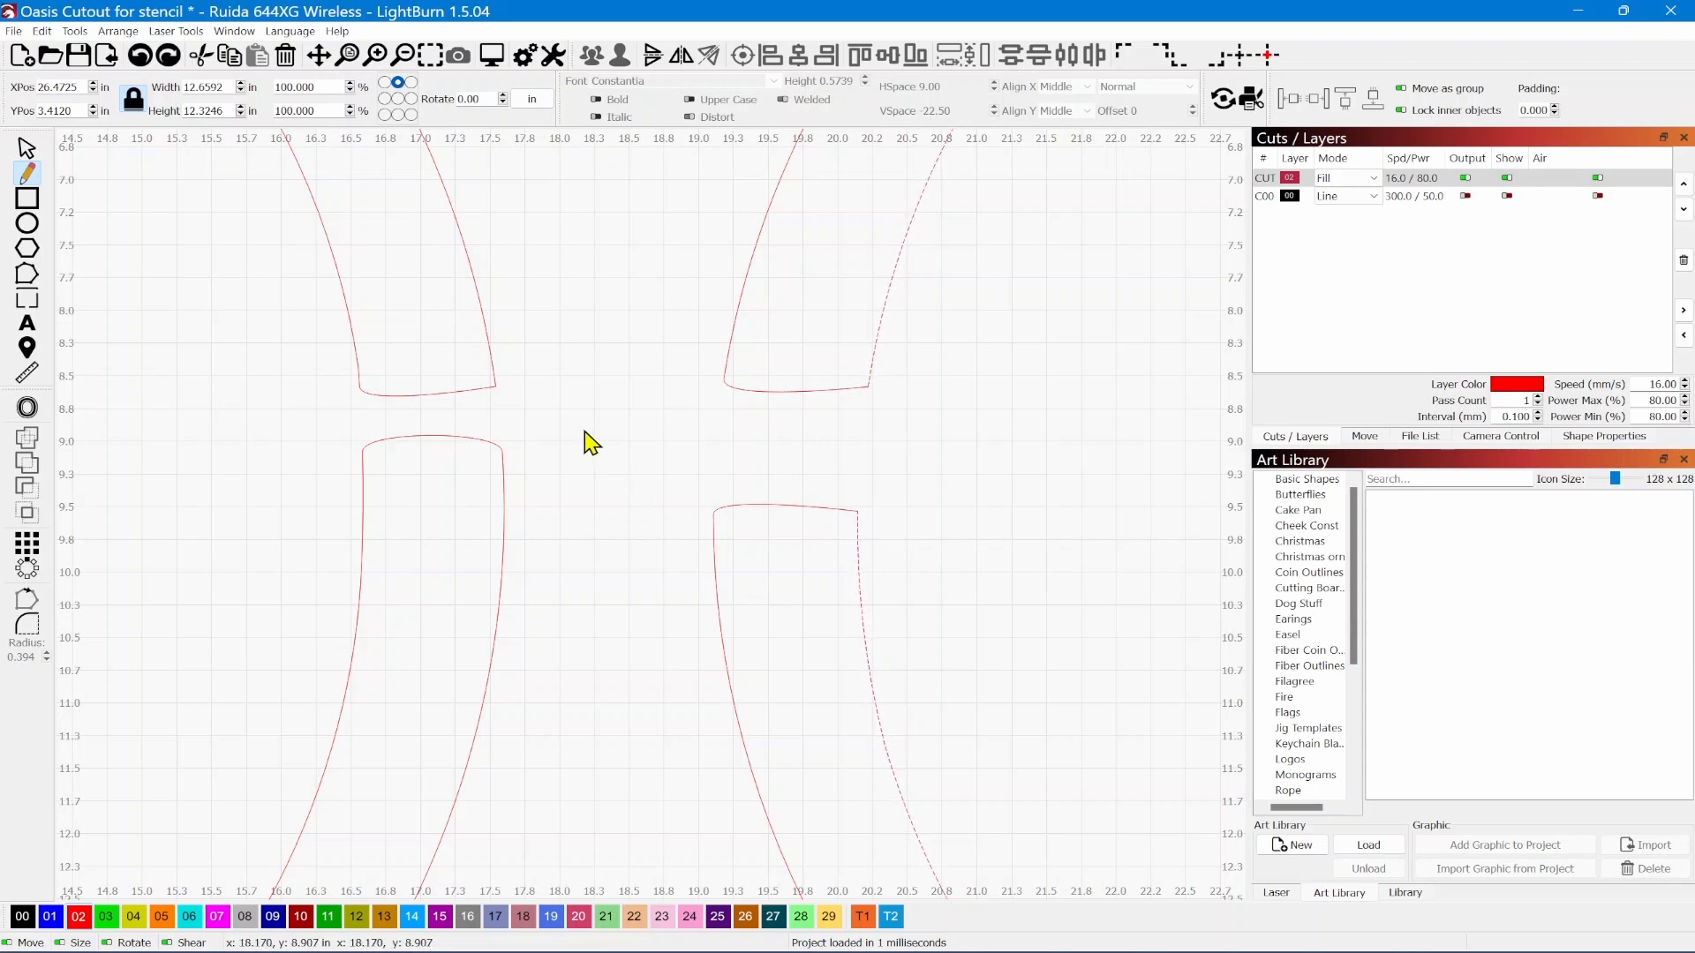
# Move the right end node of the inner outline's joining line above the gap onto the outer outline's open end
pyautogui.click(27, 150)
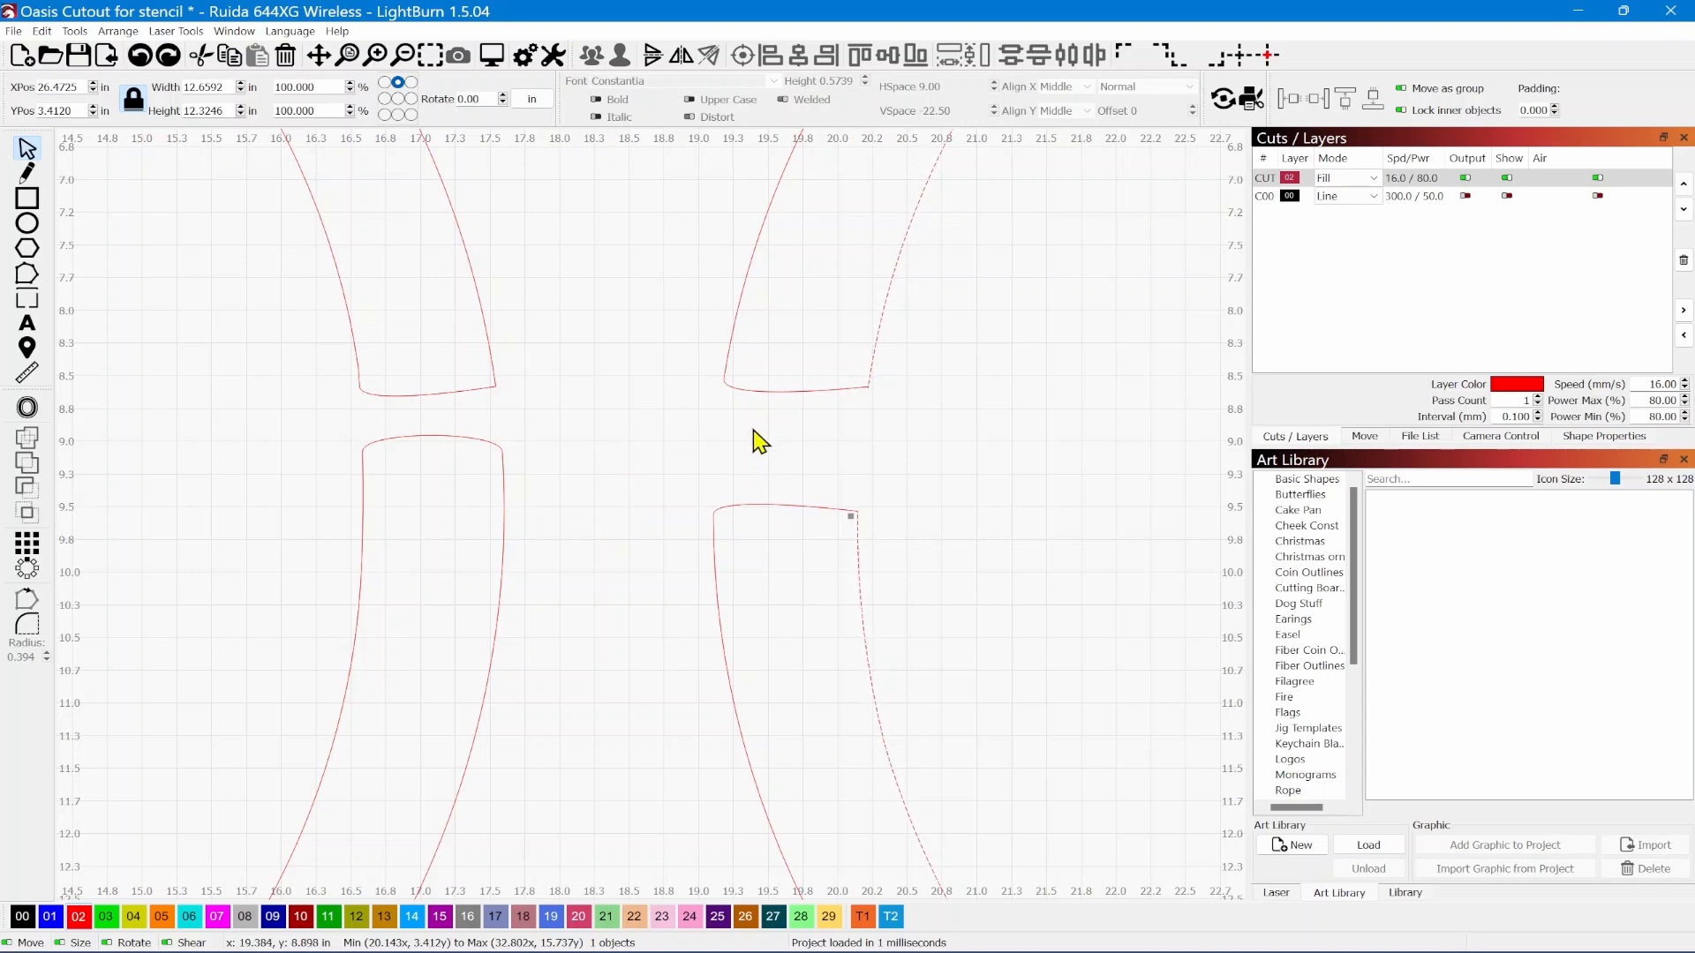
pyautogui.click(725, 353)
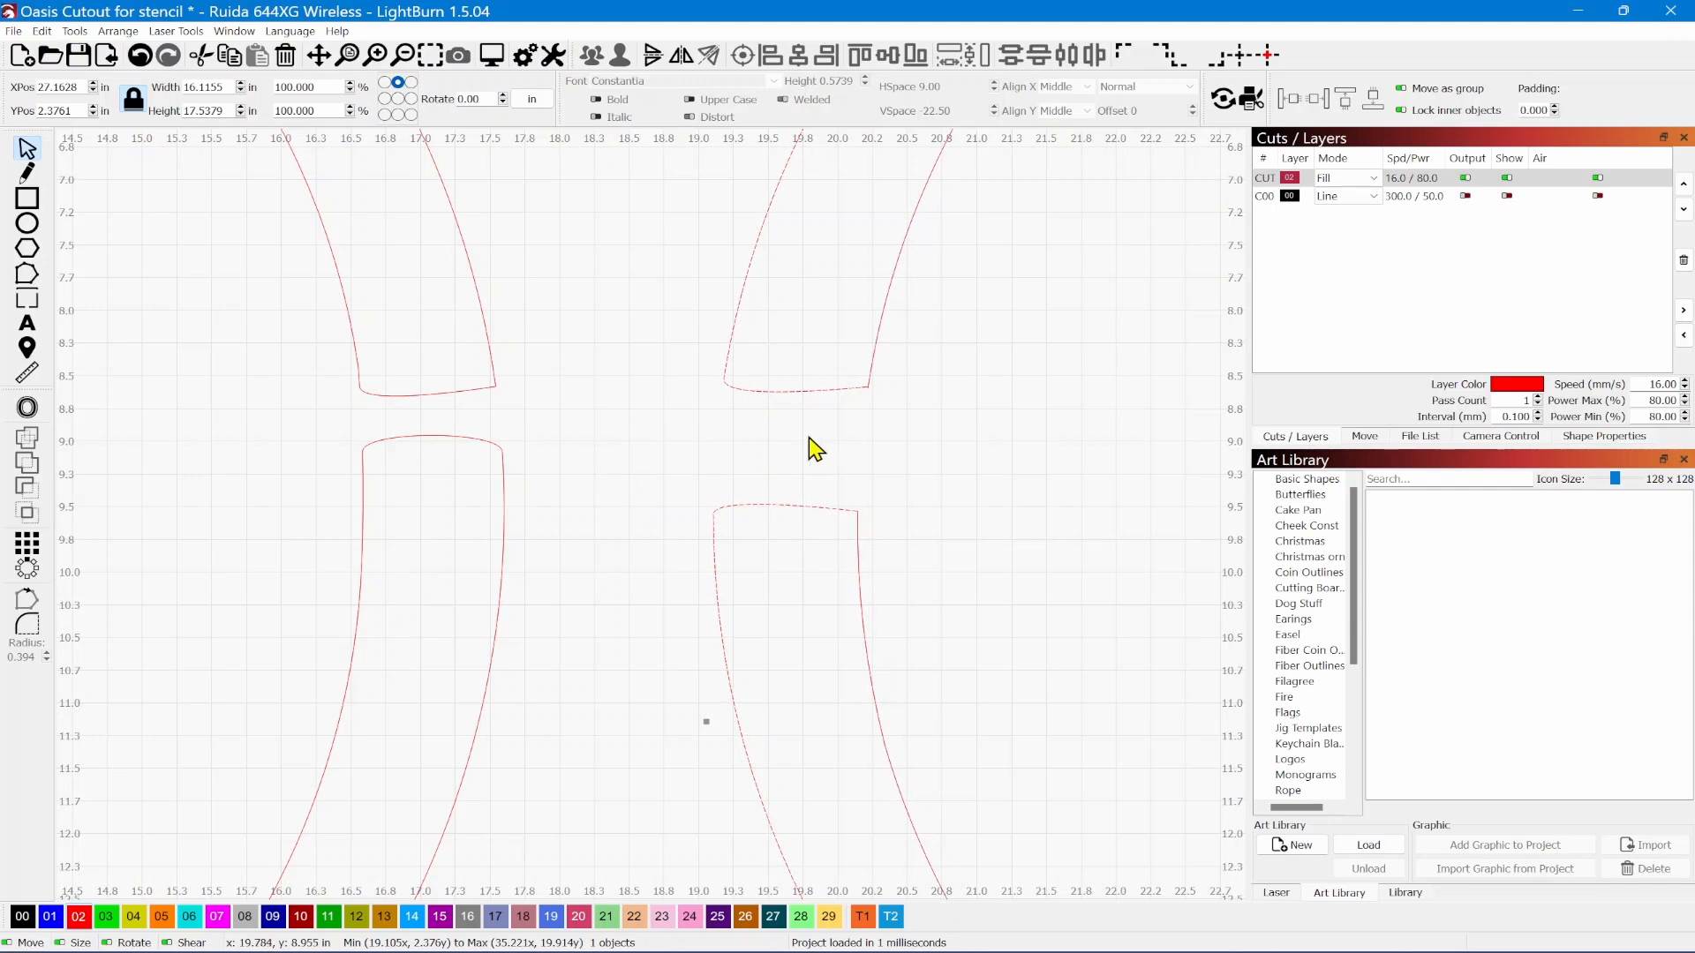
pyautogui.scroll(3, 817, 447)
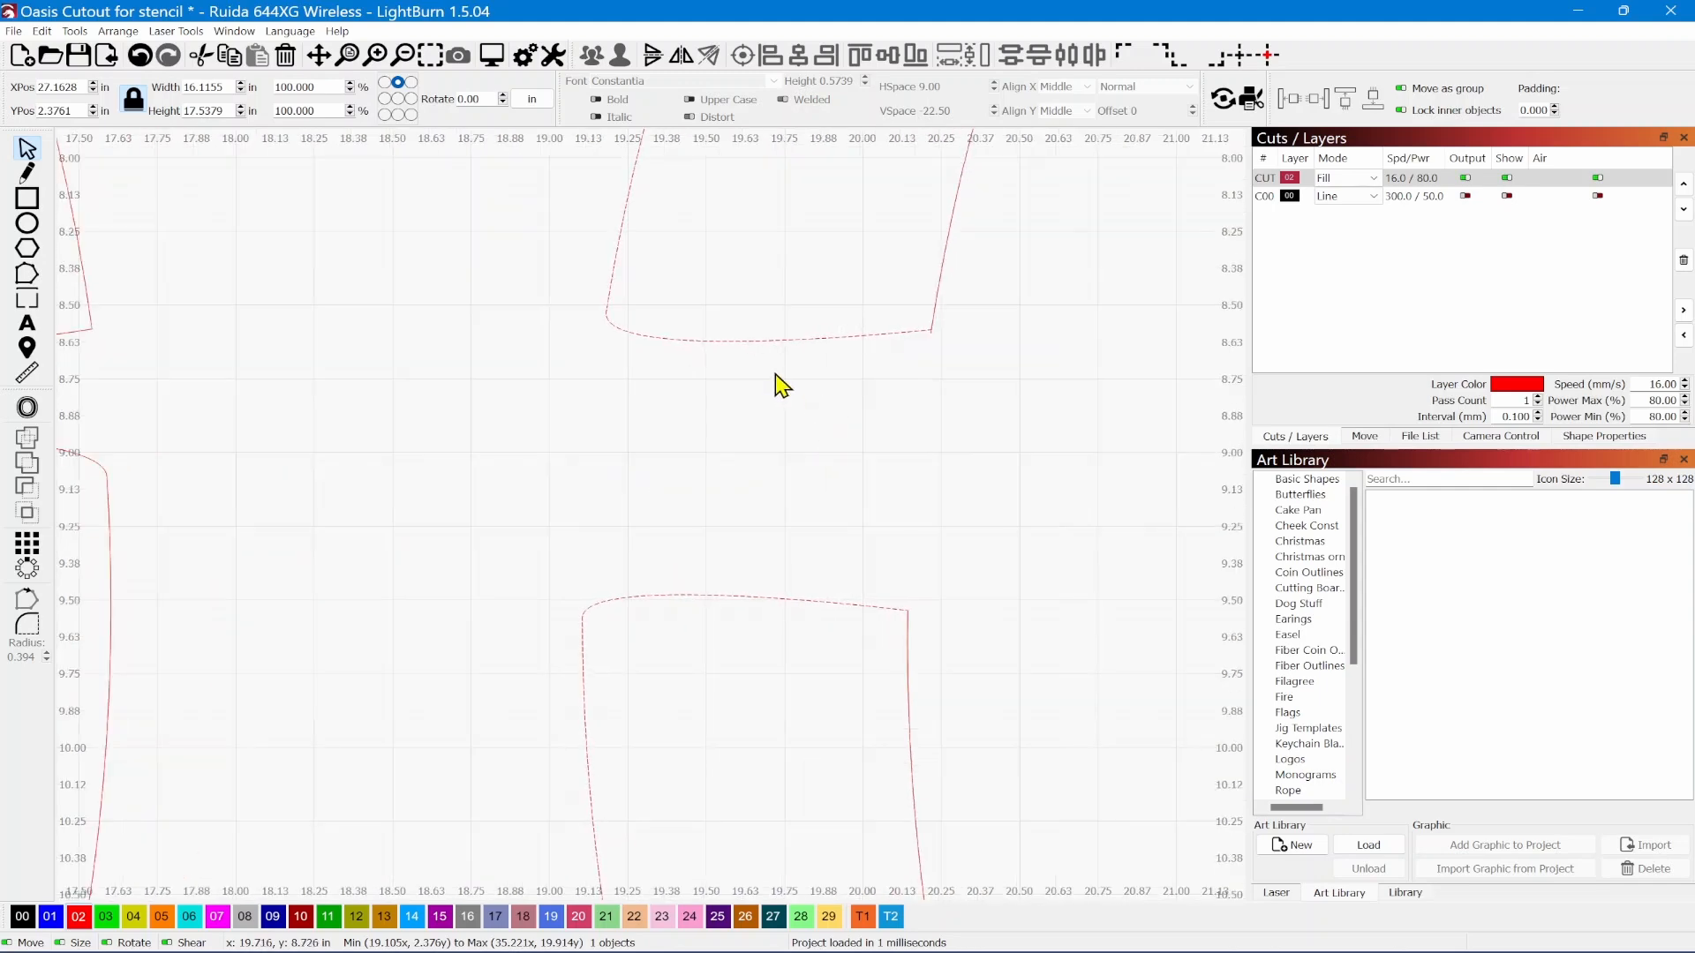
pyautogui.scroll(3, 922, 330)
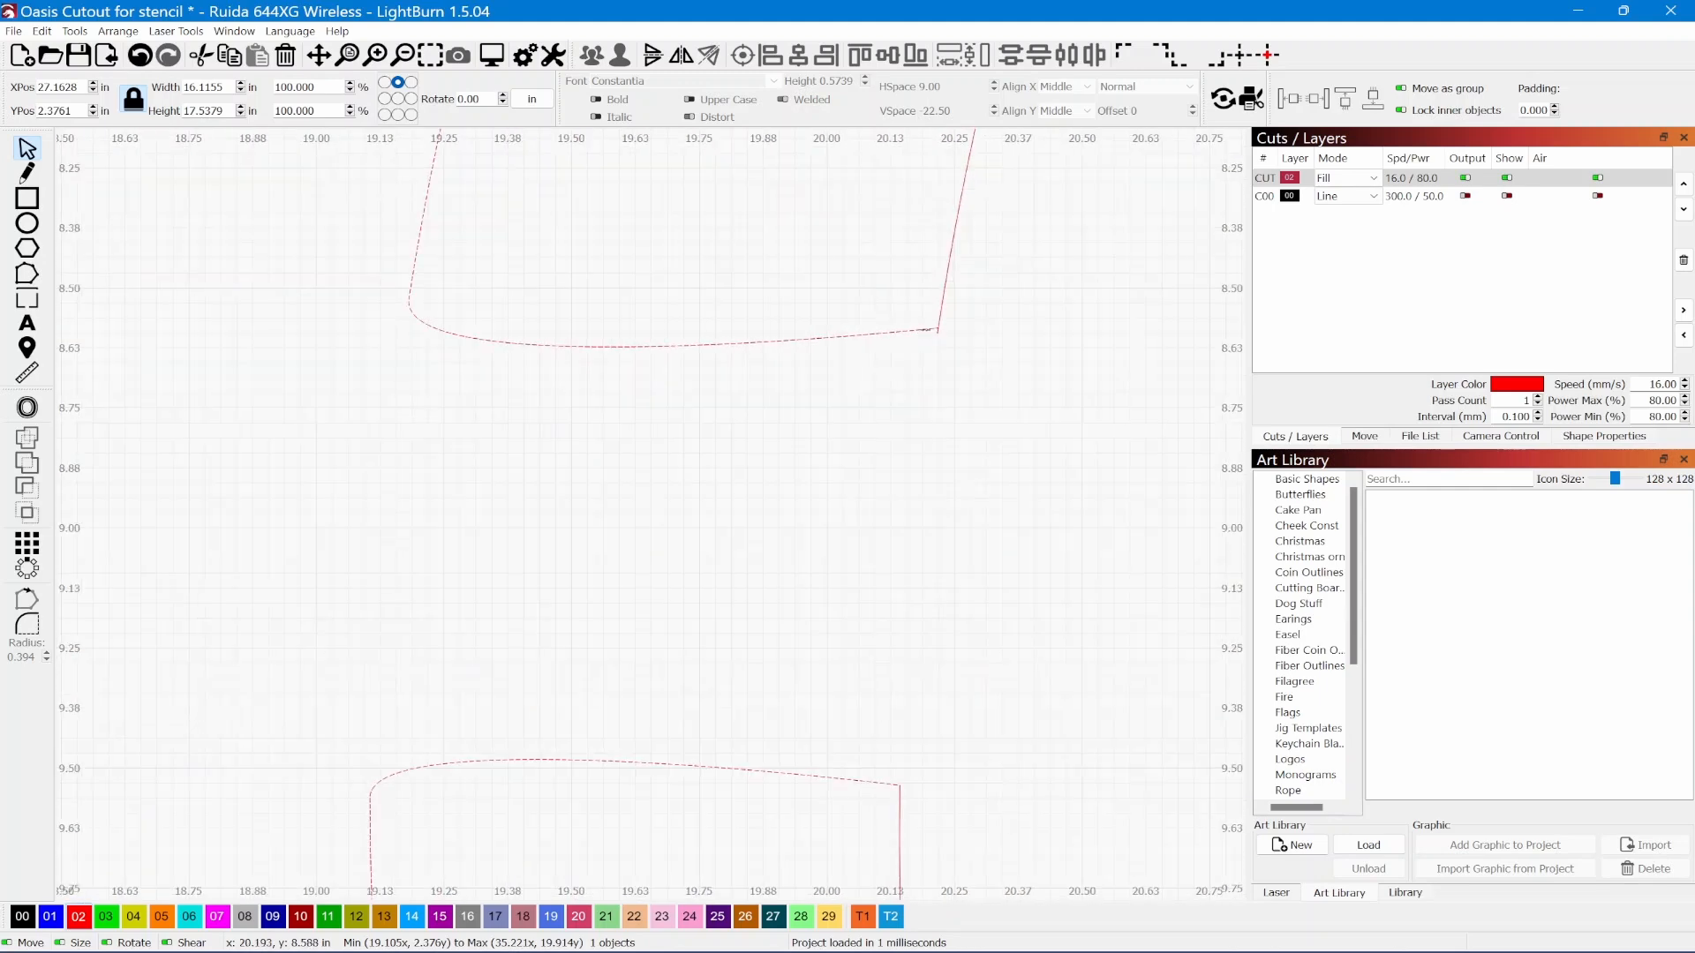
pyautogui.click(27, 273)
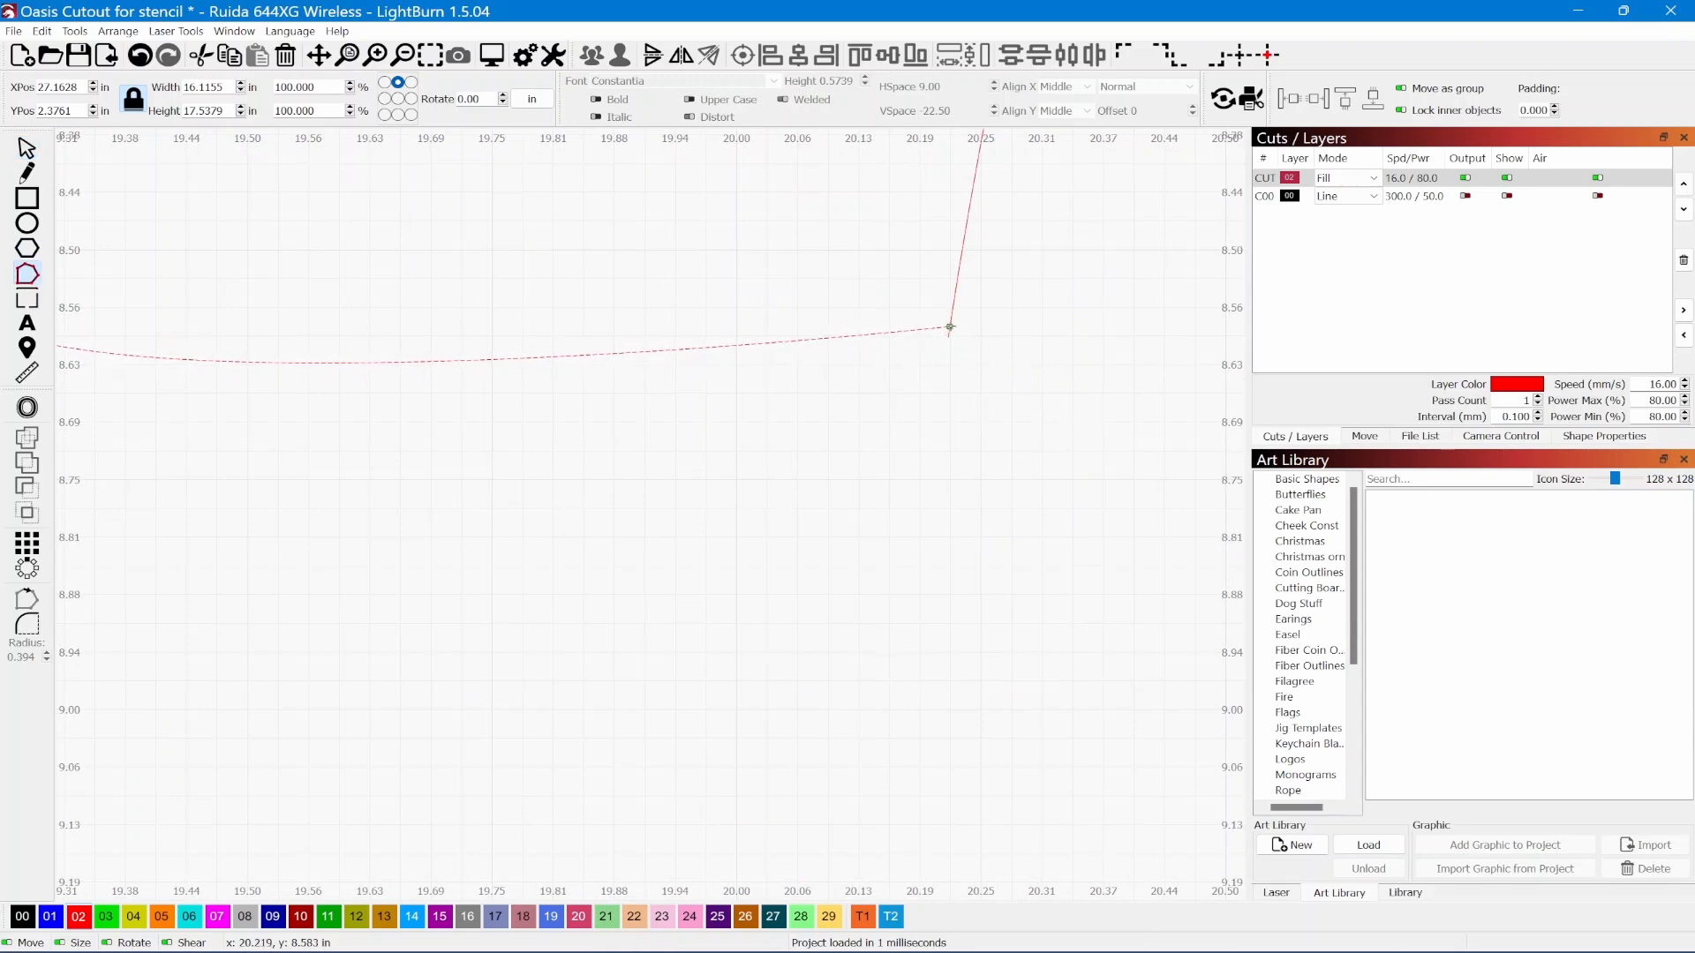
pyautogui.moveTo(949, 327); pyautogui.dragTo(948, 337)
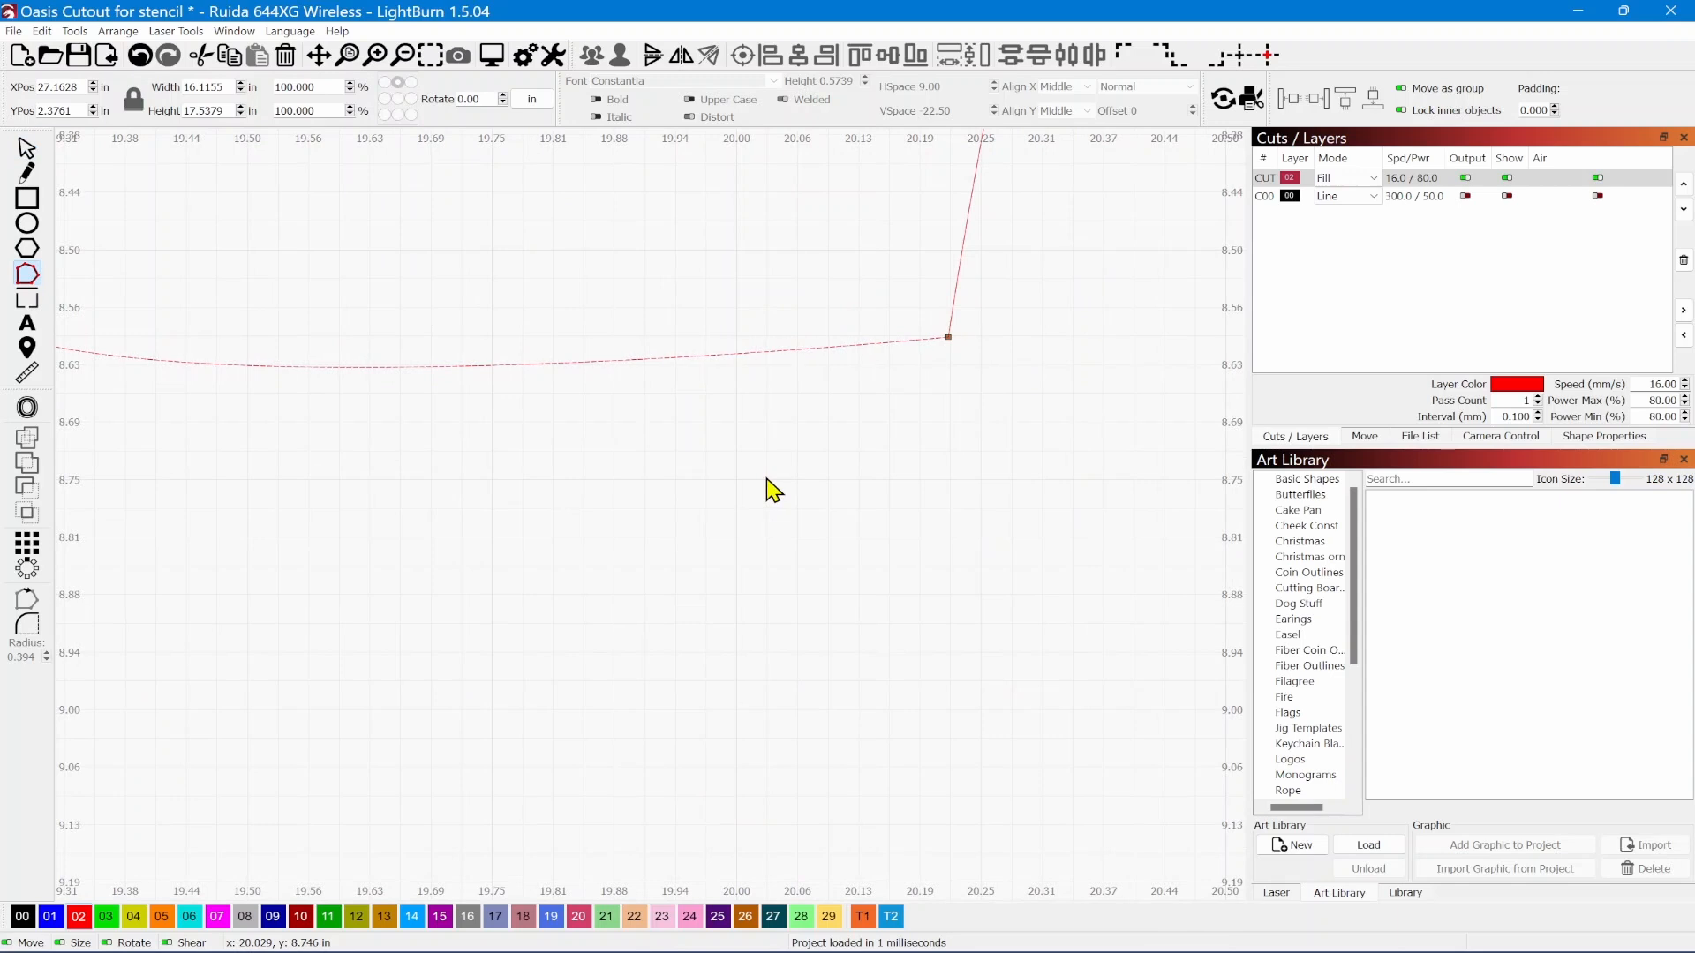
# Auto-join the inner outline, its joining lines and the outer outline into one closed shape around the right-hand gap
pyautogui.scroll(-4, 723, 496)
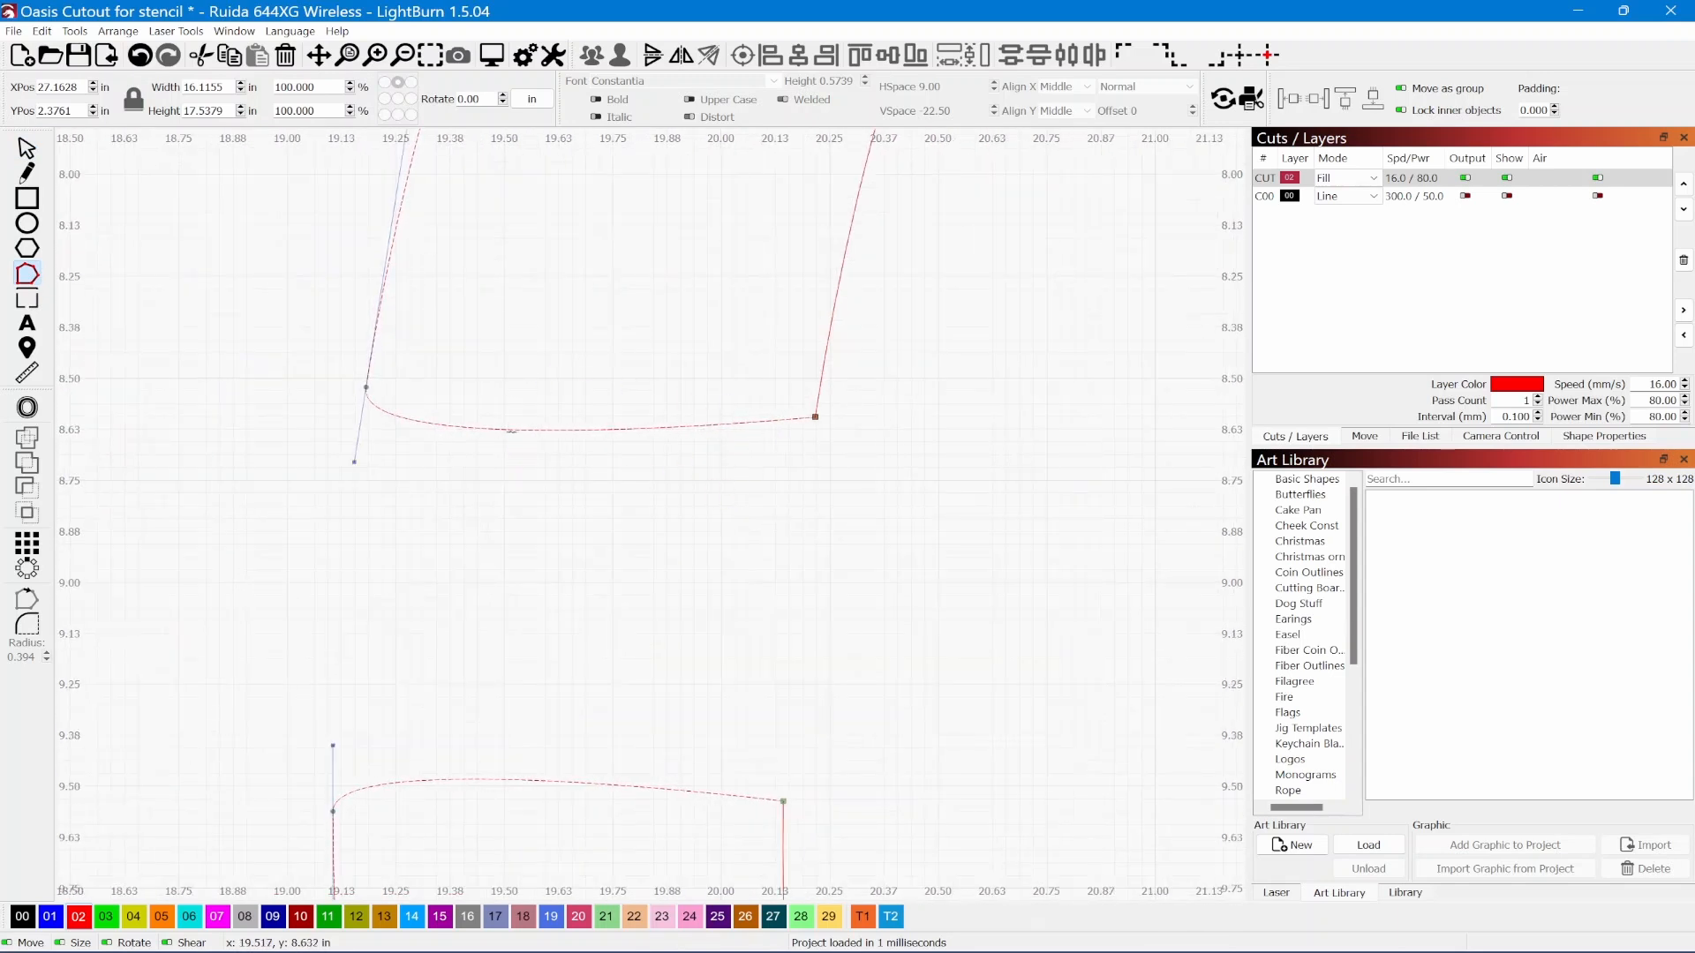
pyautogui.click(827, 347)
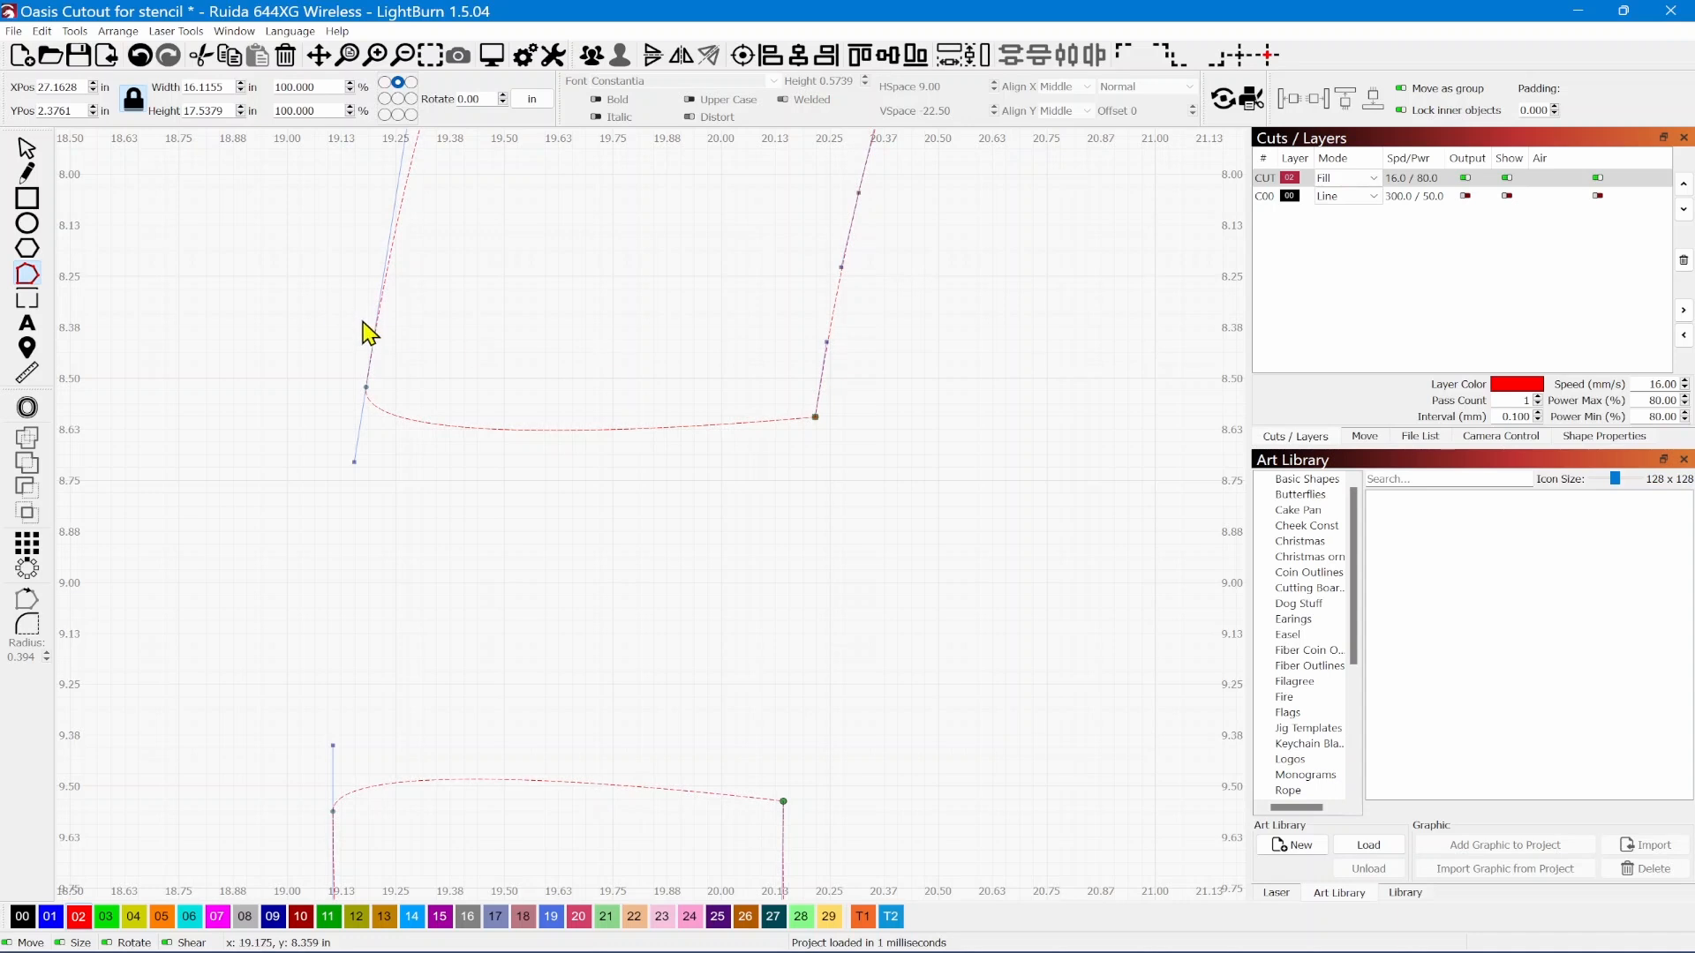
pyautogui.click(50, 32)
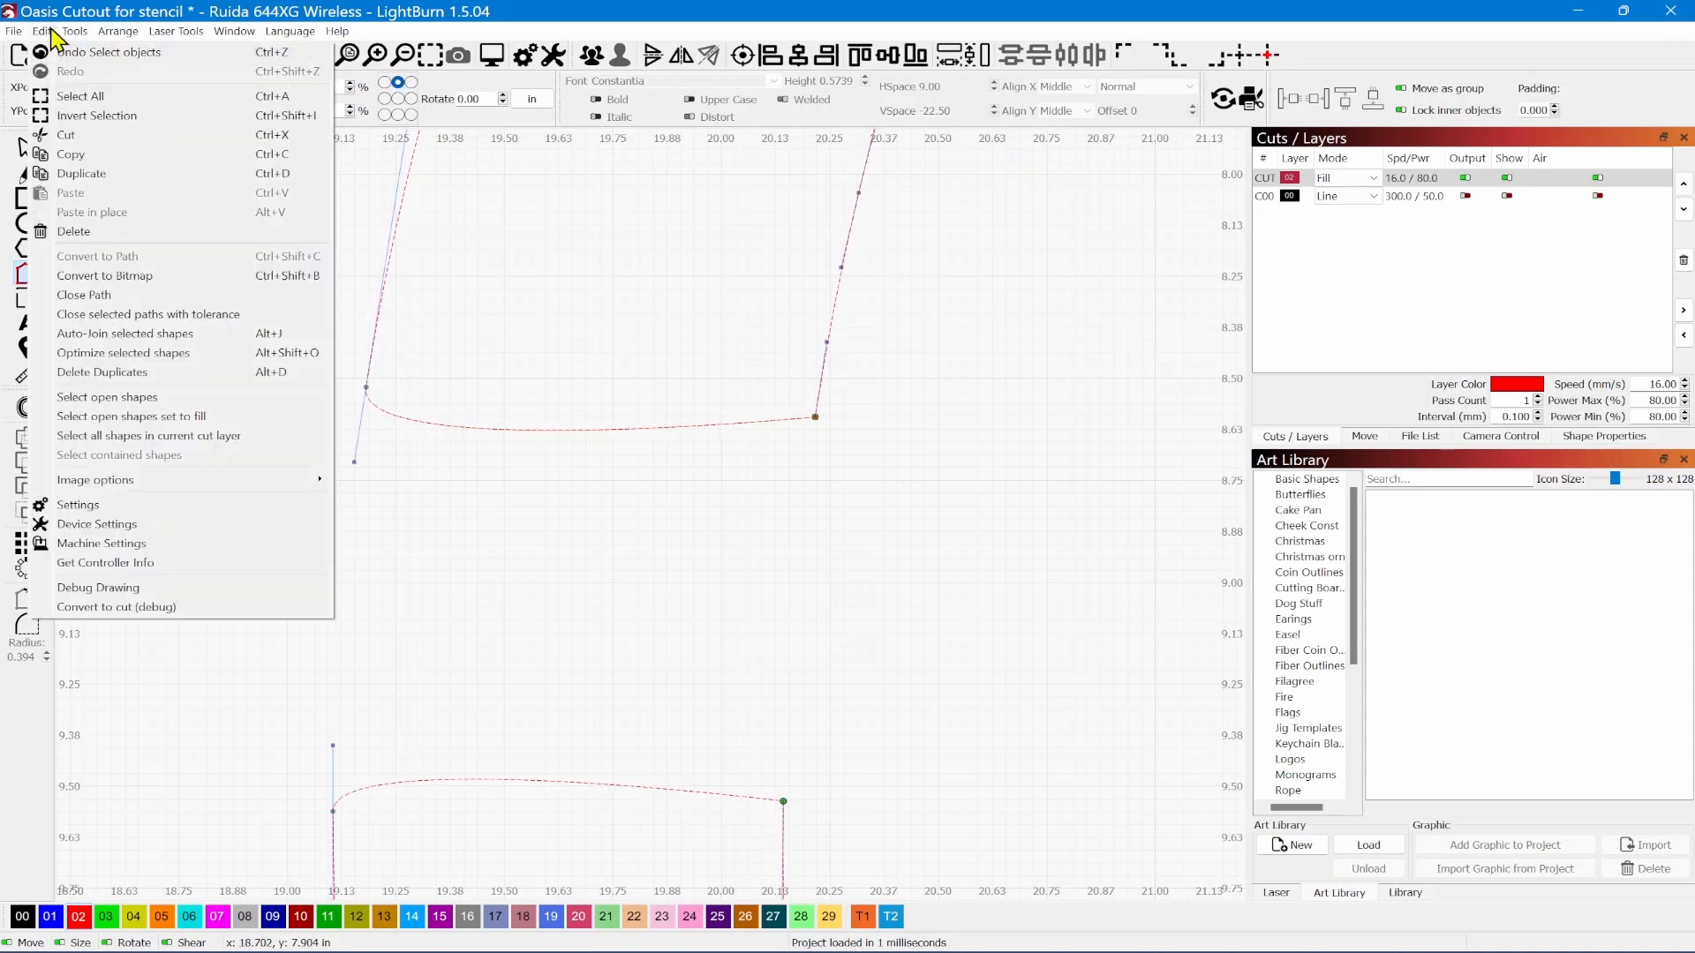
pyautogui.click(113, 341)
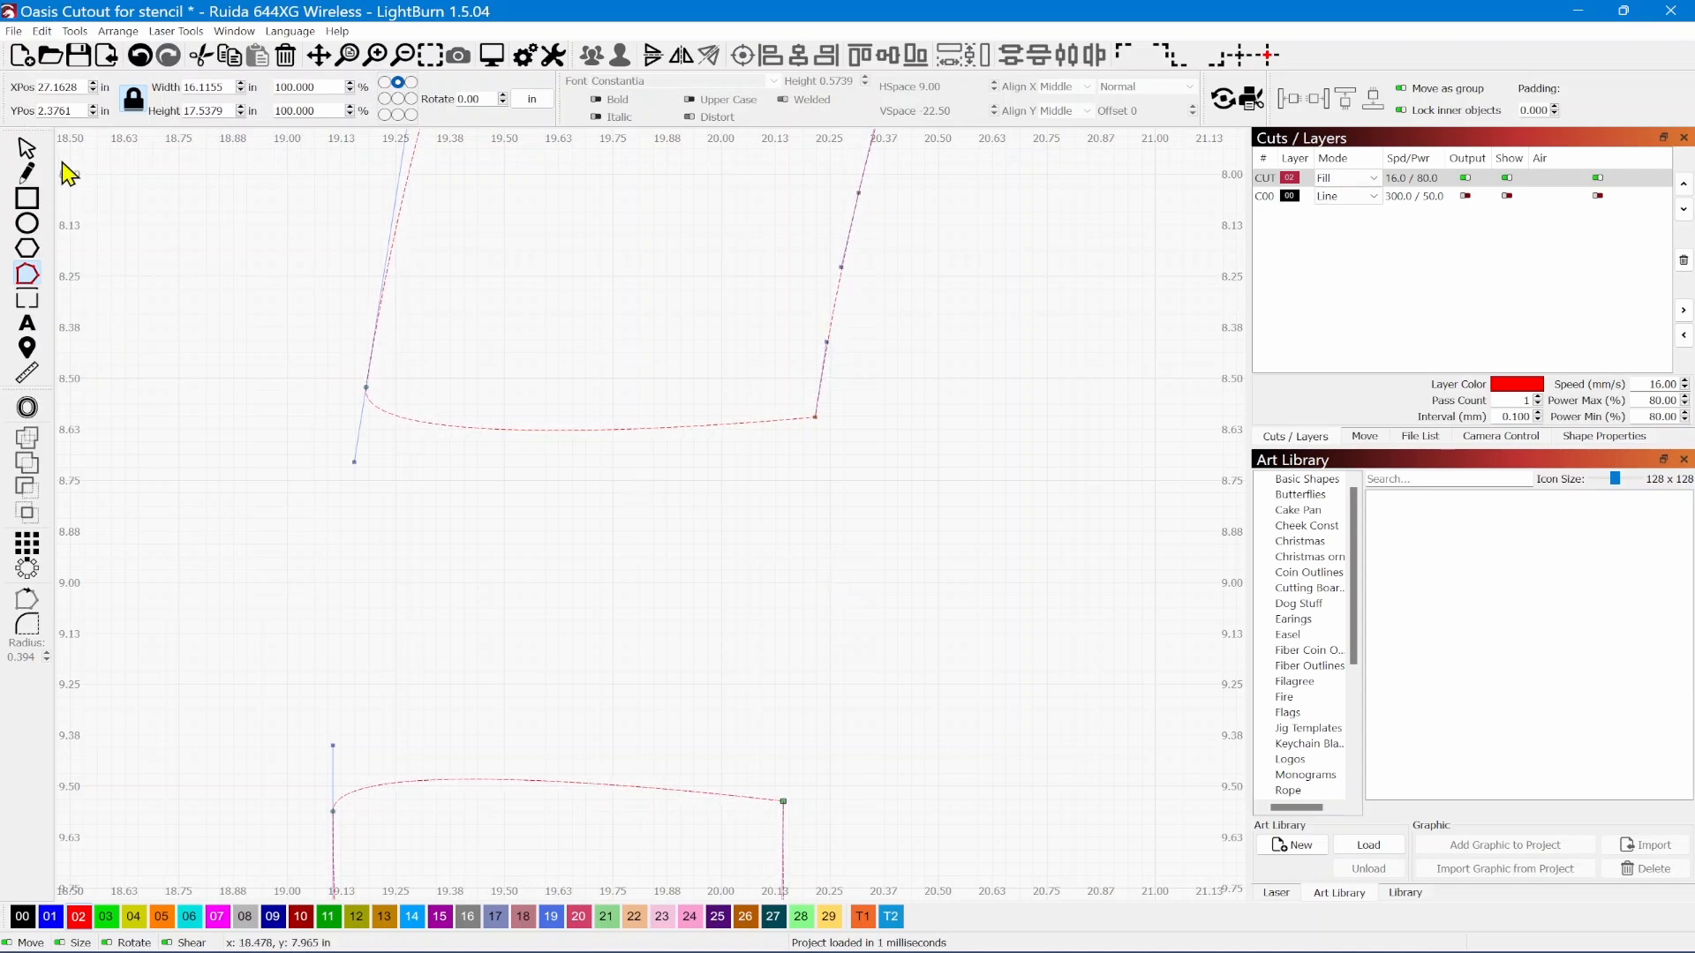
pyautogui.click(28, 152)
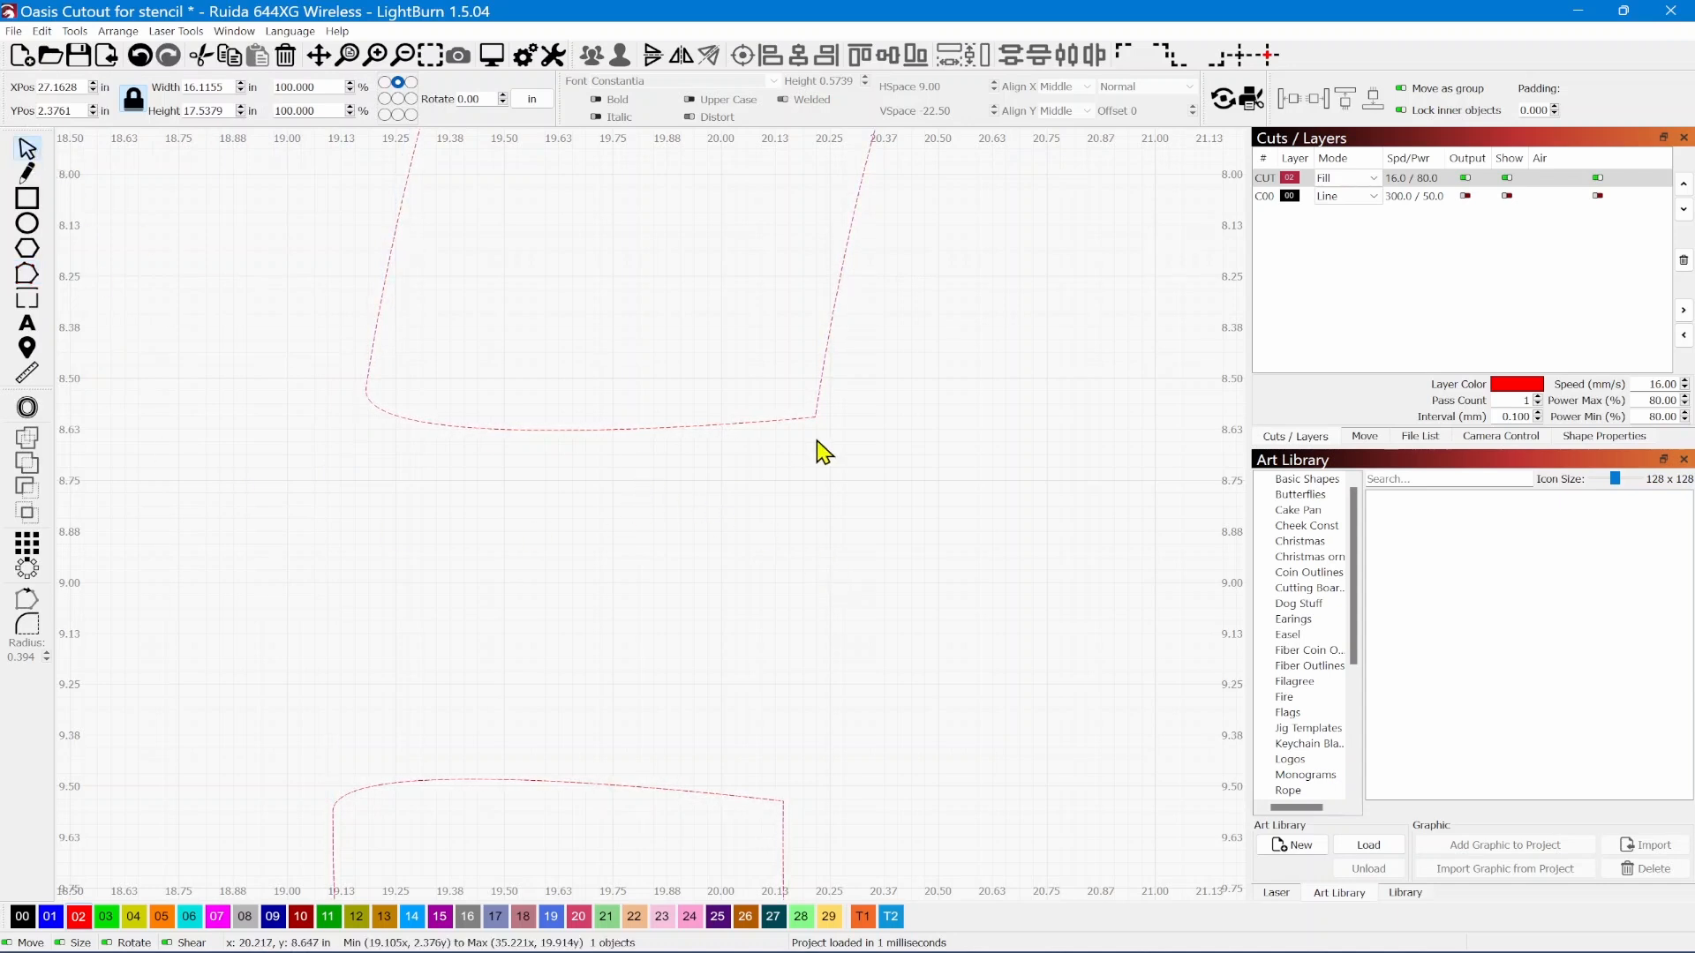
pyautogui.click(831, 322)
pyautogui.scroll(-5, 514, 594)
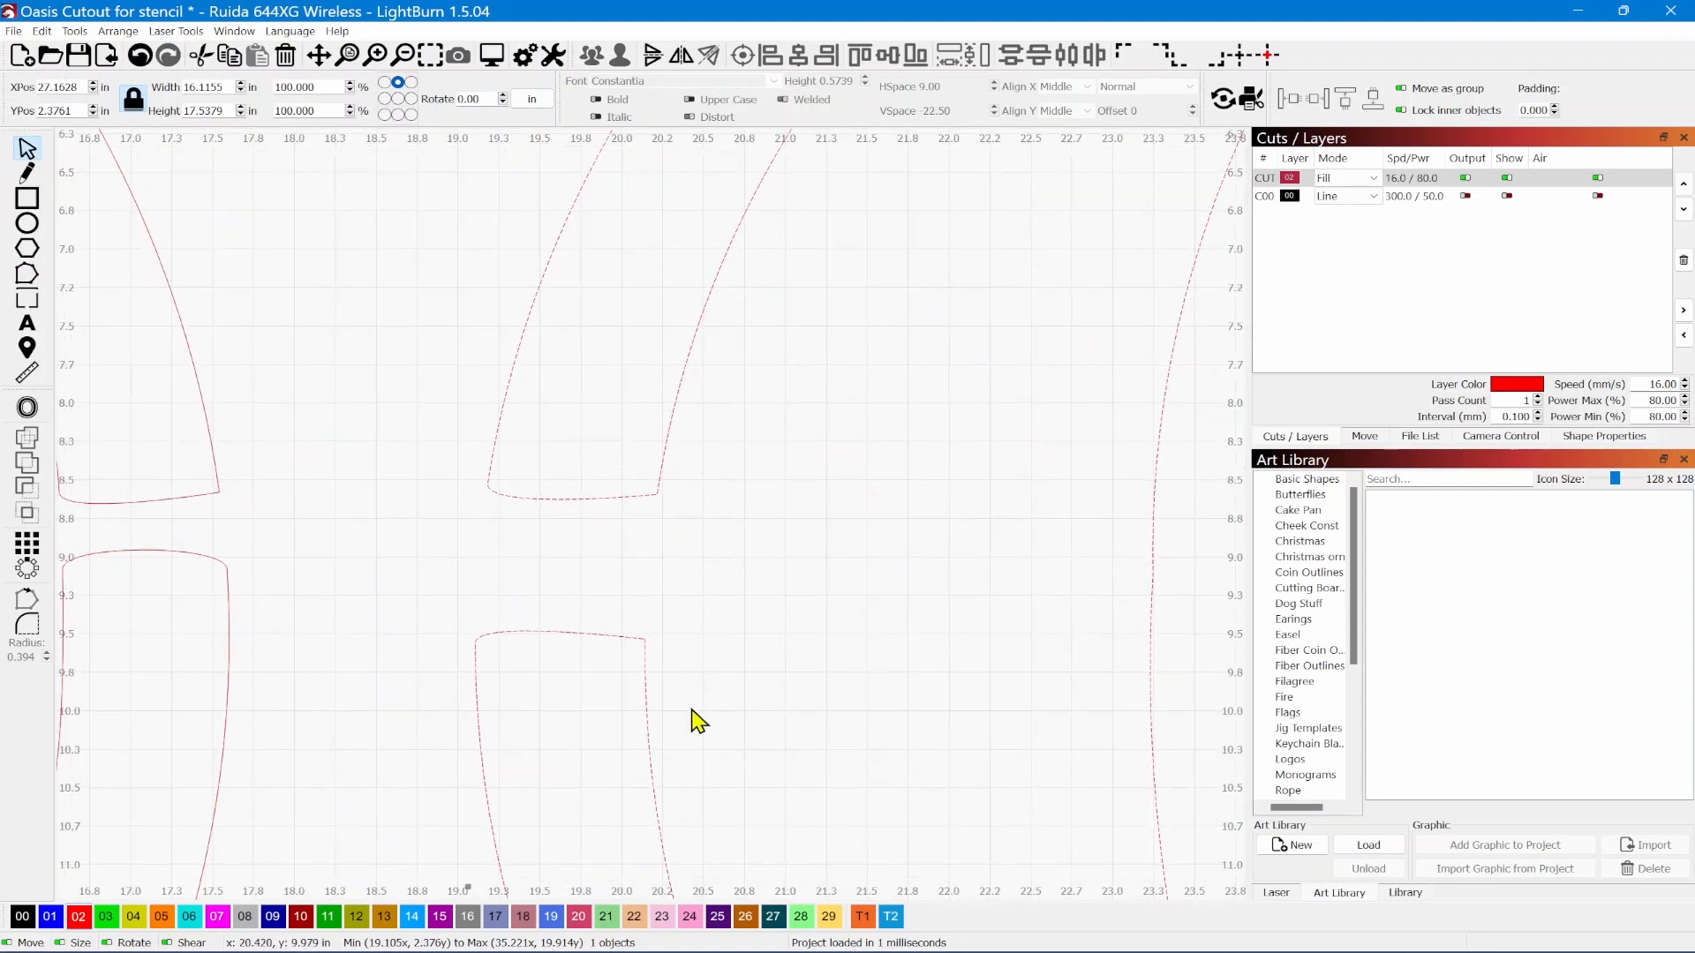
pyautogui.scroll(5, 613, 687)
pyautogui.scroll(-7, 556, 609)
pyautogui.moveTo(547, 573); pyautogui.dragTo(624, 488)
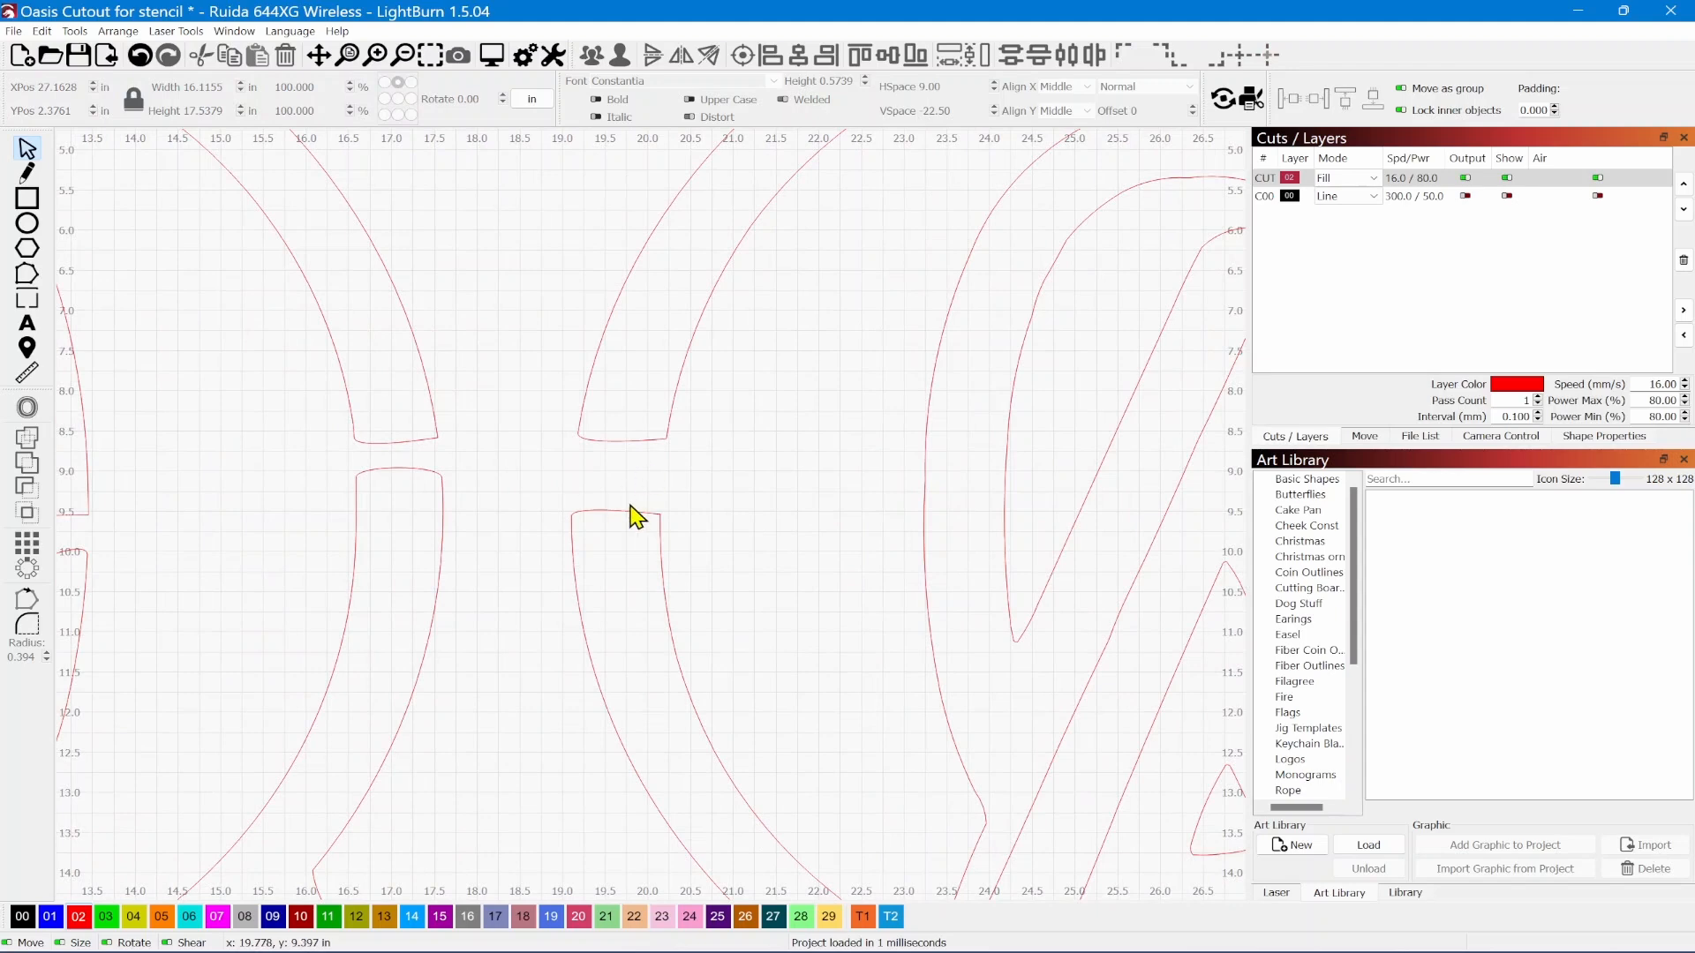
pyautogui.moveTo(587, 462); pyautogui.dragTo(651, 465)
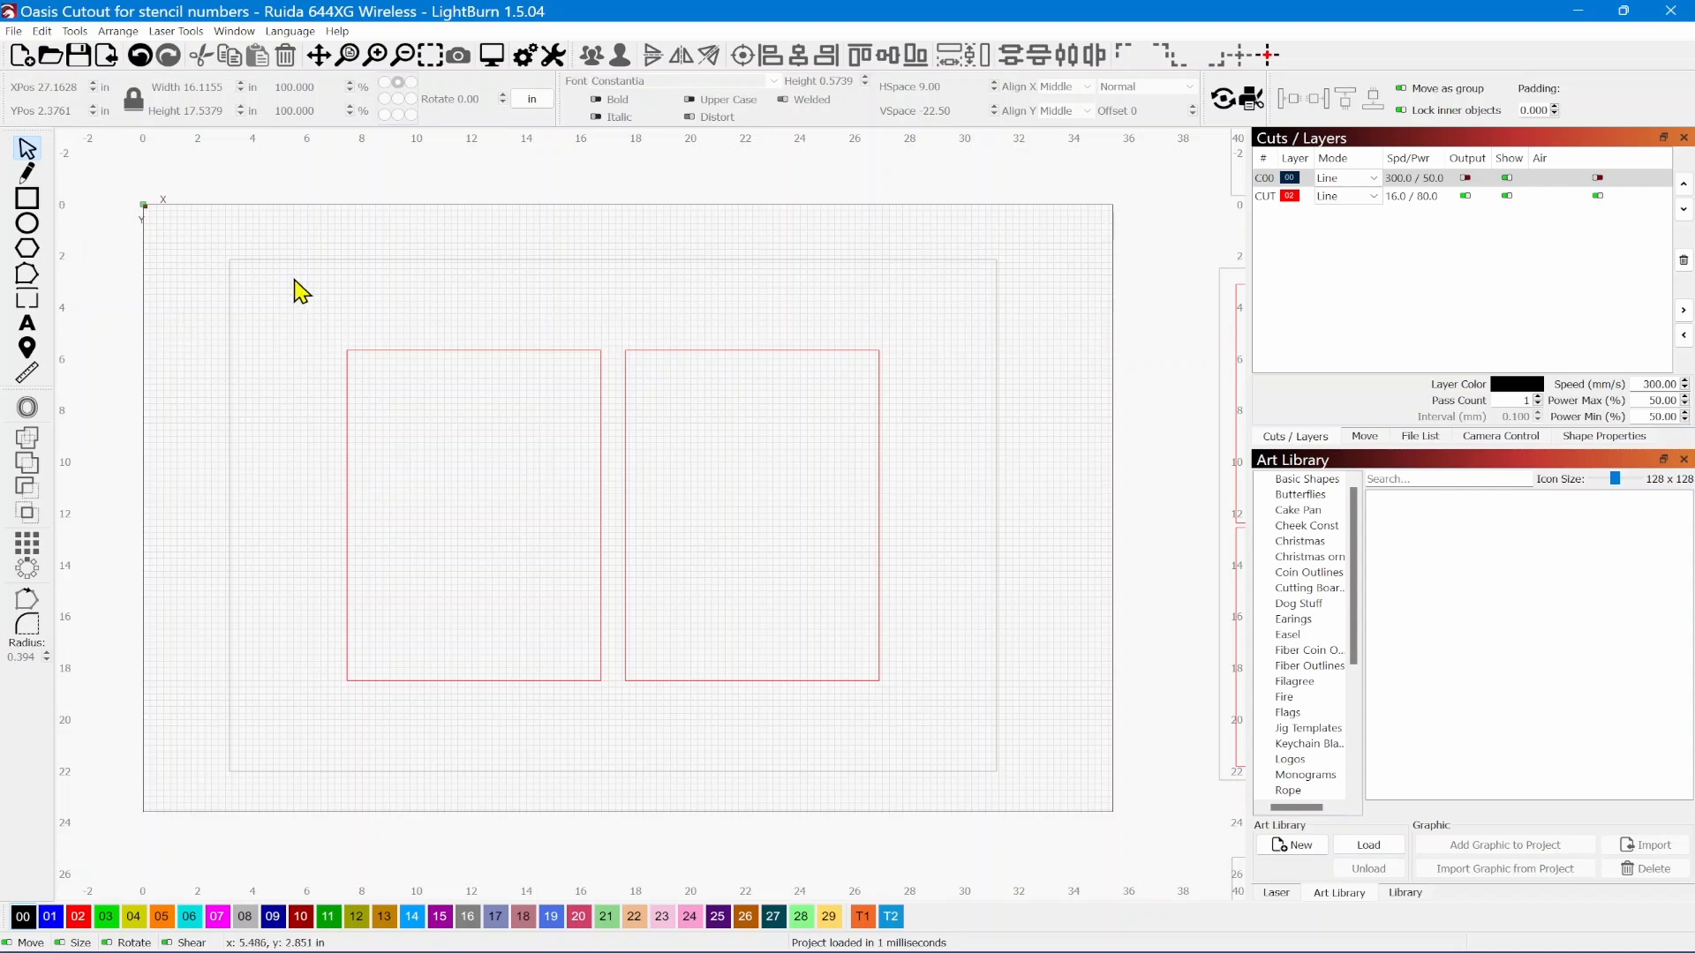
# Enable output for the C00 layer in the stencil numbers project and select the frame group holding the two rectangles
pyautogui.click(1465, 178)
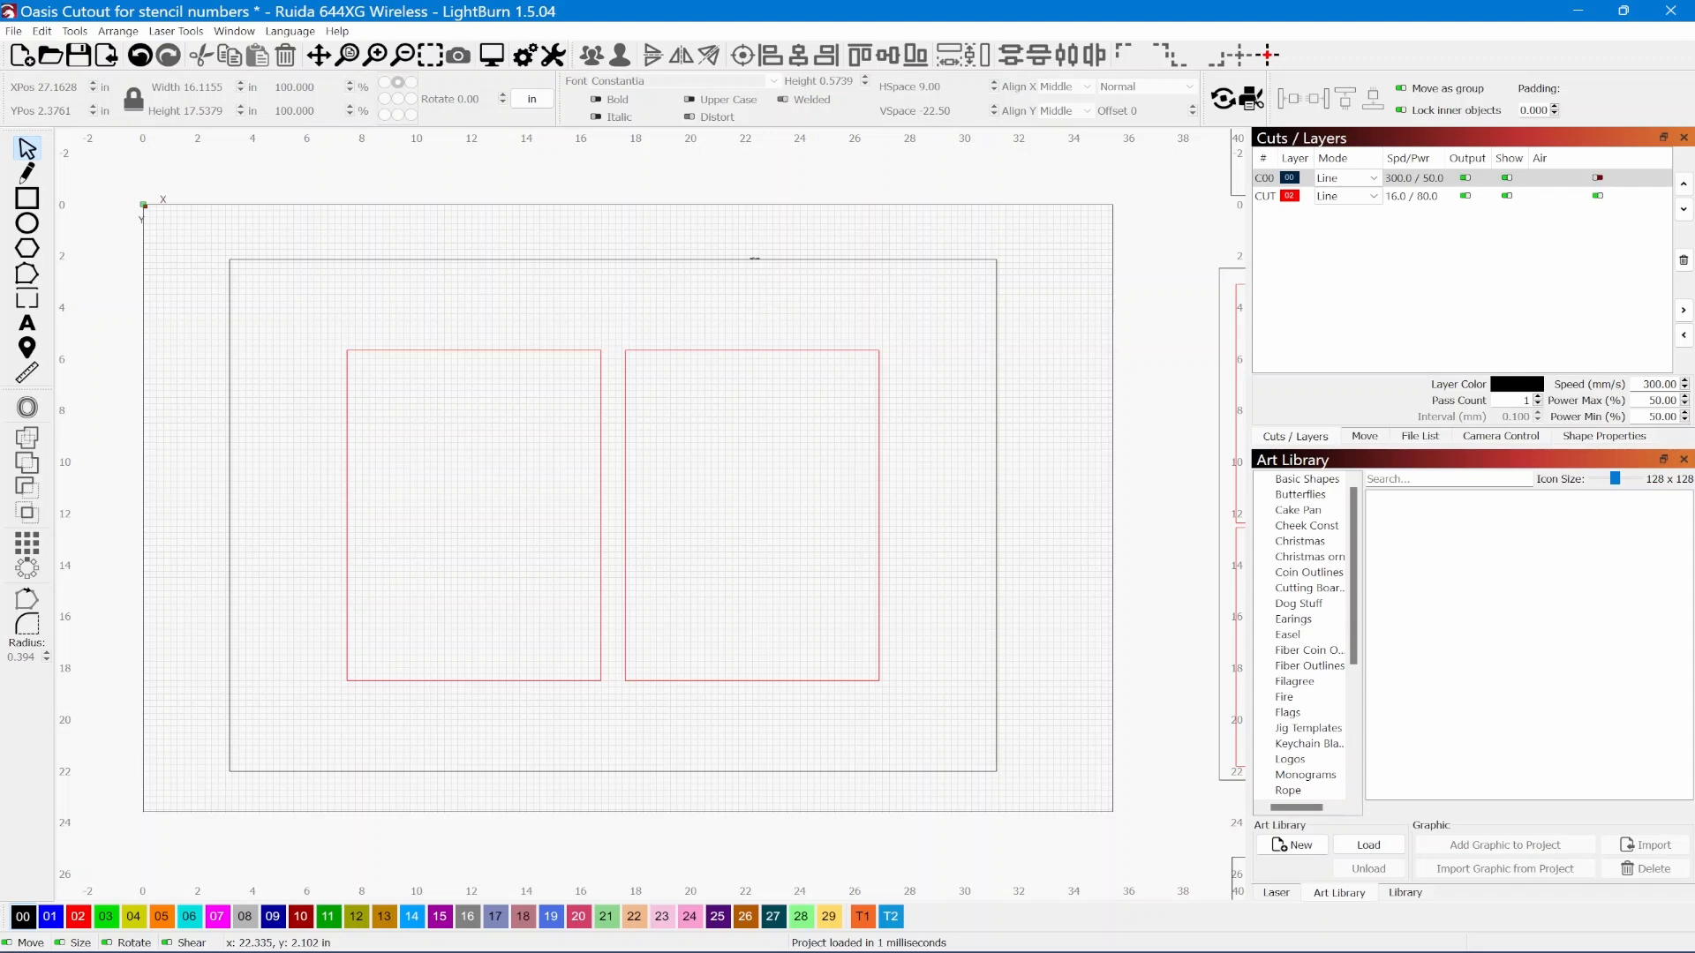
pyautogui.click(754, 259)
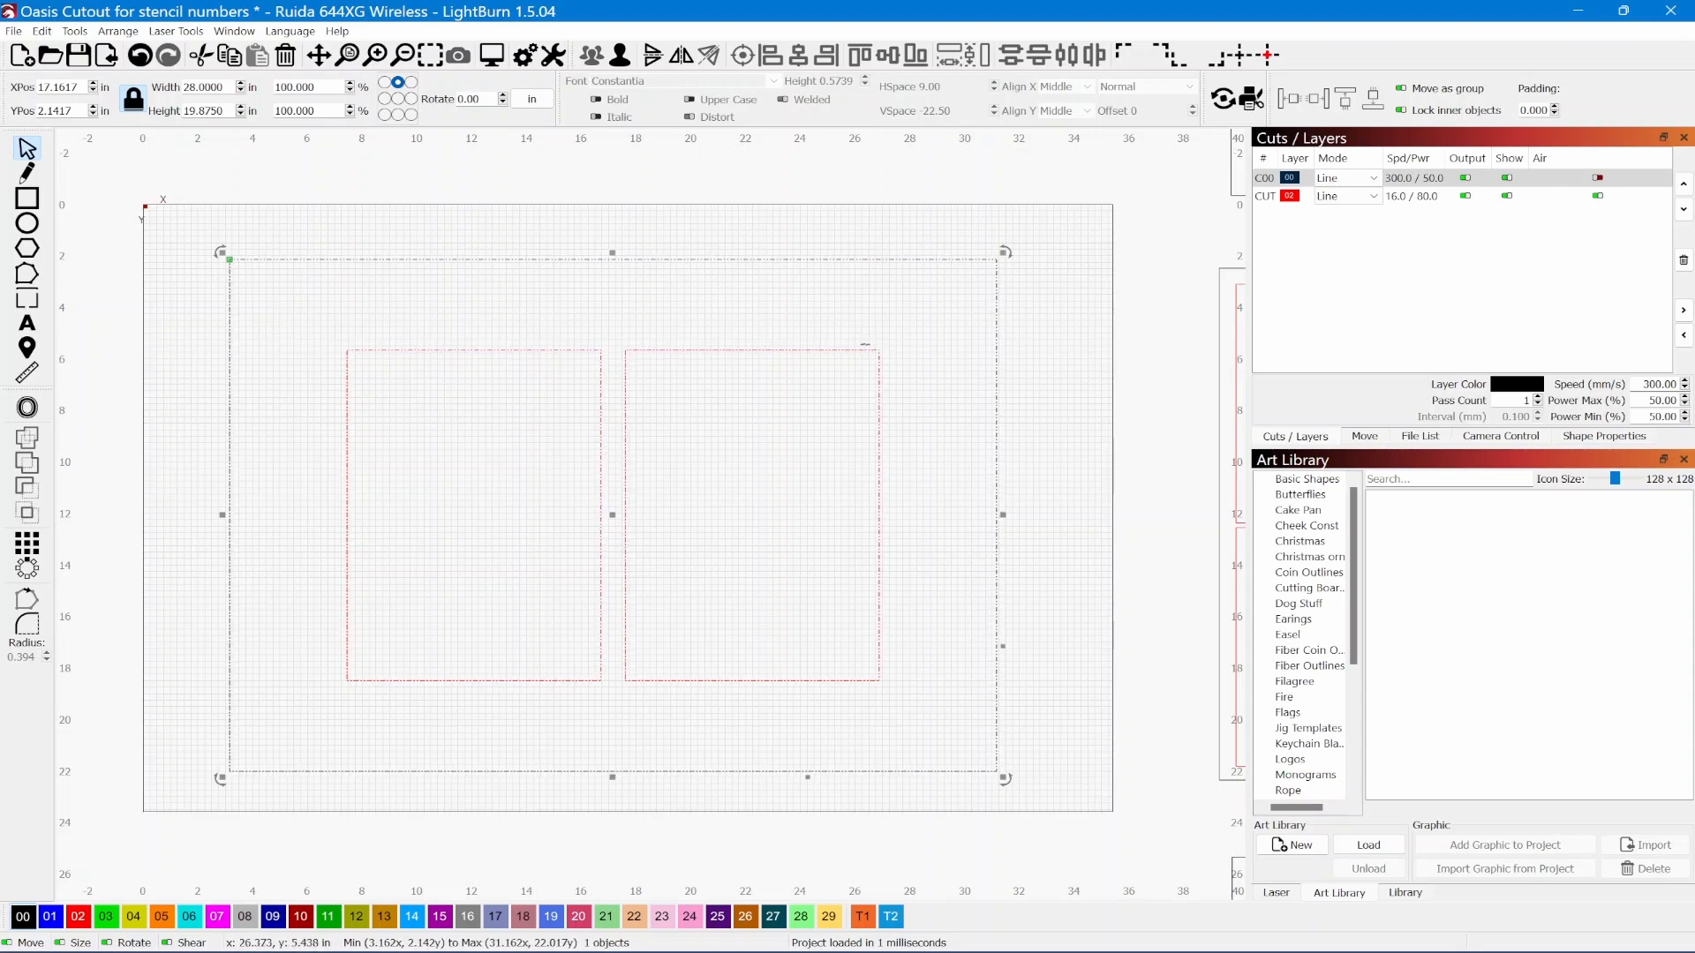
# Examine the framed template with its two rectangles and the sheets of number and monogram stencils laid out beside the work area
pyautogui.scroll(-3, 756, 491)
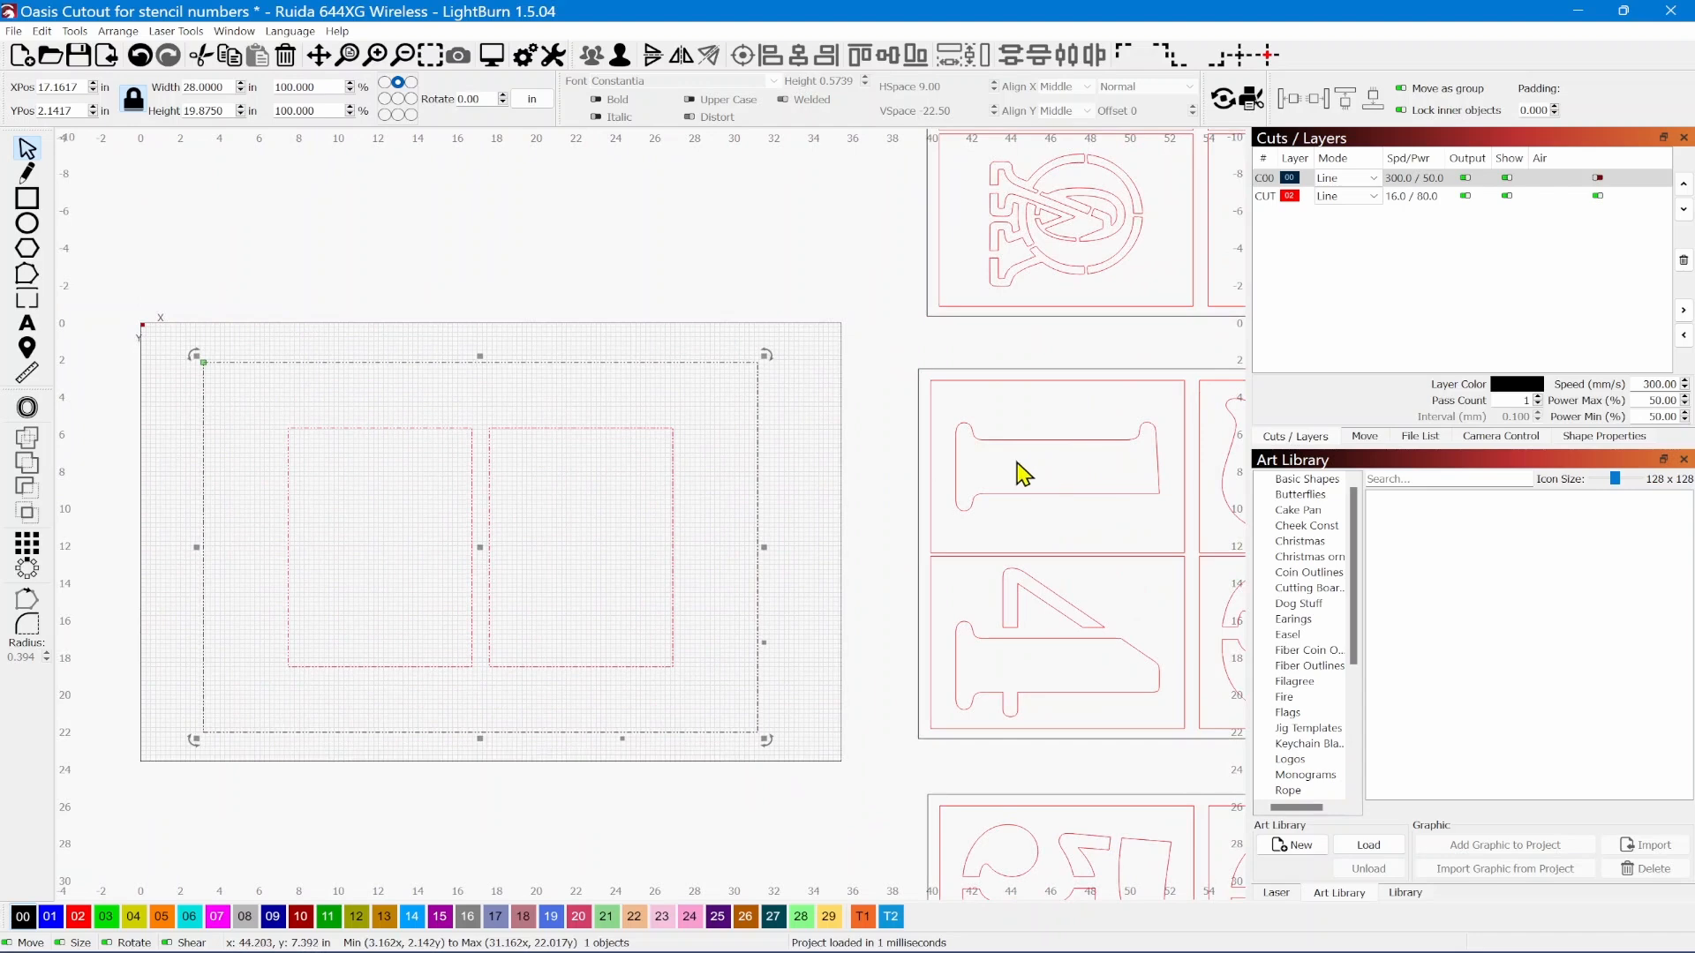
pyautogui.moveTo(628, 516); pyautogui.dragTo(742, 484)
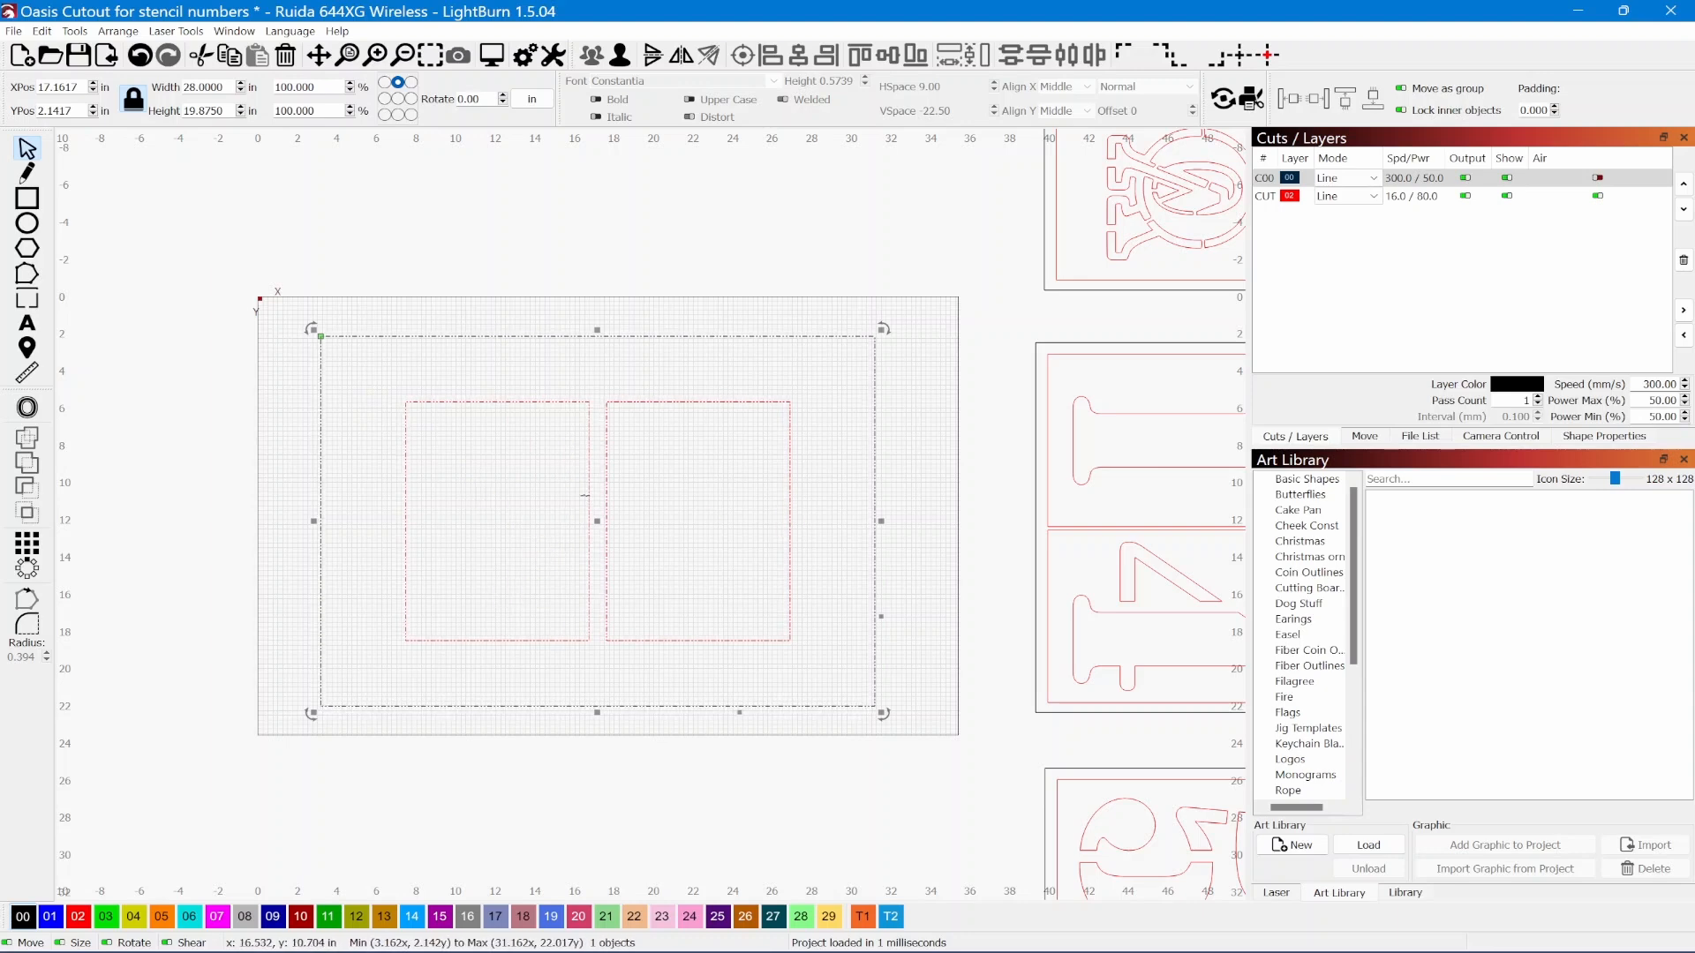
pyautogui.click(419, 309)
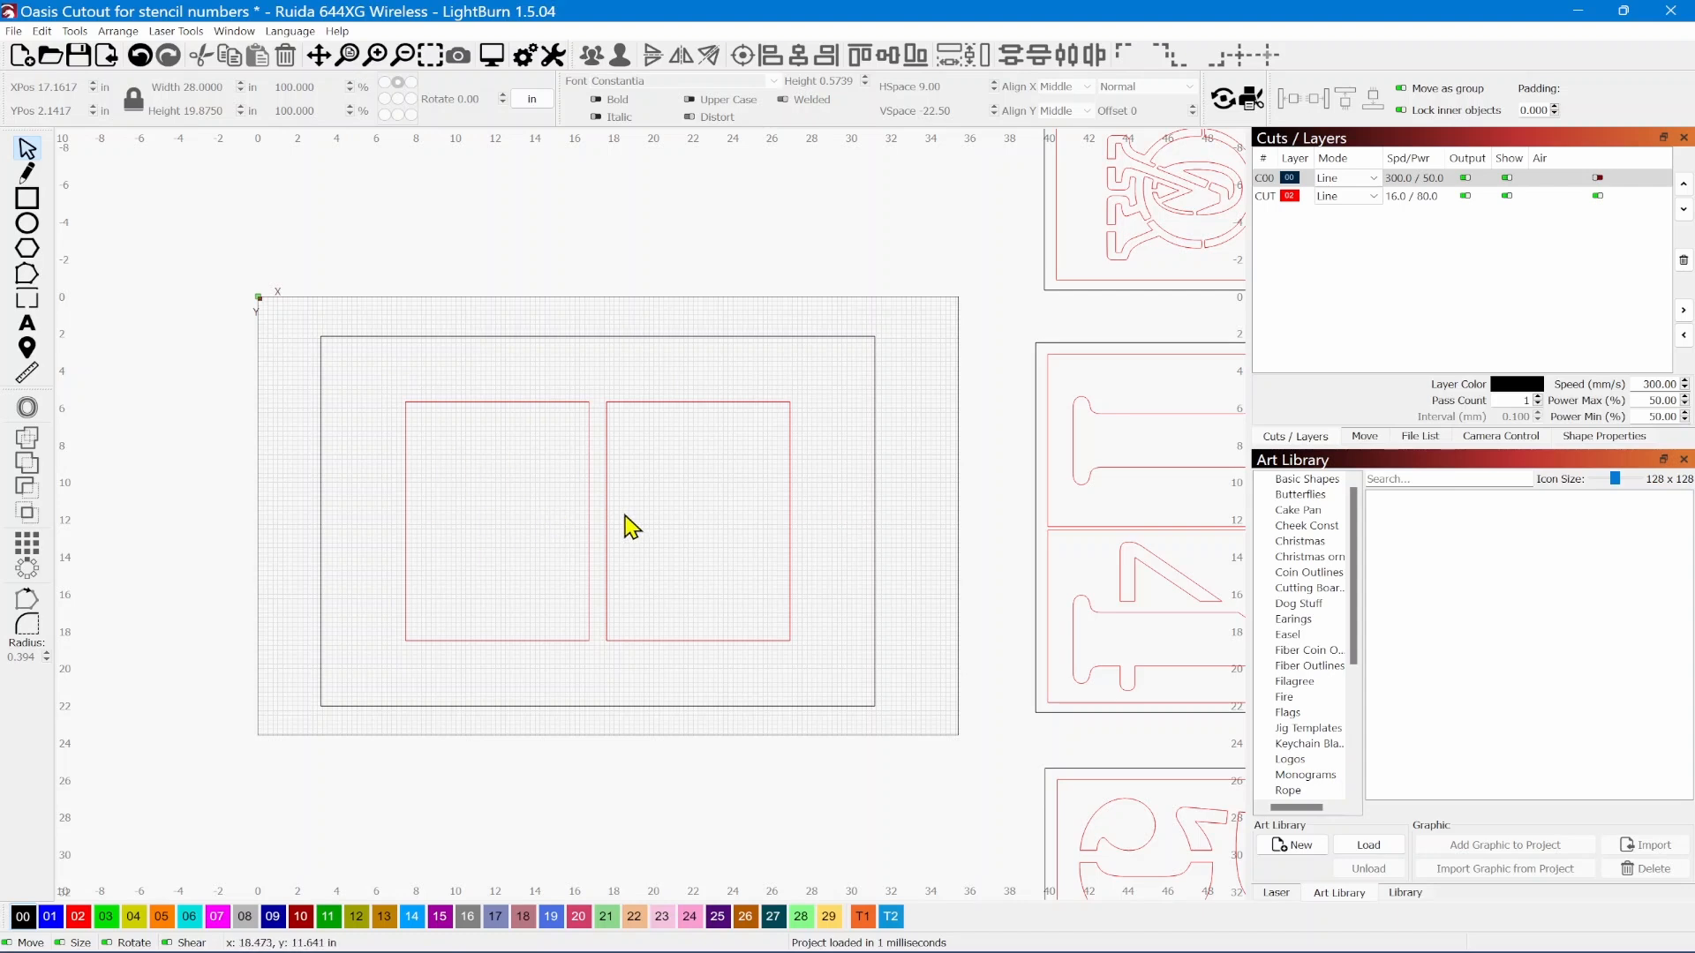
pyautogui.scroll(-3, 624, 516)
pyautogui.moveTo(624, 515); pyautogui.dragTo(535, 558)
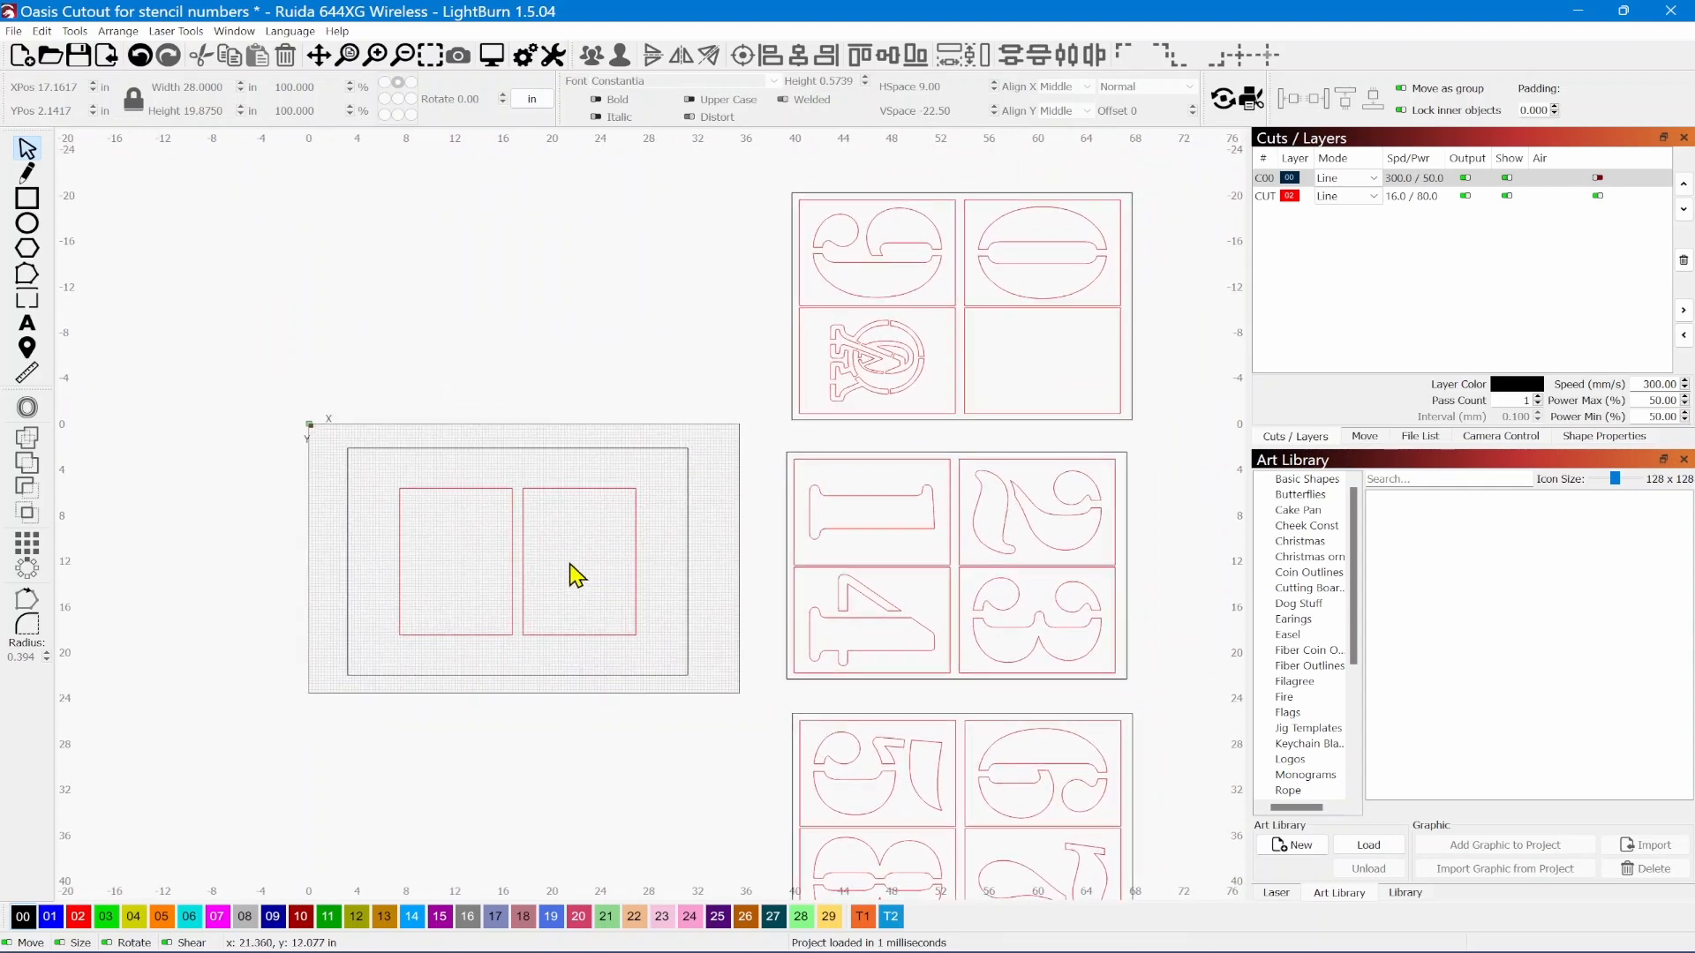
pyautogui.click(512, 536)
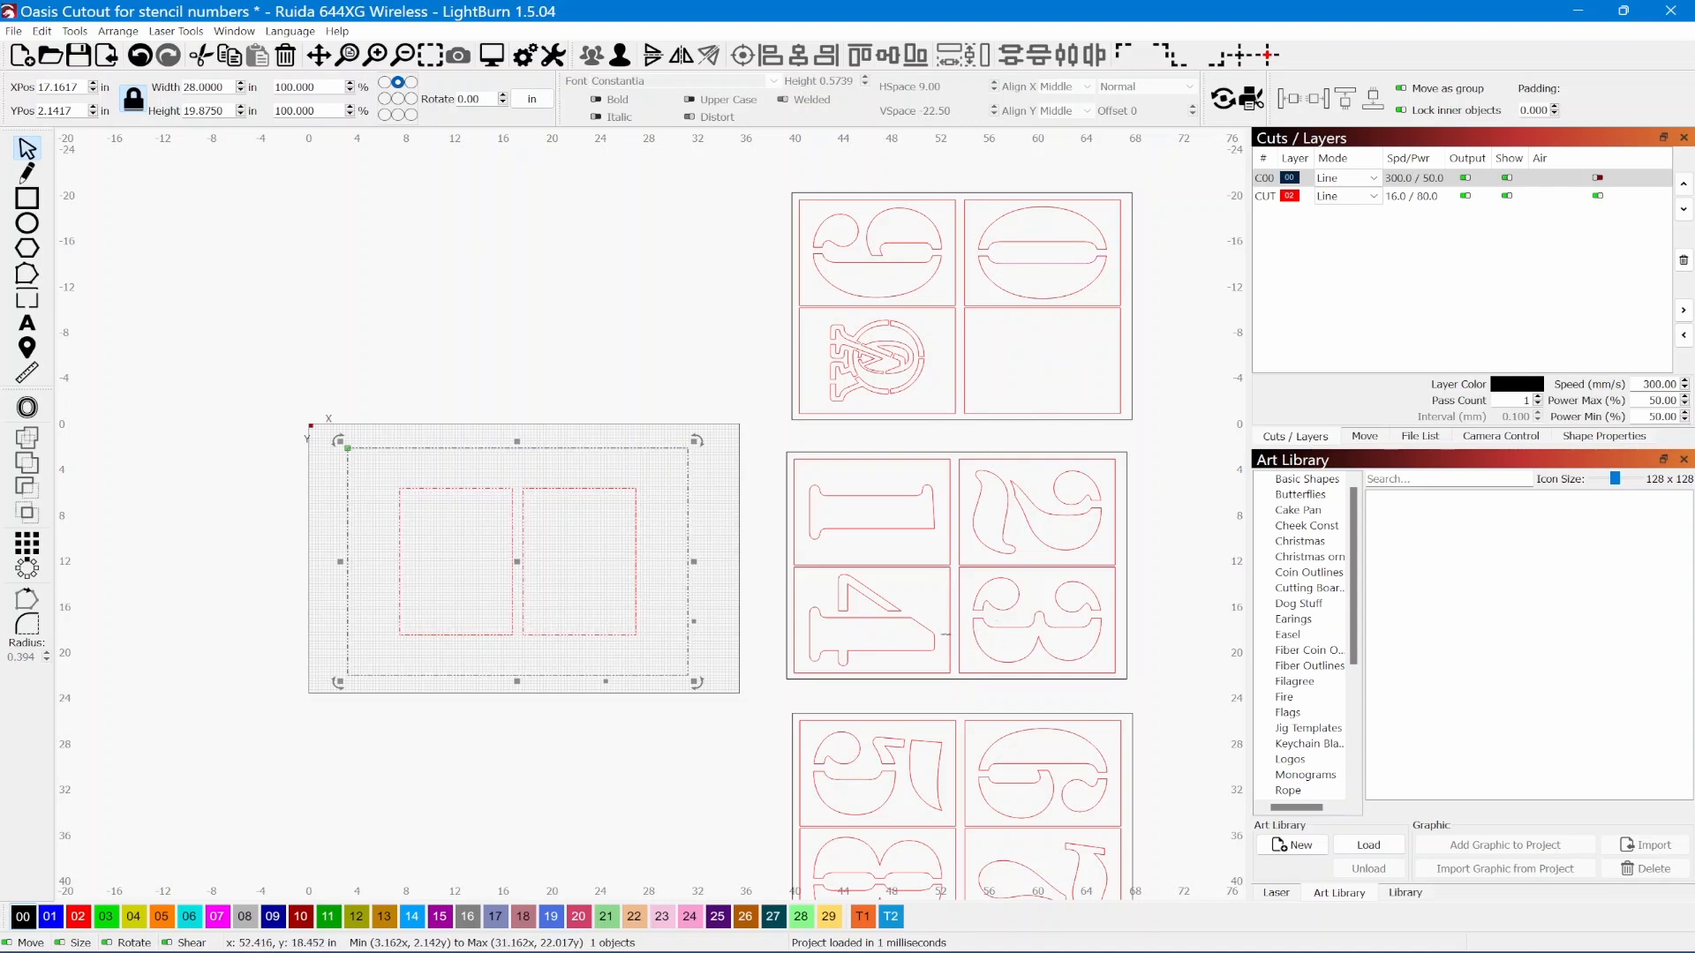
pyautogui.moveTo(927, 525); pyautogui.dragTo(770, 436)
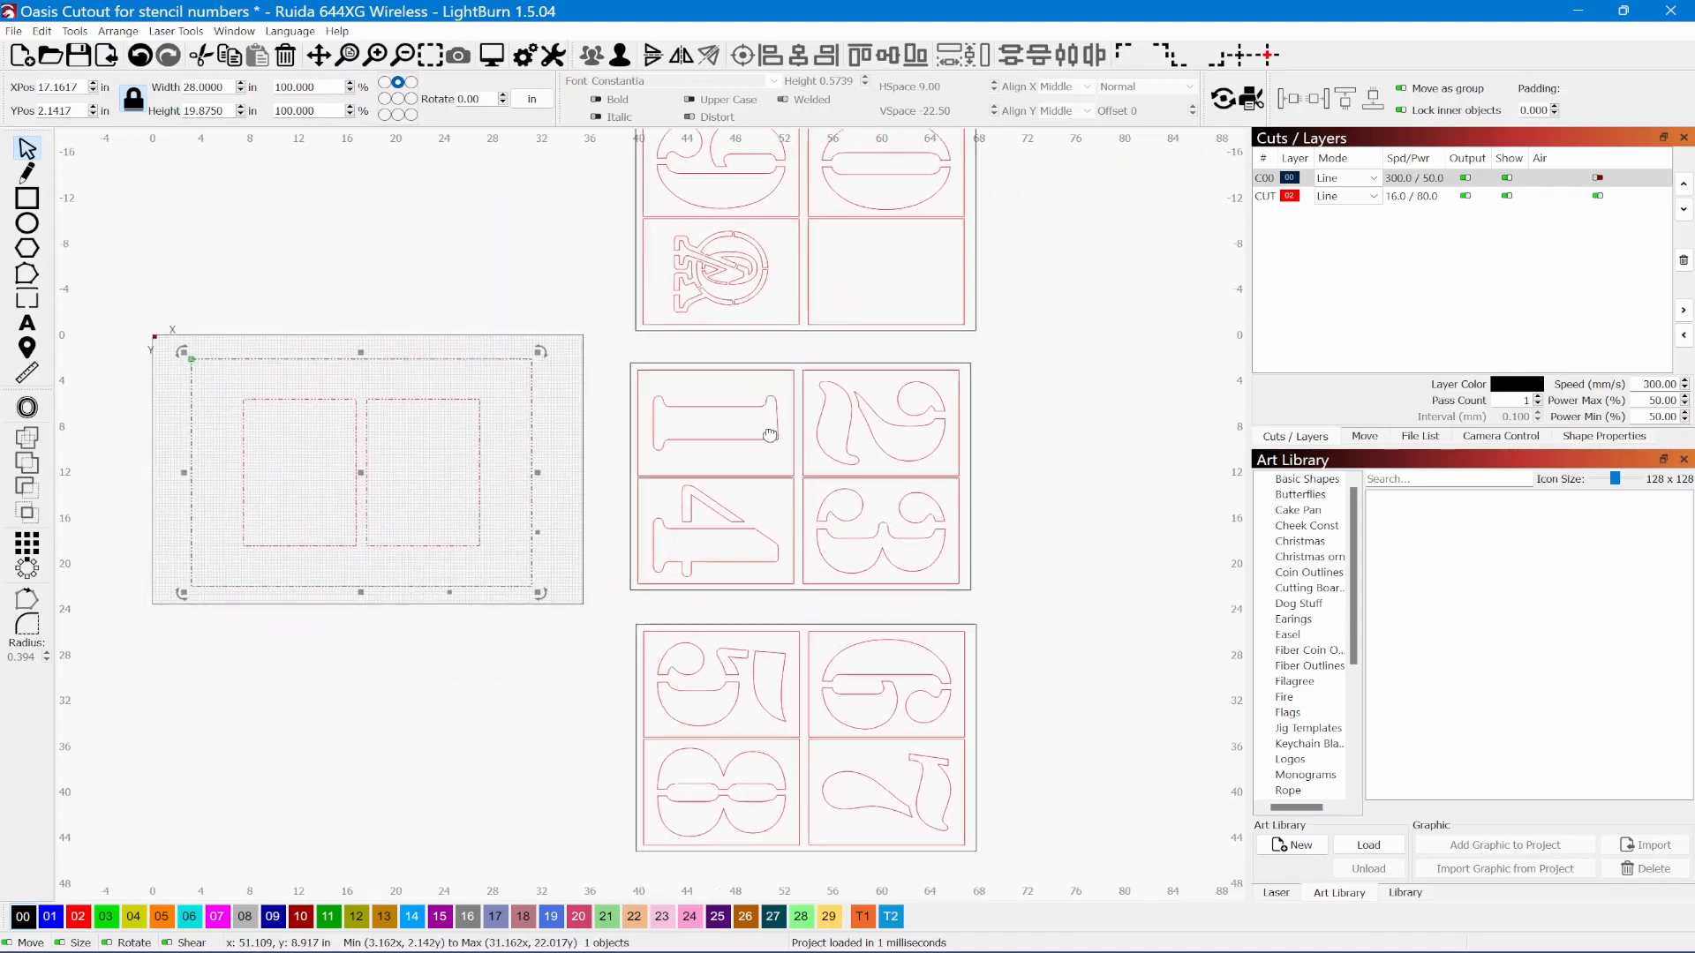
pyautogui.scroll(2, 770, 435)
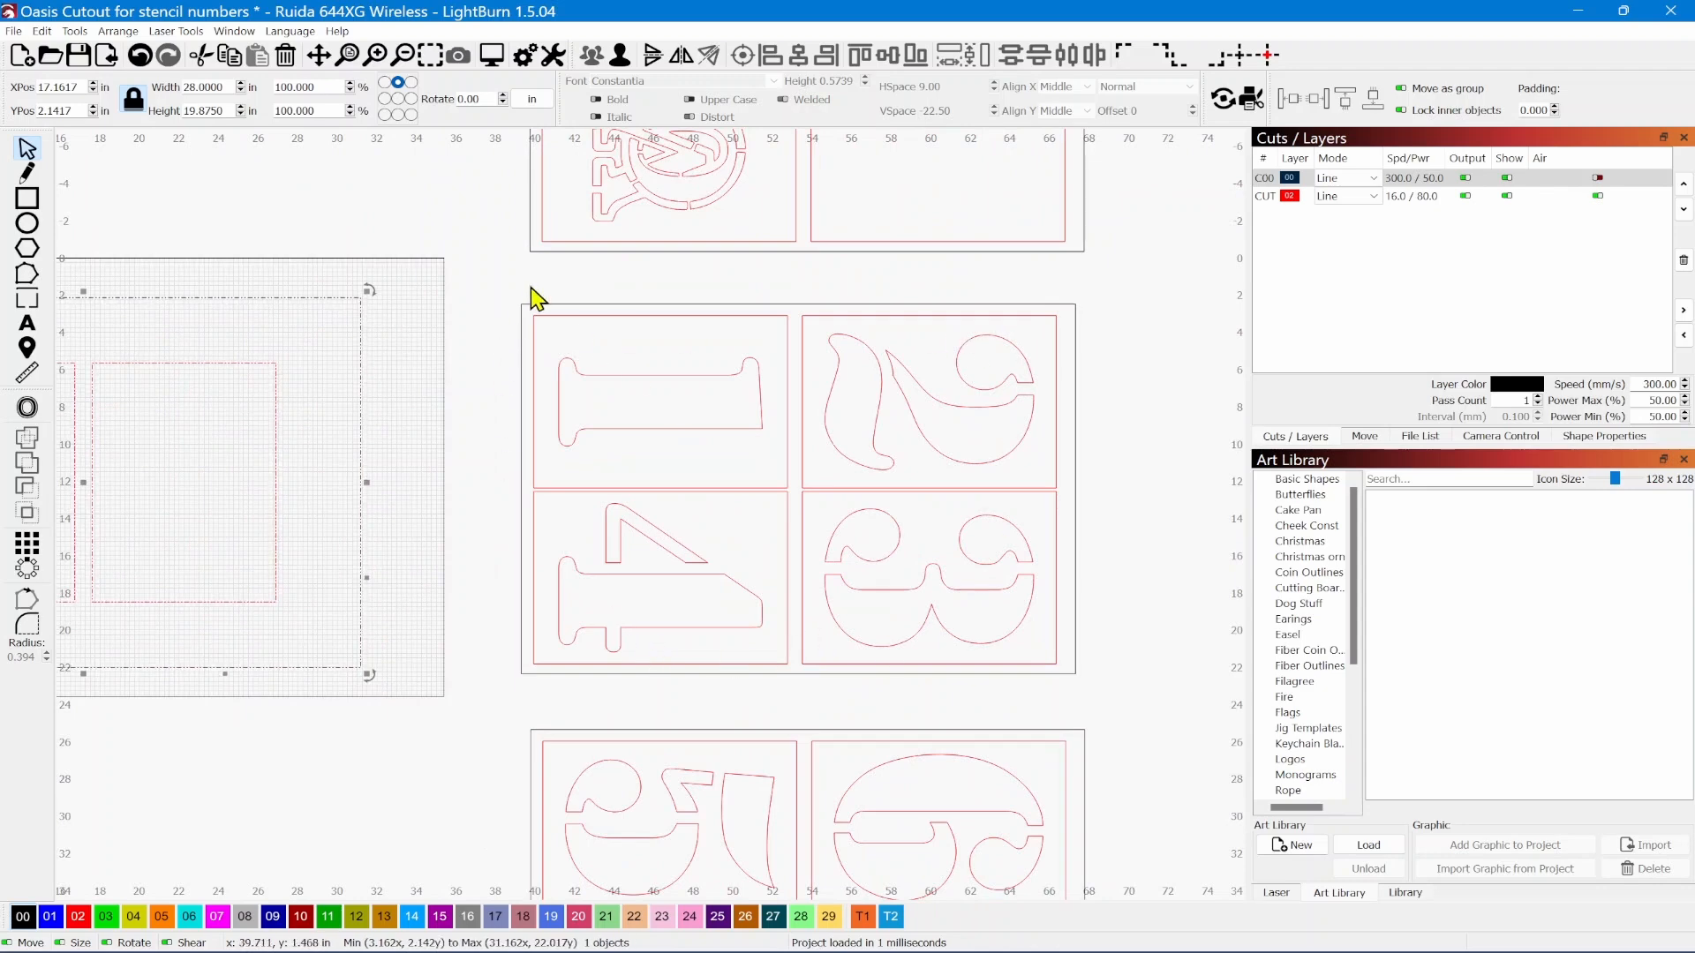
pyautogui.scroll(1, 675, 503)
pyautogui.moveTo(673, 504); pyautogui.dragTo(683, 721)
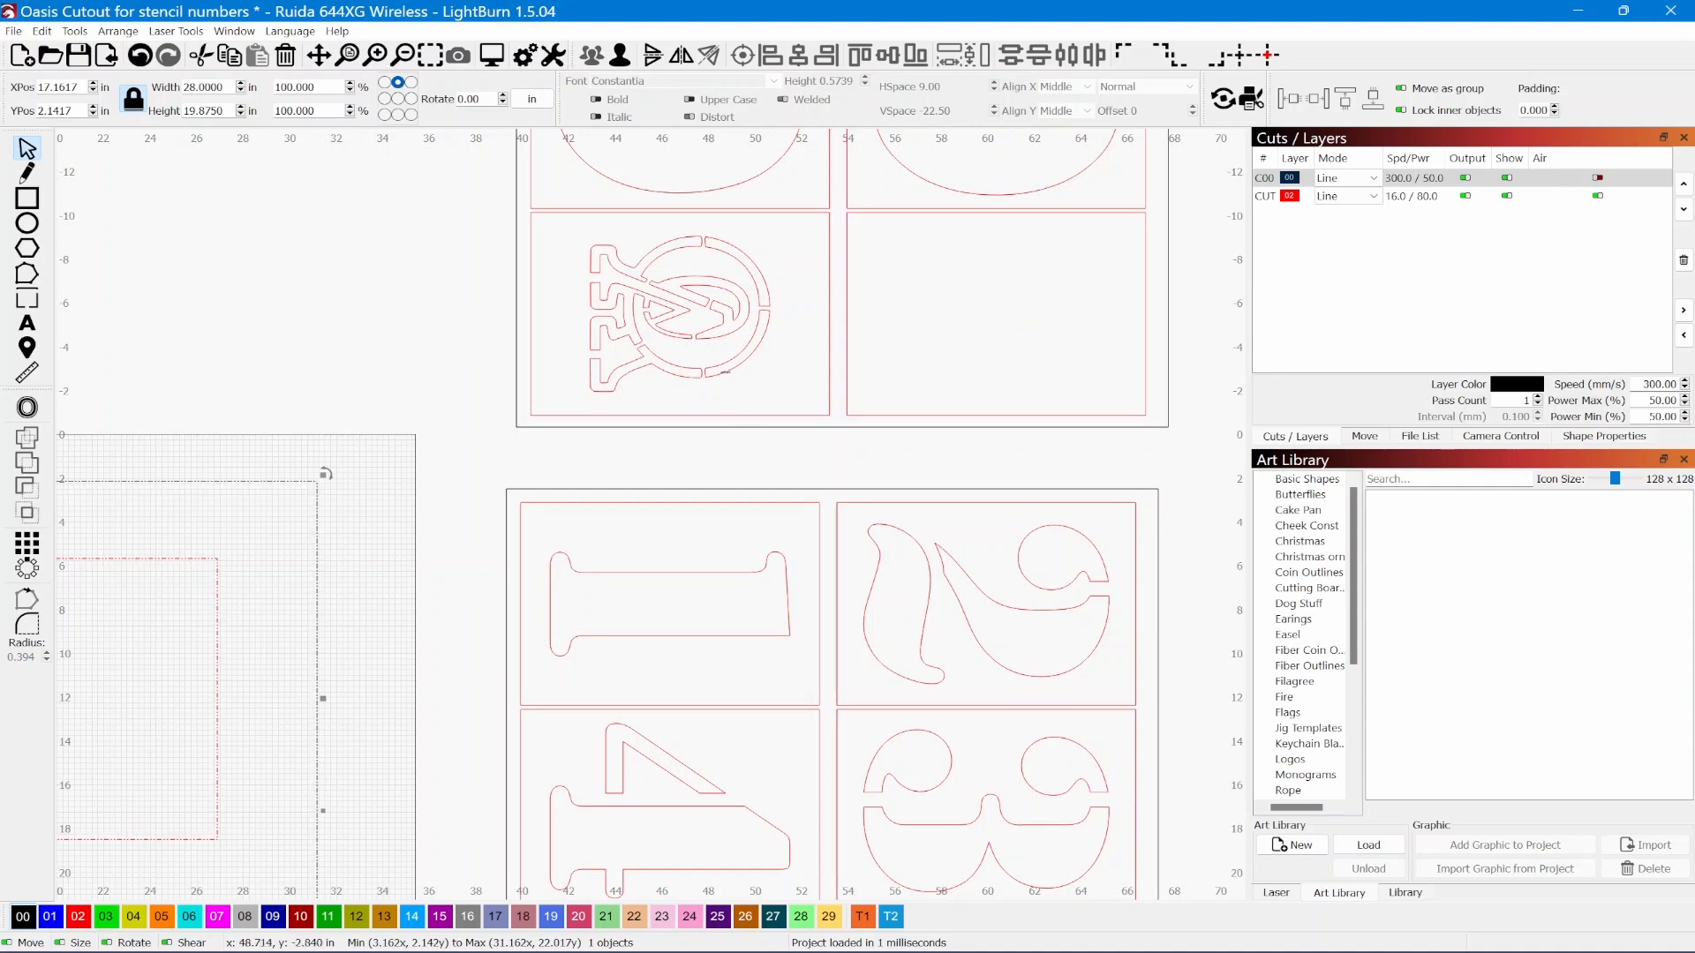
pyautogui.scroll(-5, 723, 365)
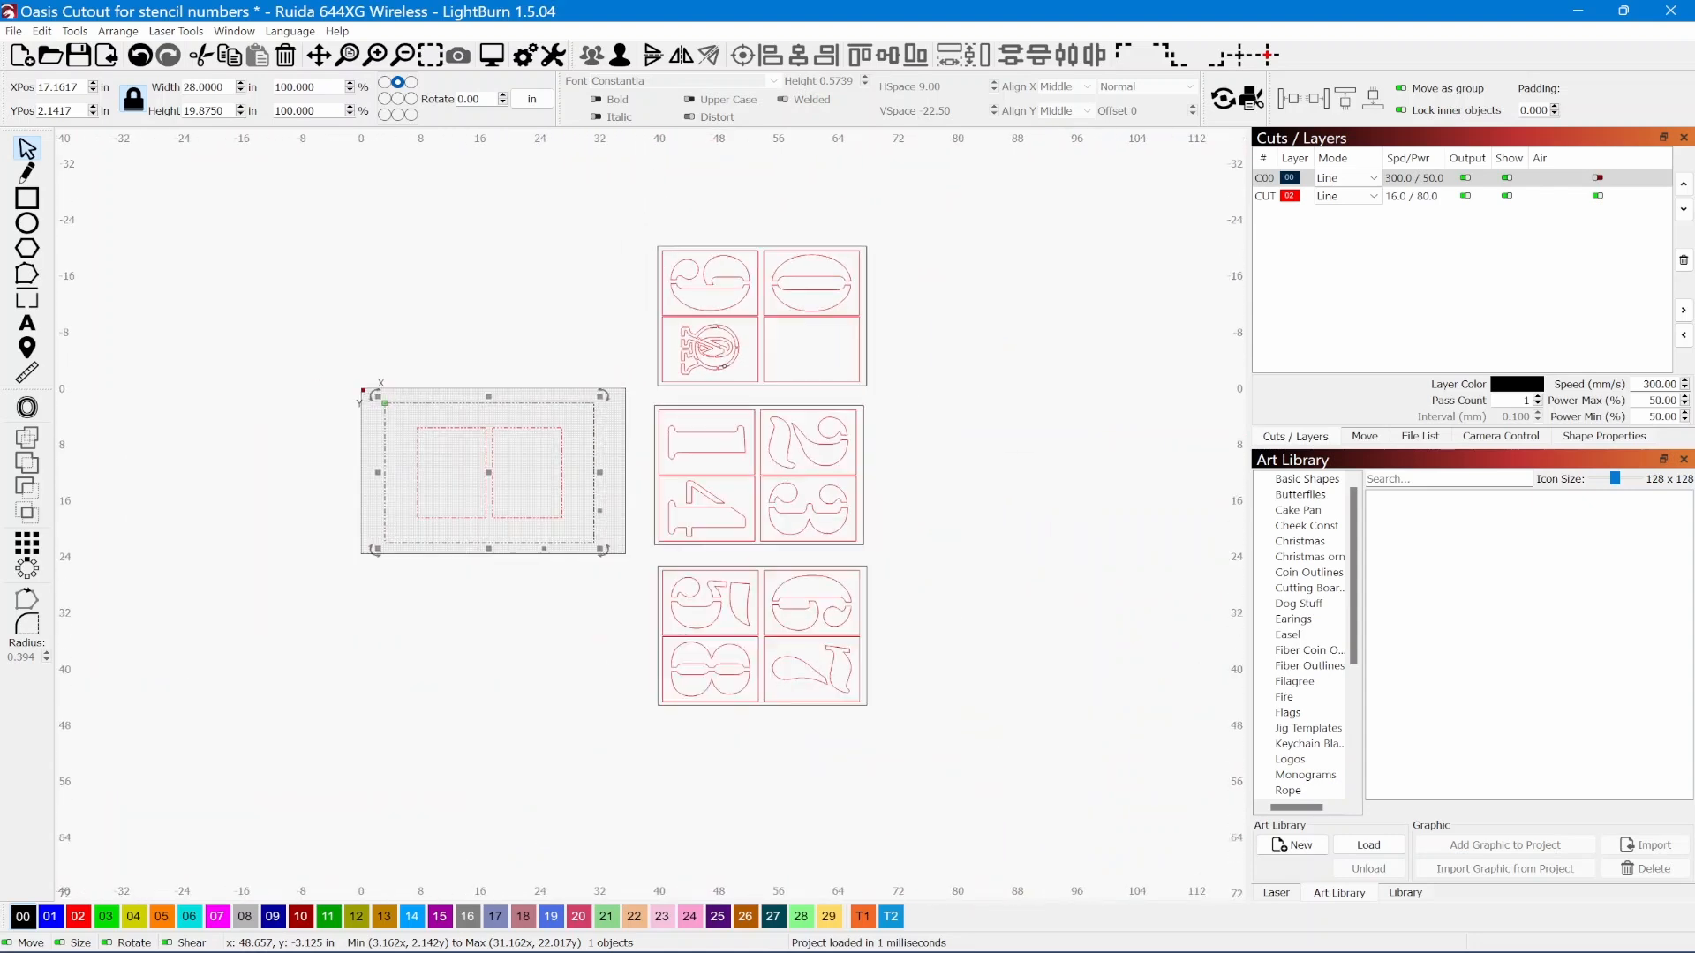
pyautogui.moveTo(747, 375); pyautogui.dragTo(767, 378)
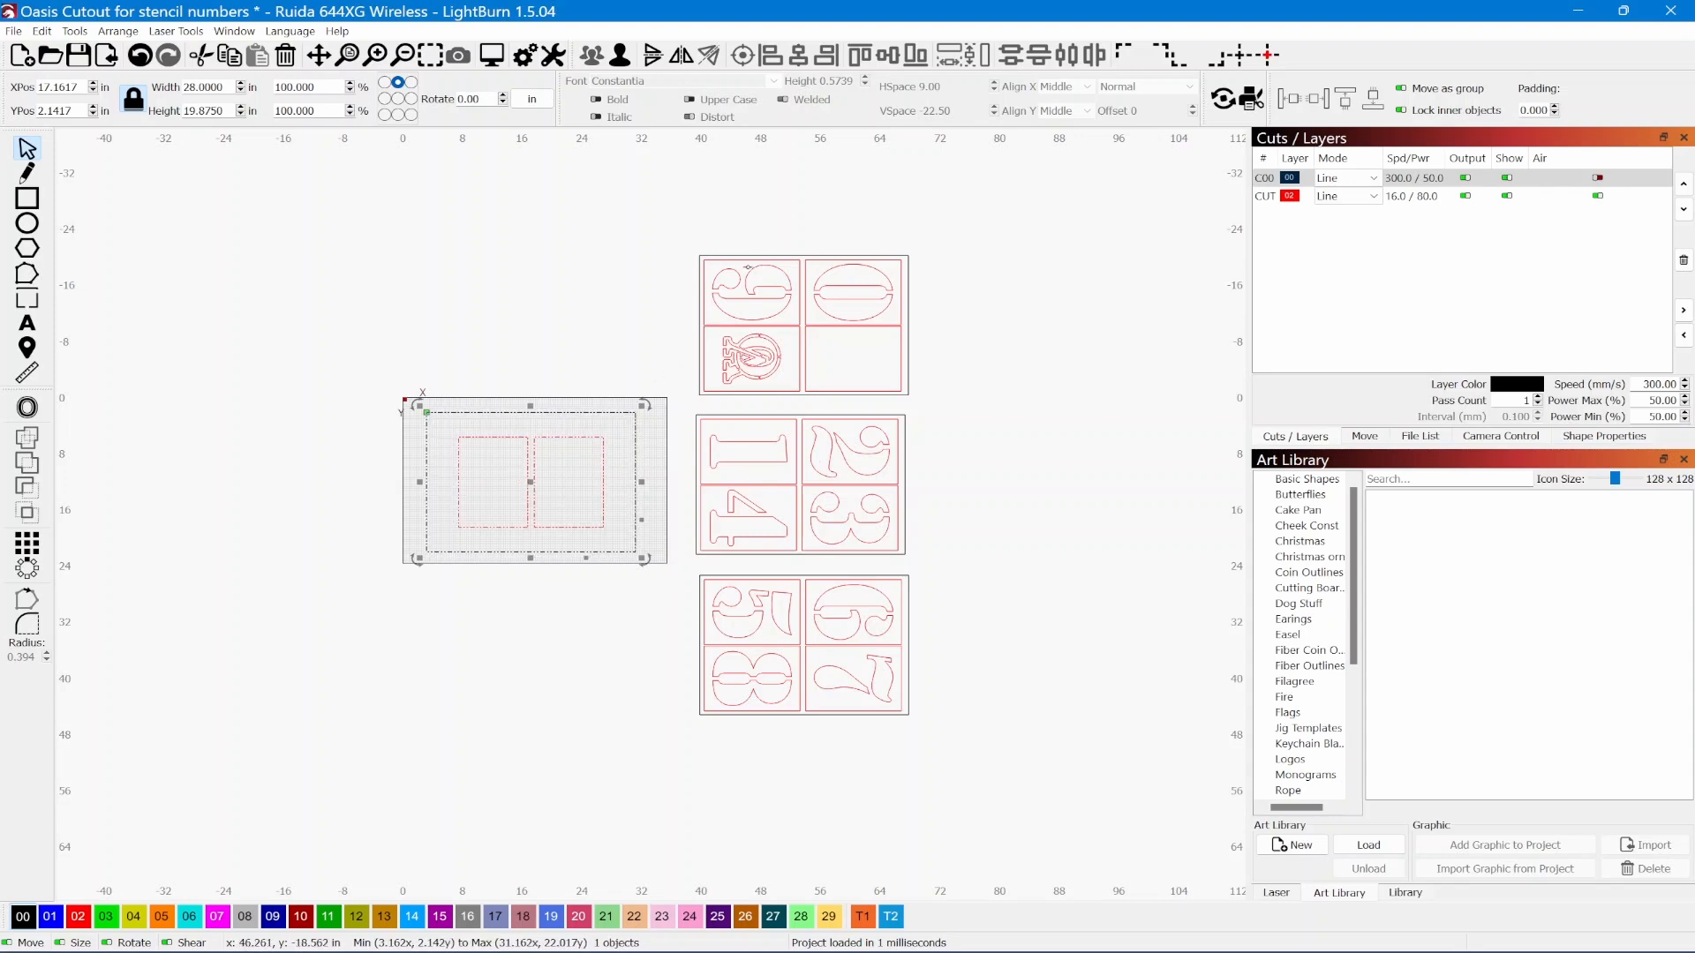
pyautogui.scroll(2, 757, 284)
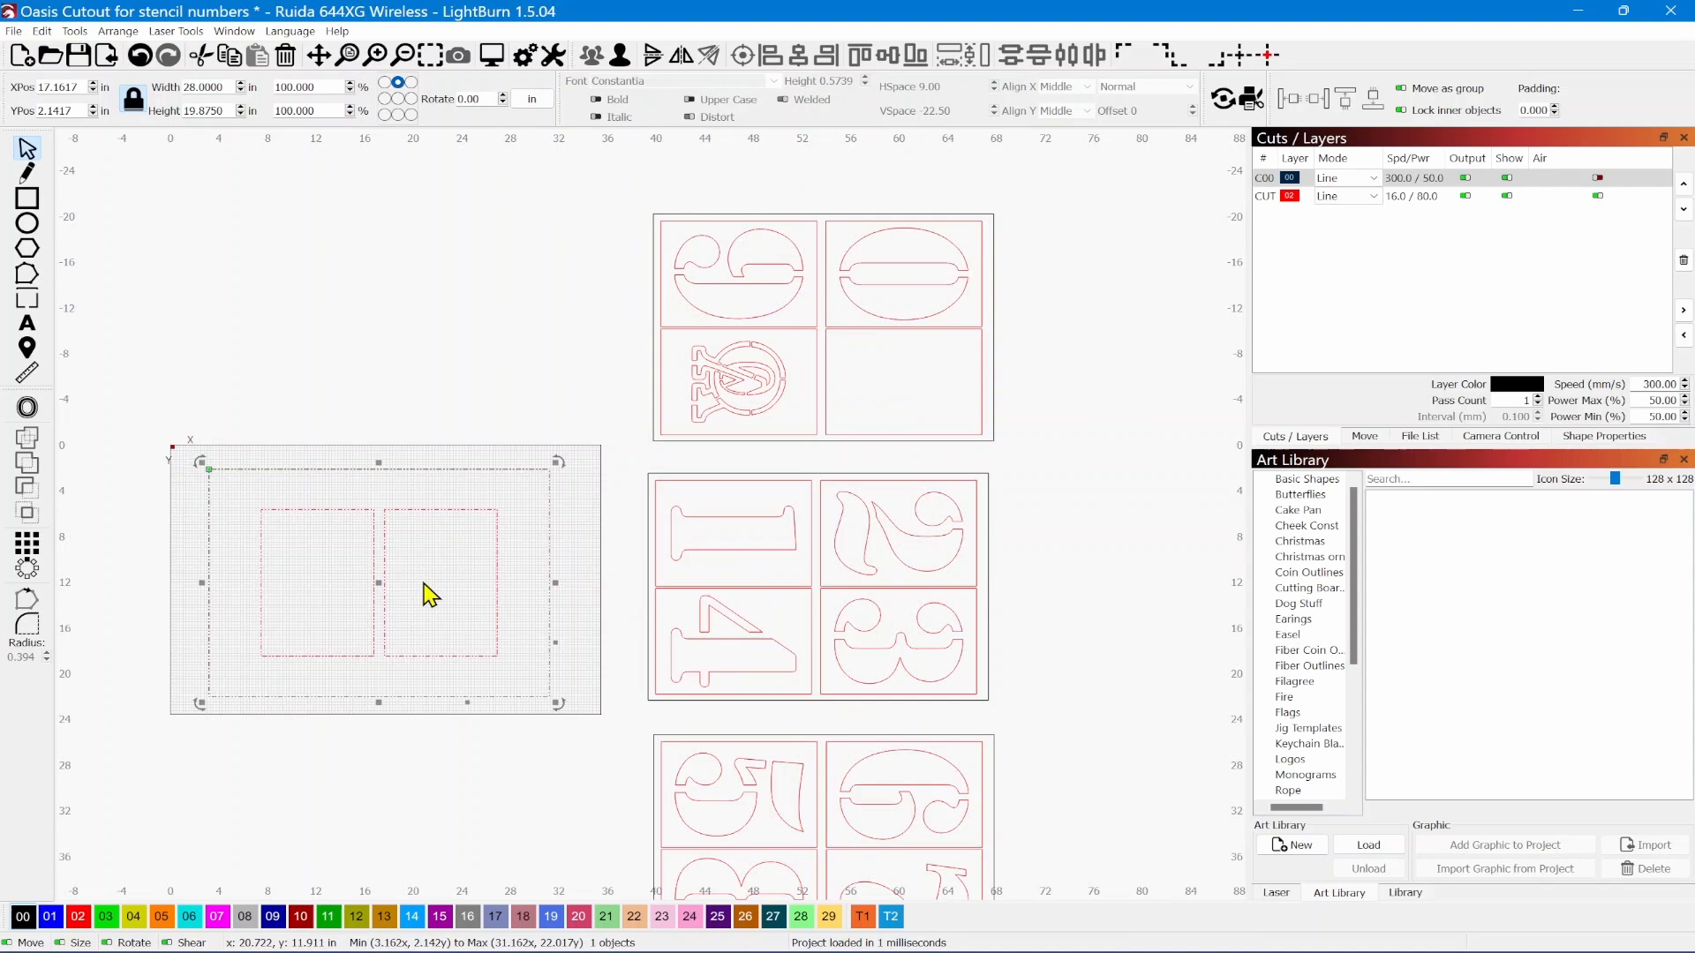
pyautogui.moveTo(442, 609); pyautogui.dragTo(517, 548)
pyautogui.scroll(-2, 500, 583)
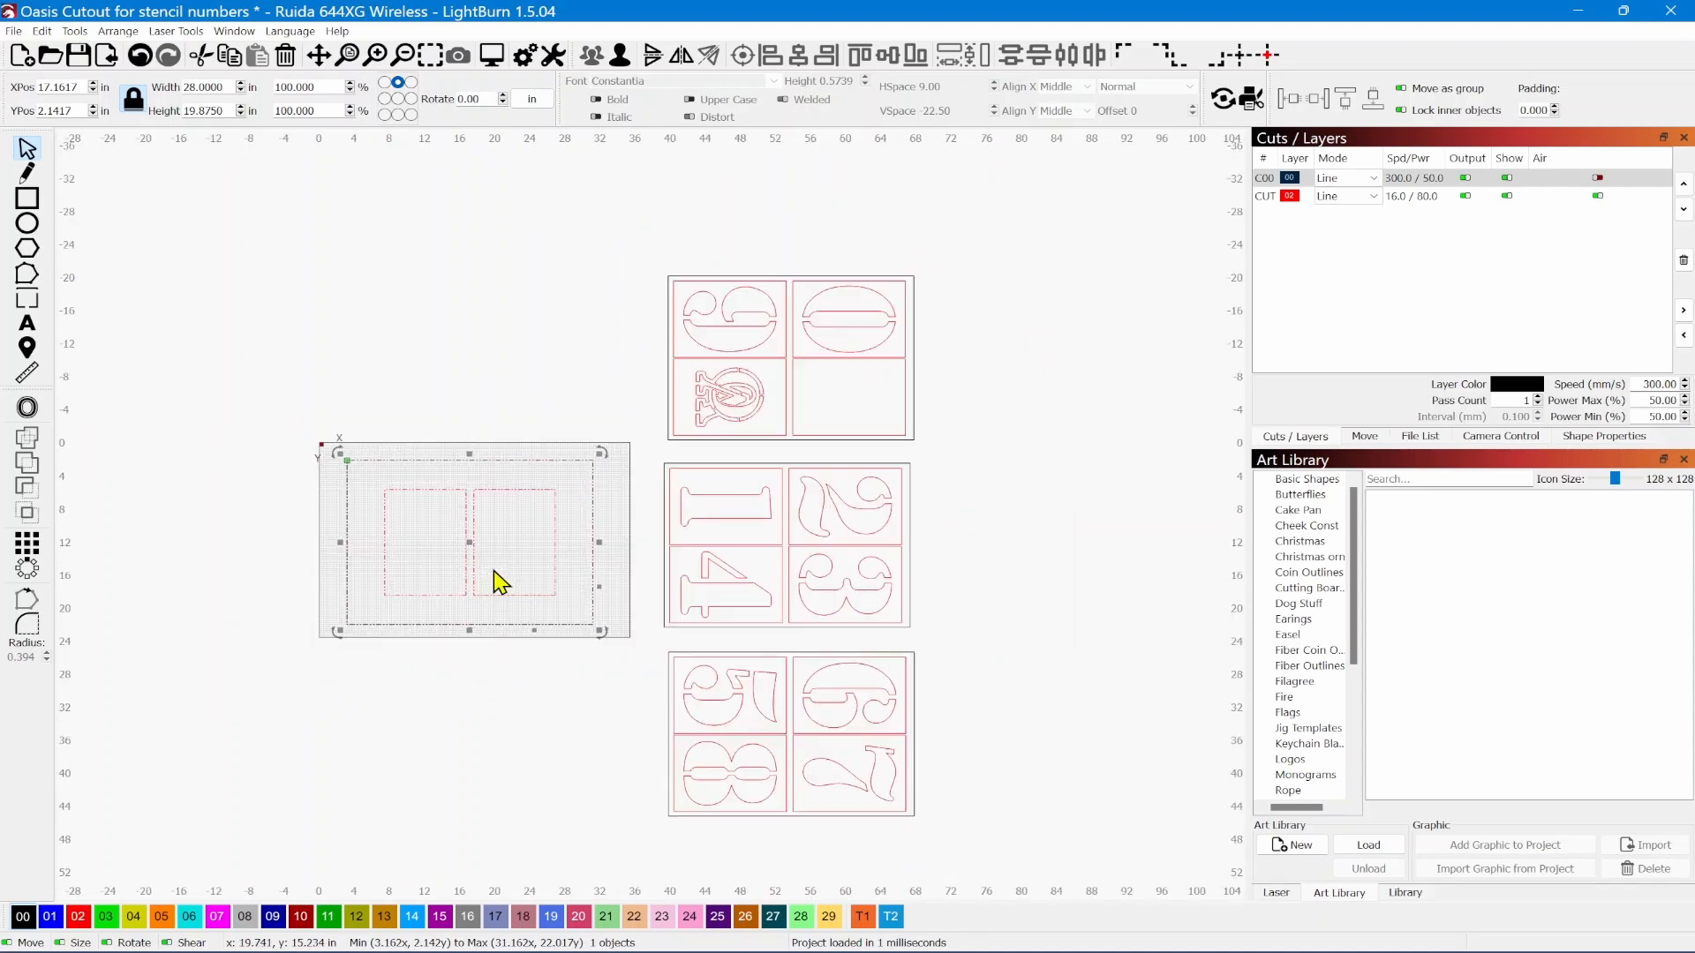